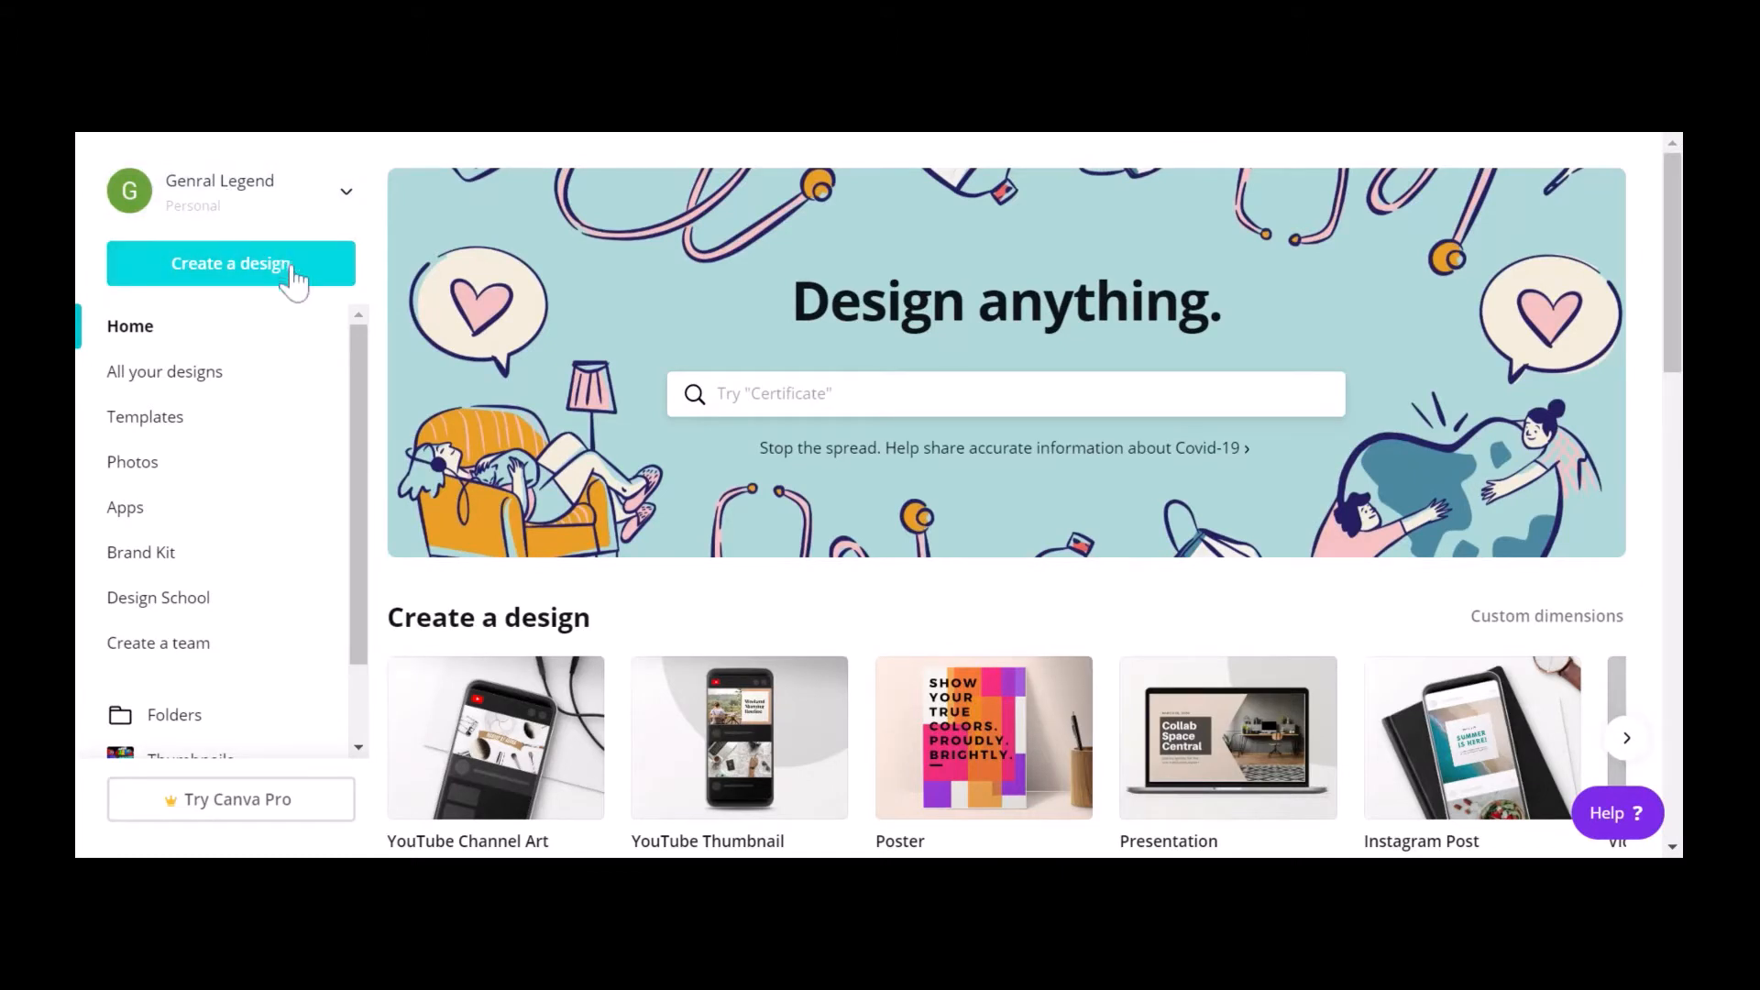
- Create a new YouTube Thumbnail design, finding the format by searching for "youtube thumb"
click(255, 272)
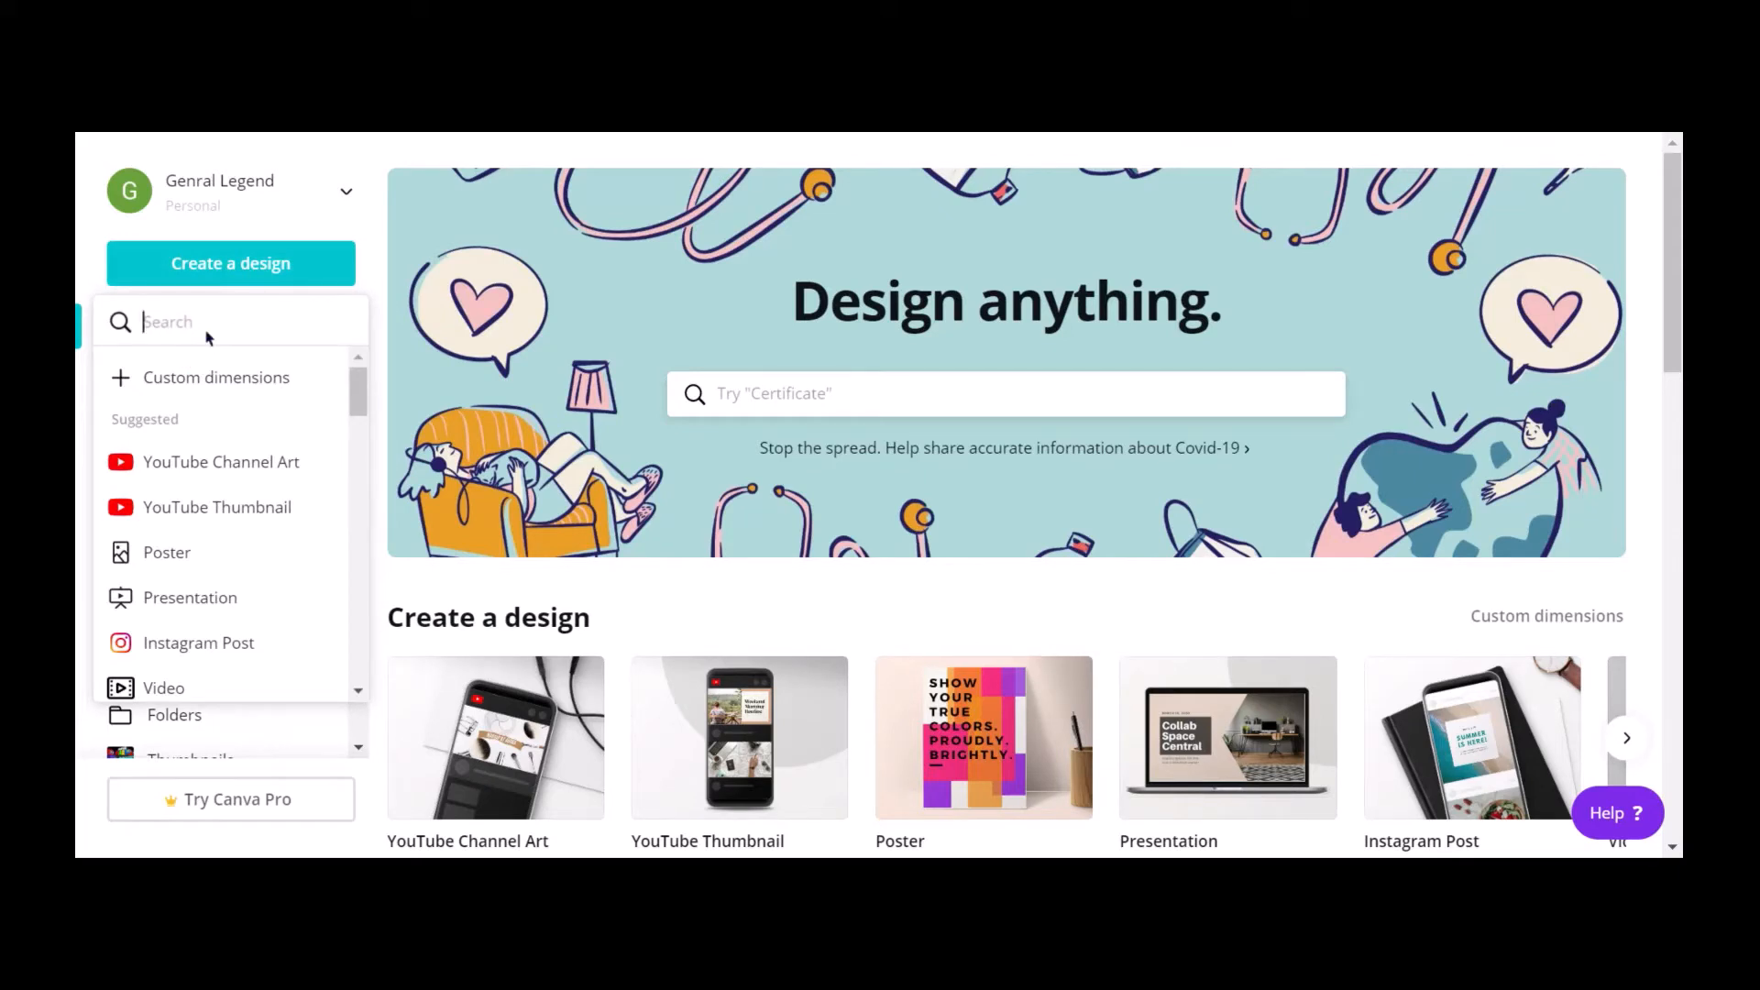
text(thumbnail)
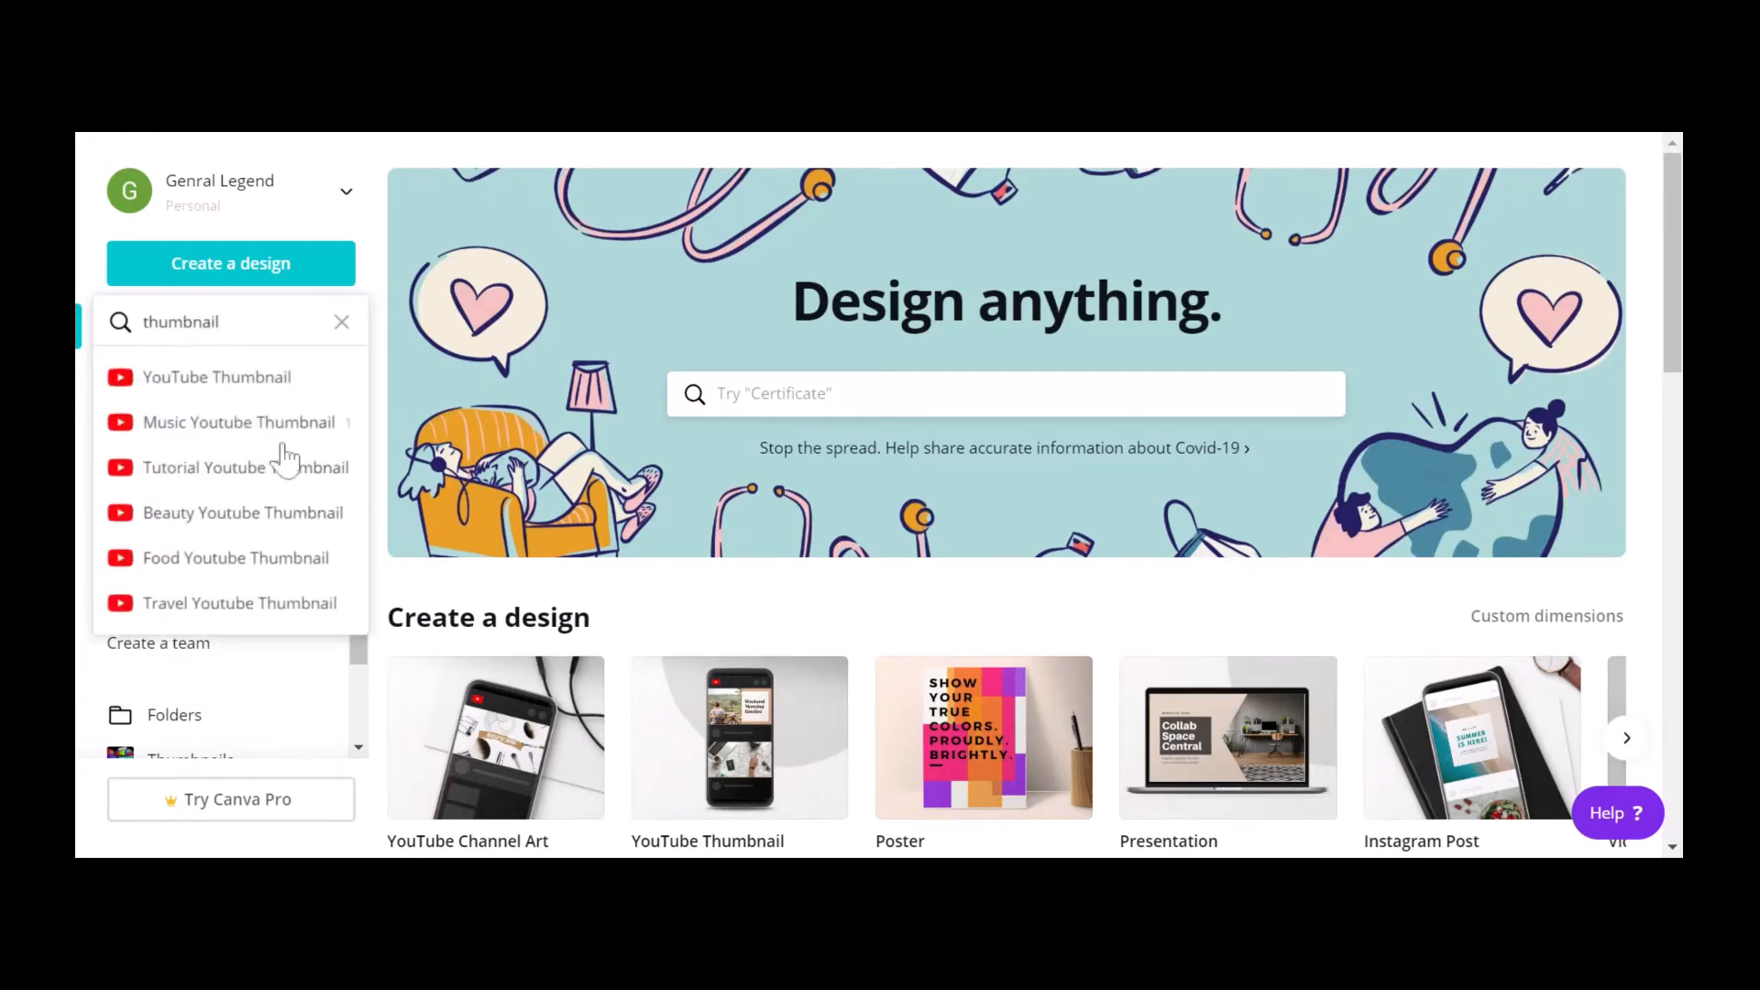
drag(220, 323, 110, 326)
text(youtube)
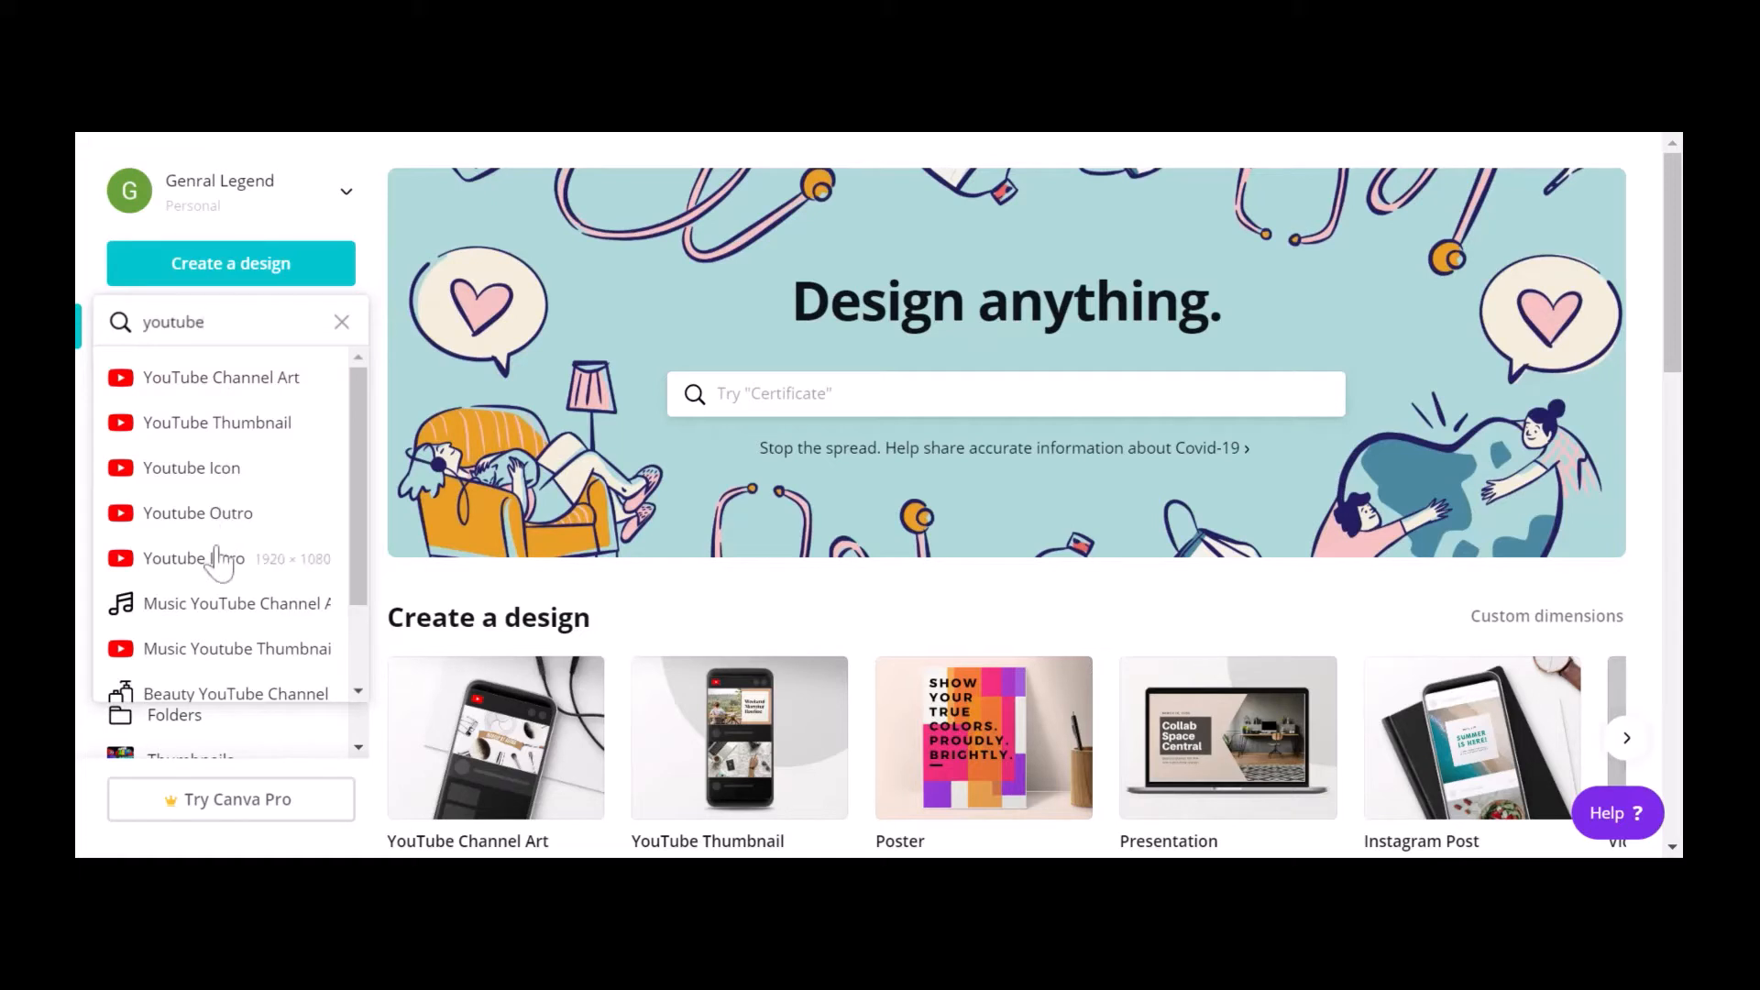
scroll(205, 658, down, 2)
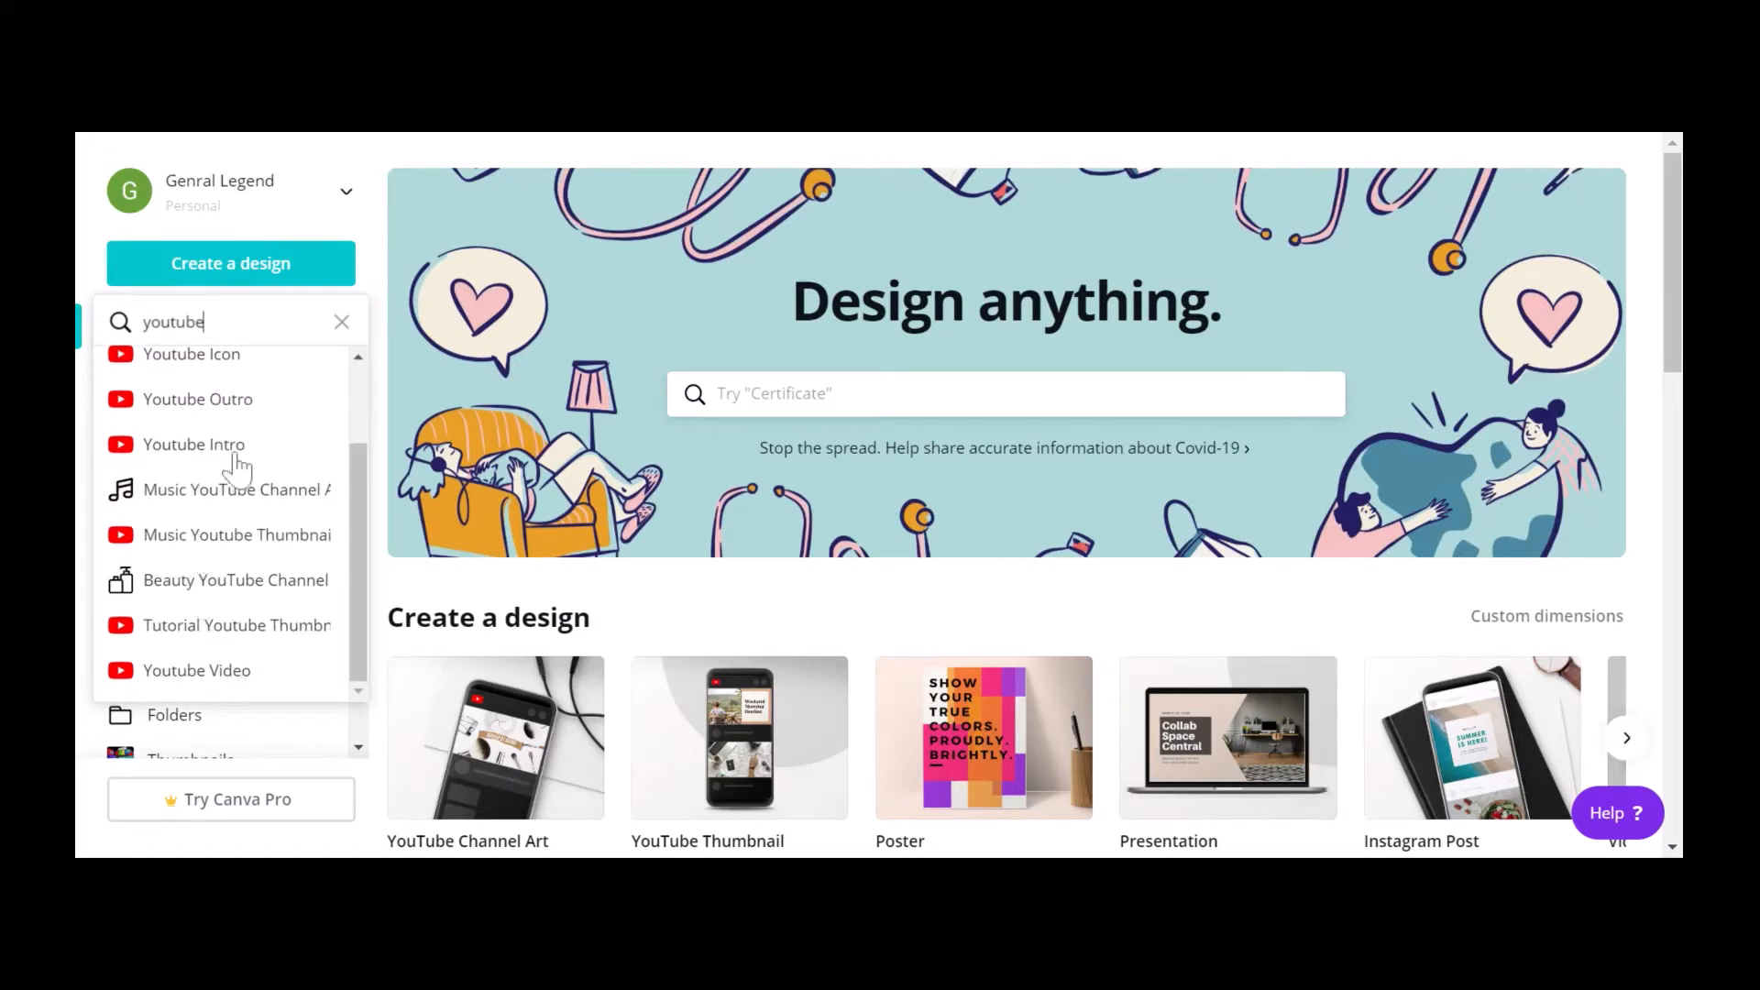
text(thumb)
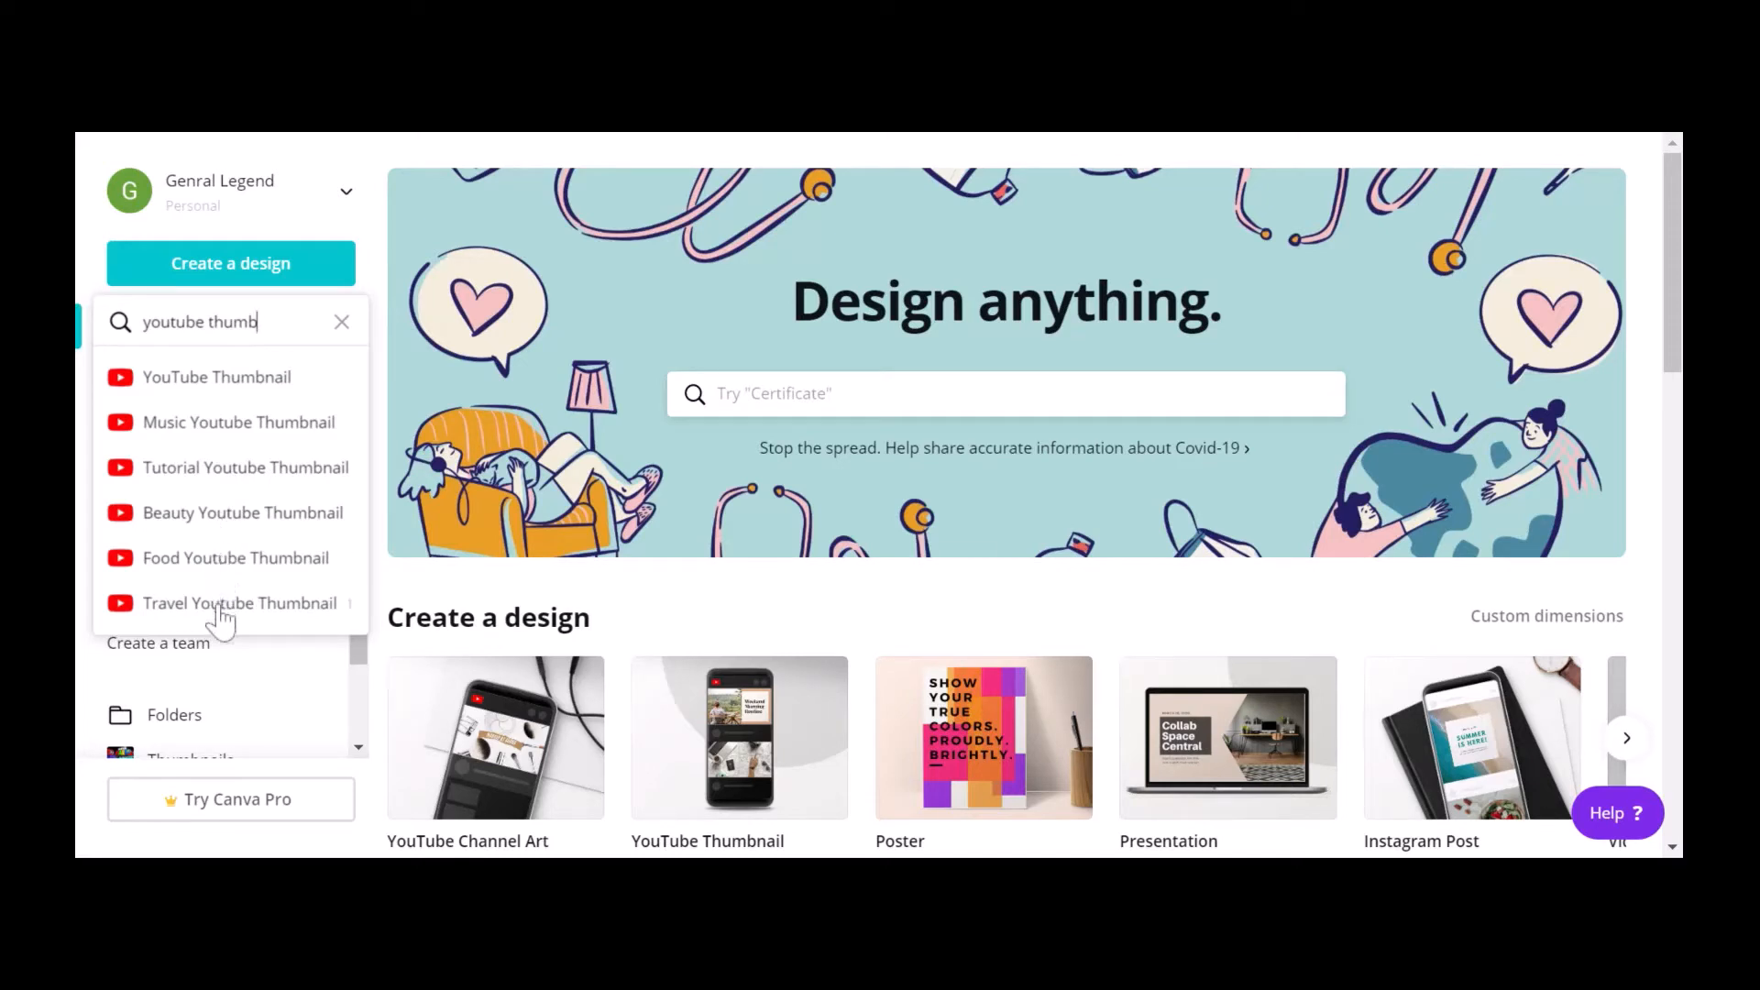
click(223, 385)
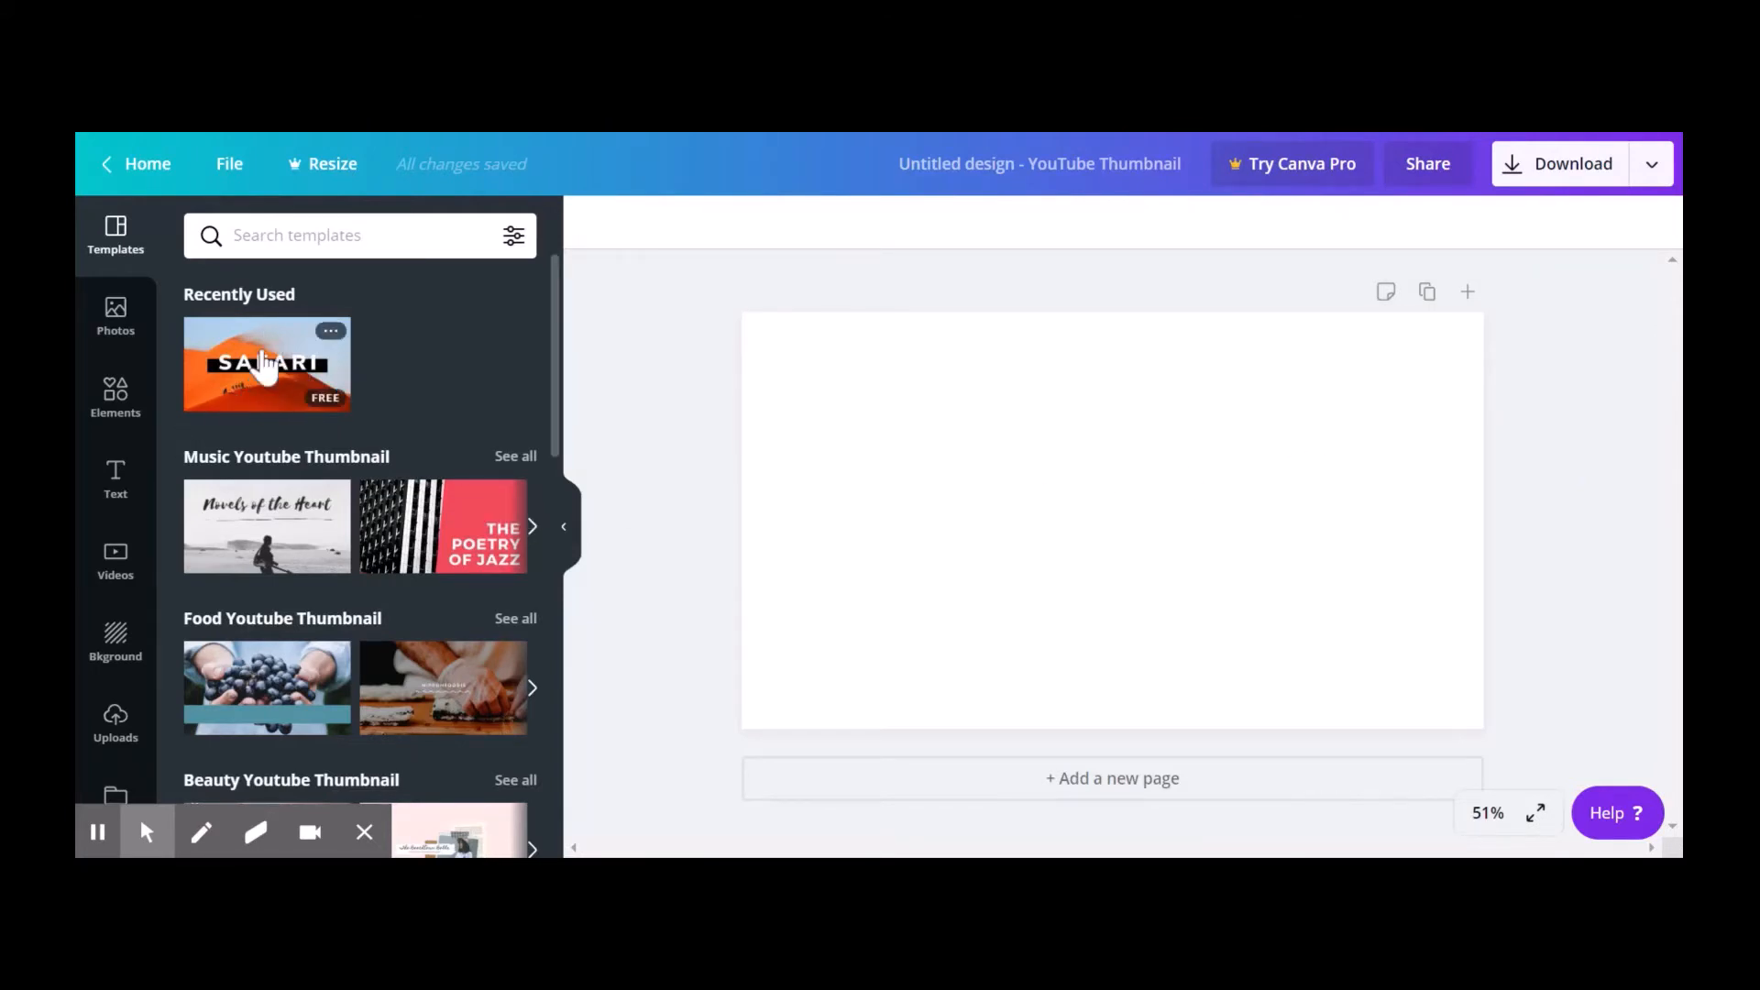
- Apply the recently used SAFARI template to the page and replace its title text with GENRALEGEND
click(261, 367)
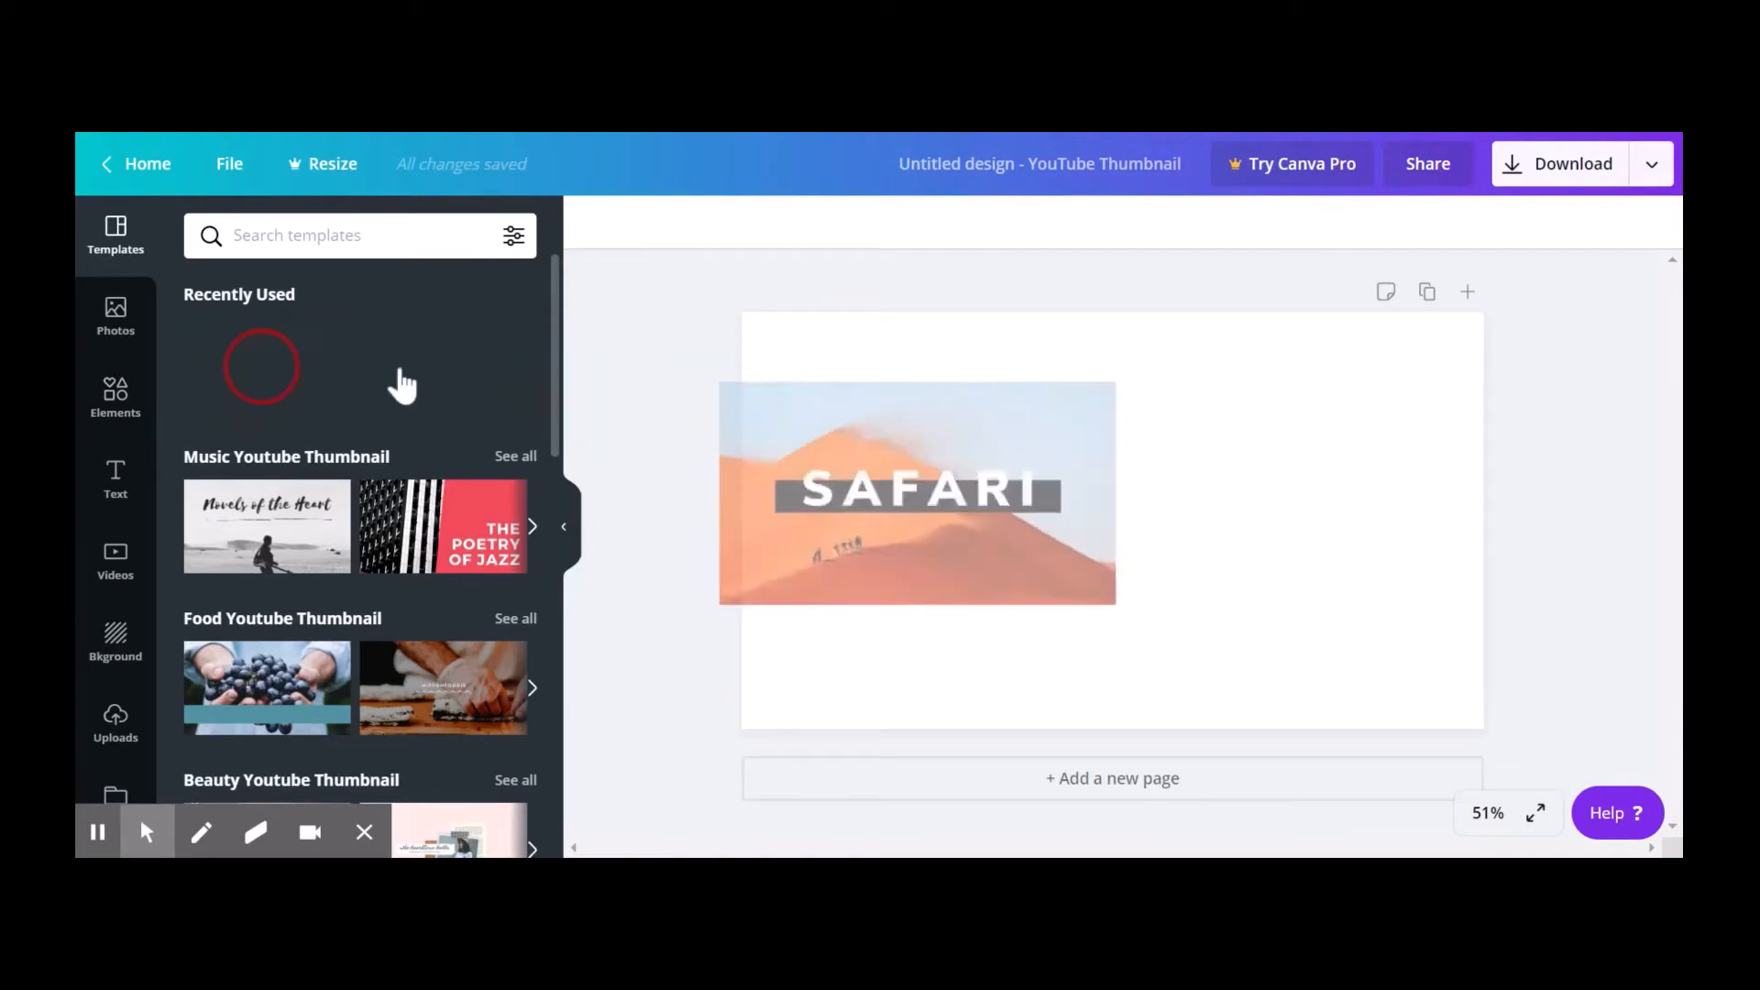
click(1198, 550)
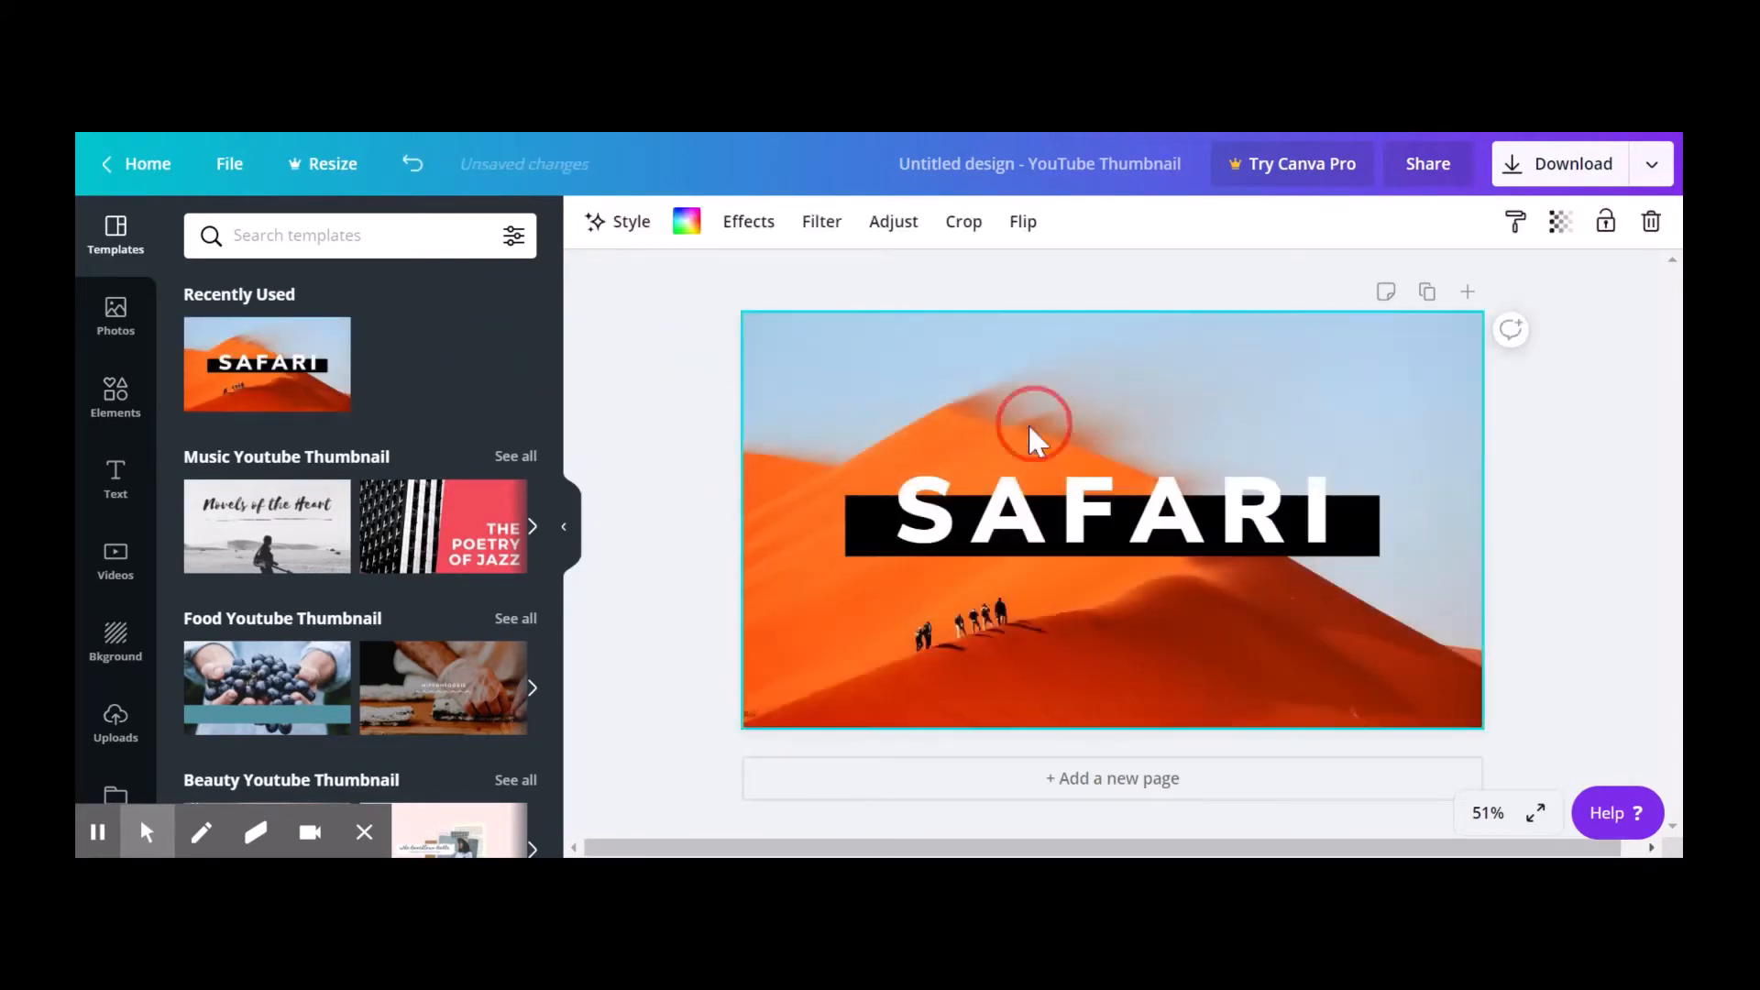
click(995, 532)
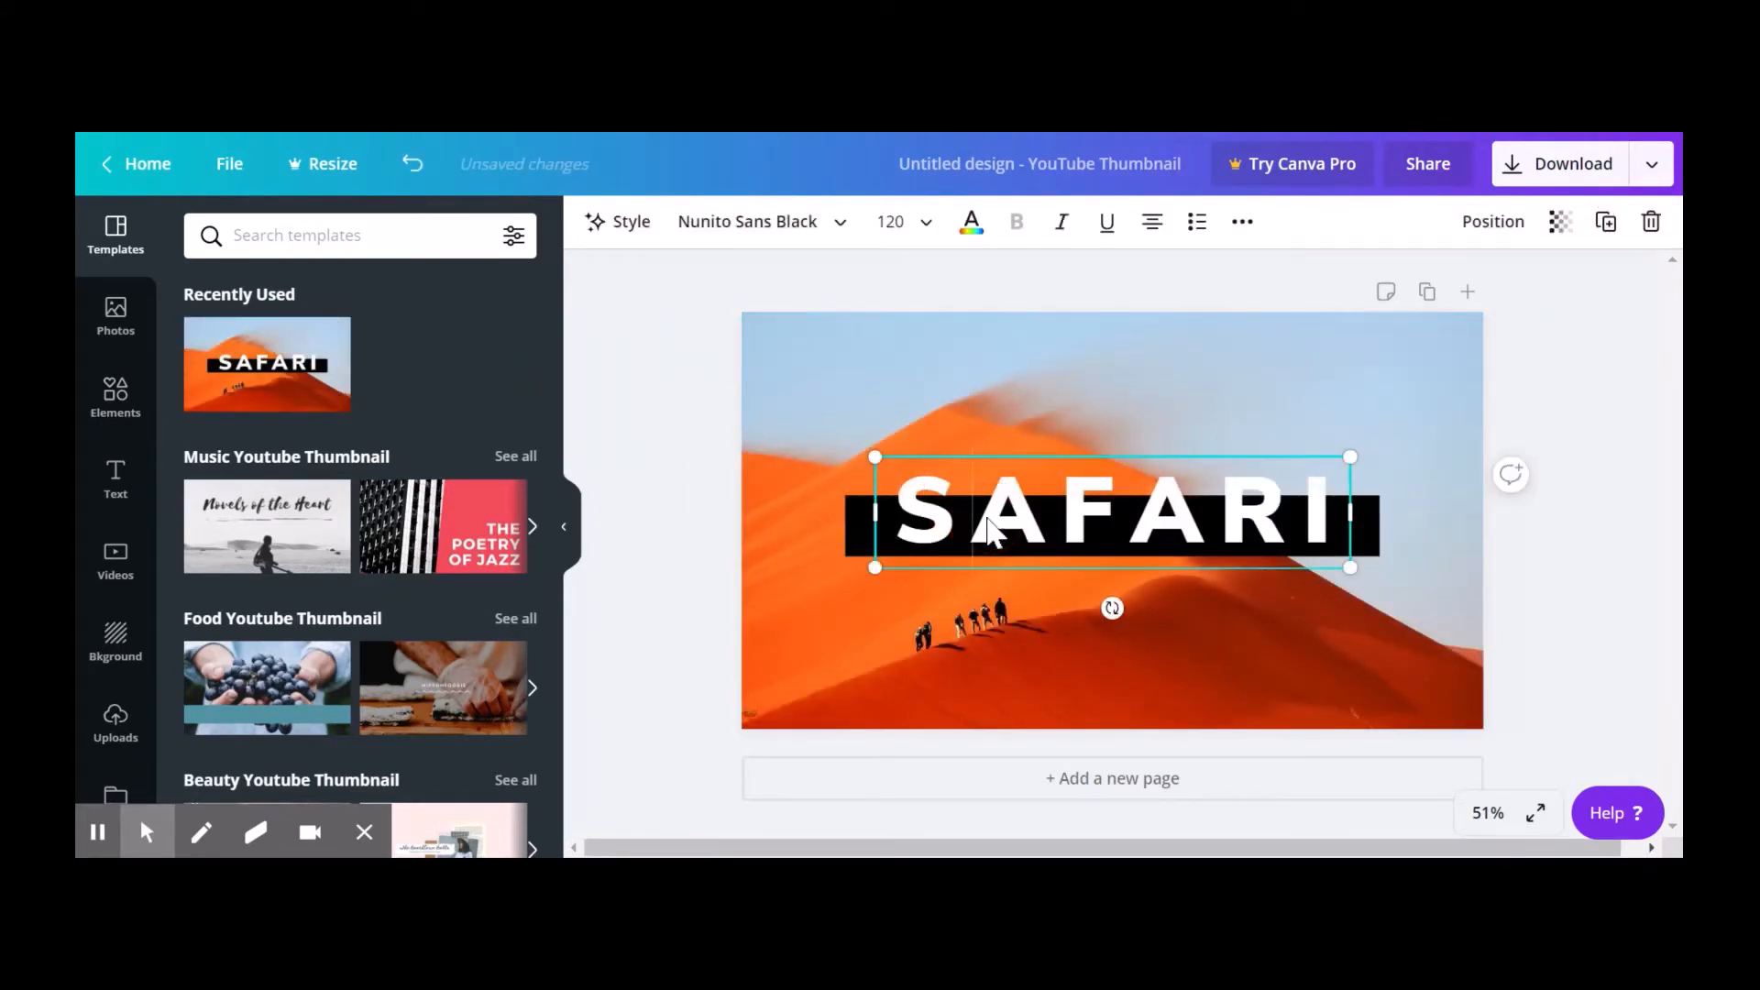
key(ctrl+a)
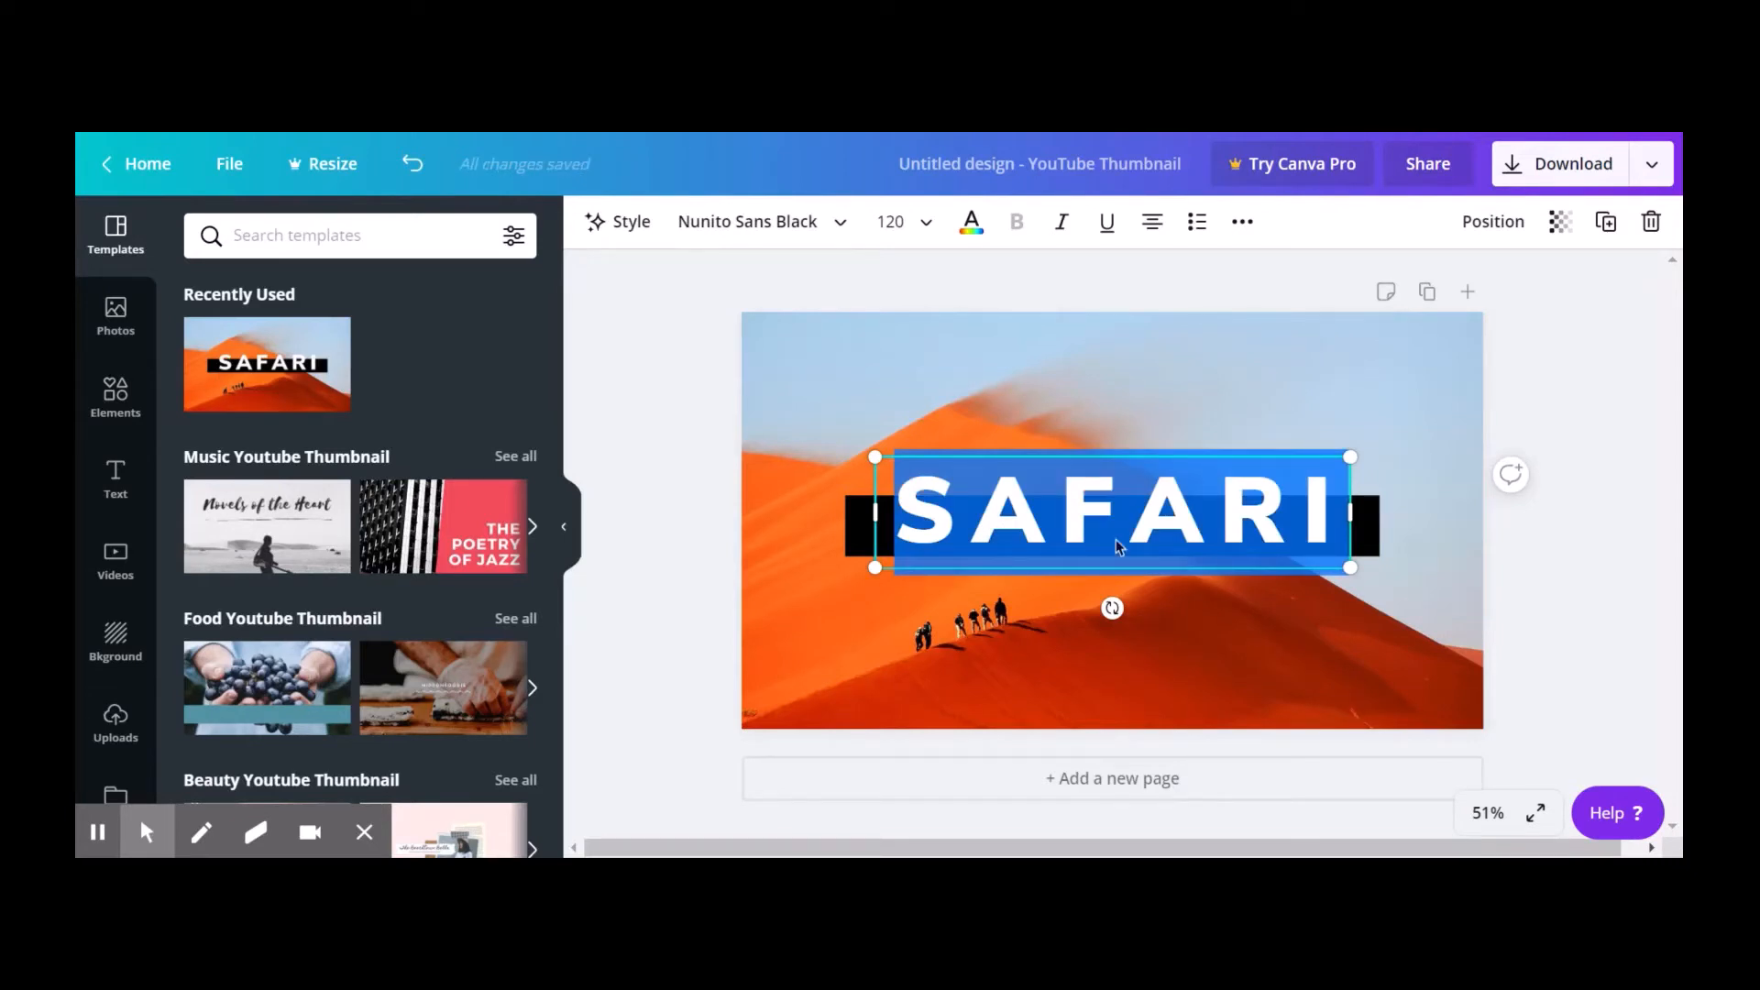
text(GENRA LEGEND)
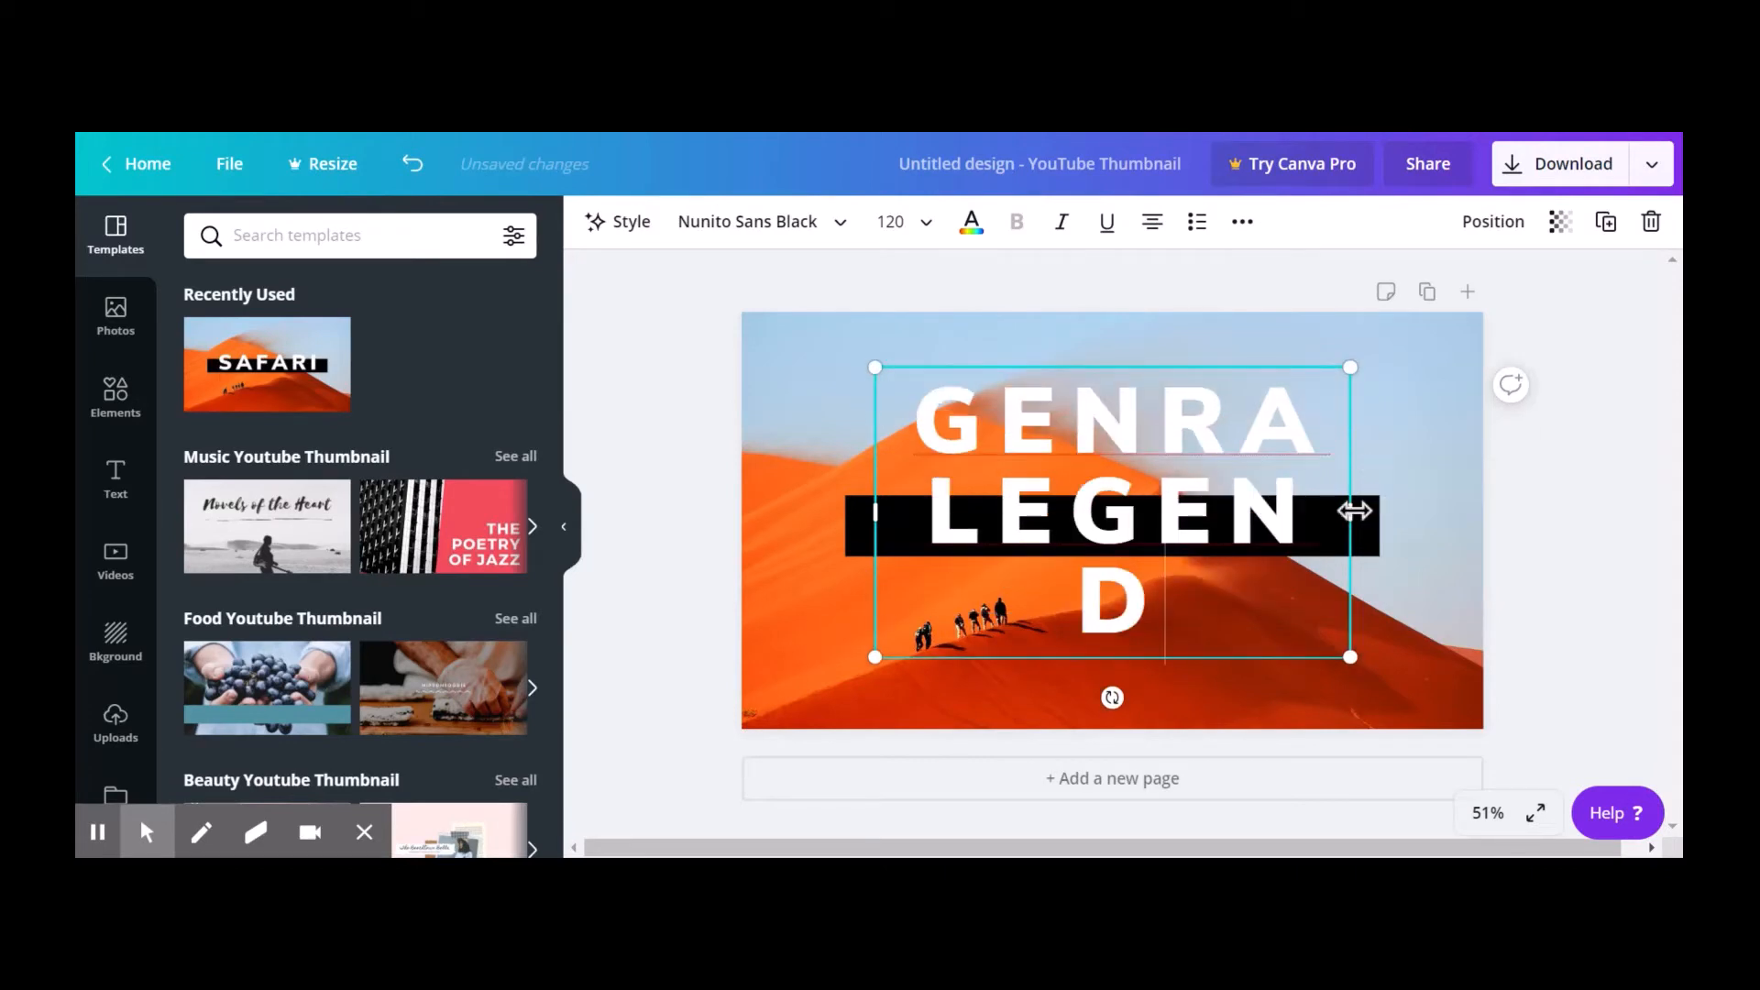
- Resize the title to one line at font size 60.1 and place it inside the black bar
drag(1351, 511, 1417, 511)
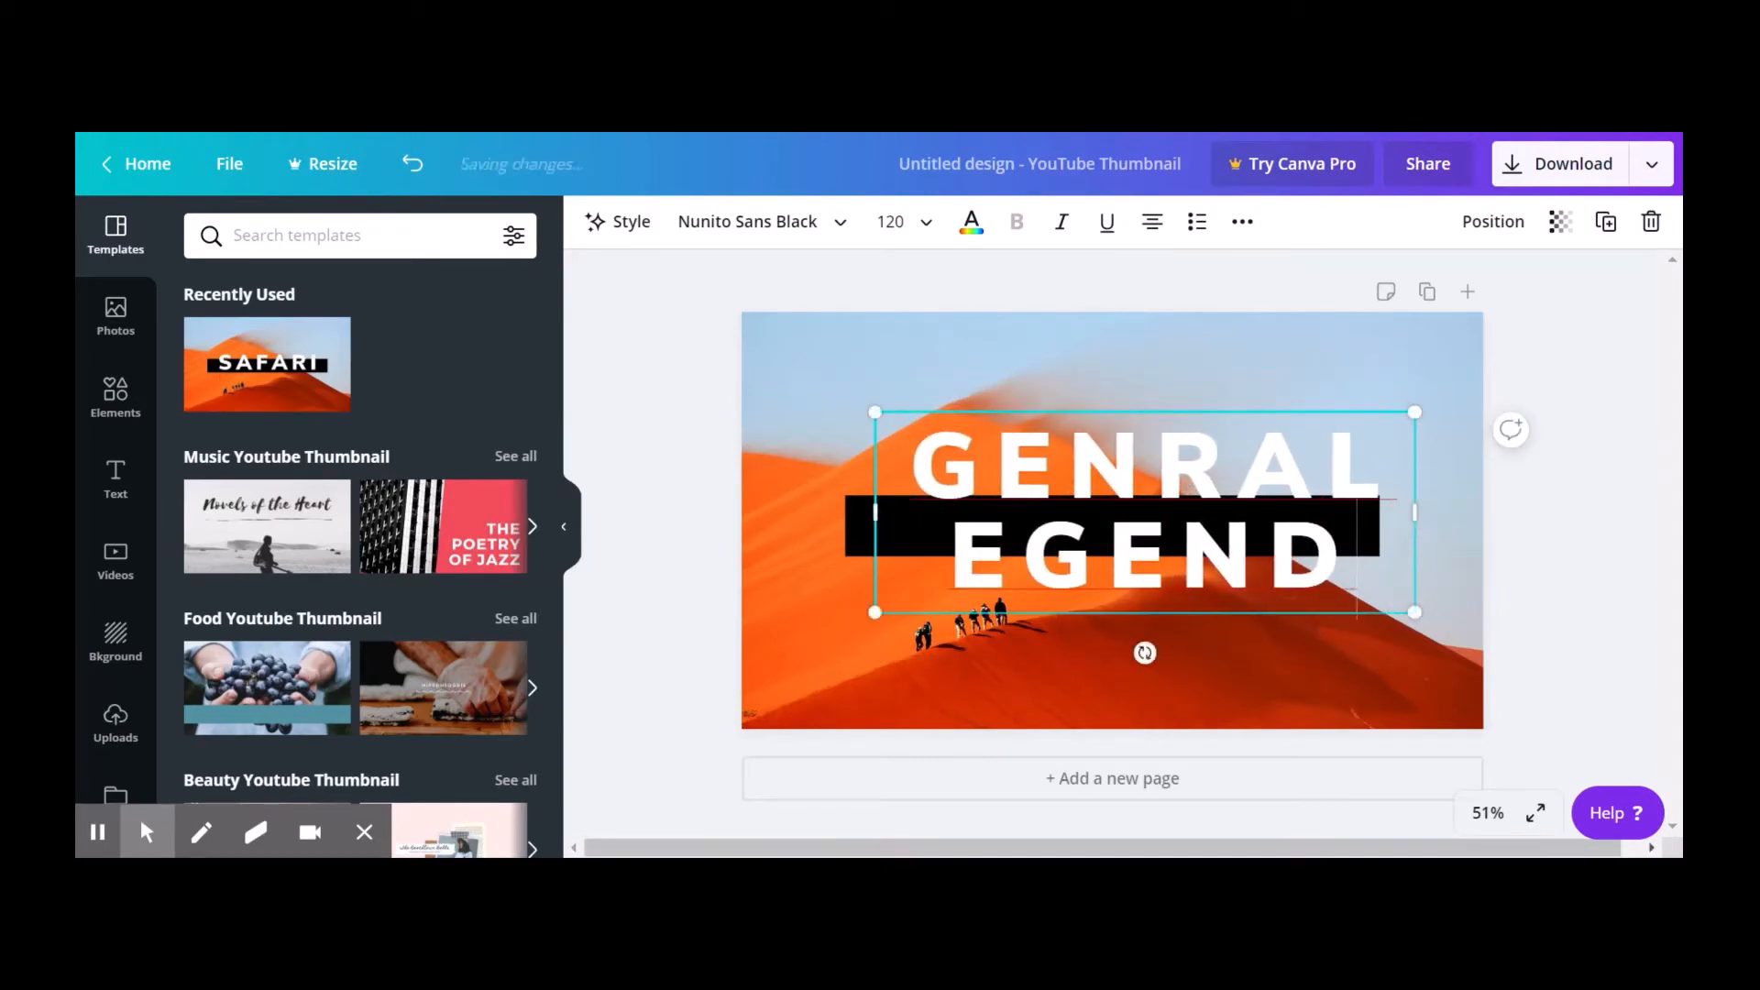
drag(871, 514, 806, 507)
drag(1413, 413, 1247, 469)
drag(1245, 537, 1313, 497)
click(1258, 442)
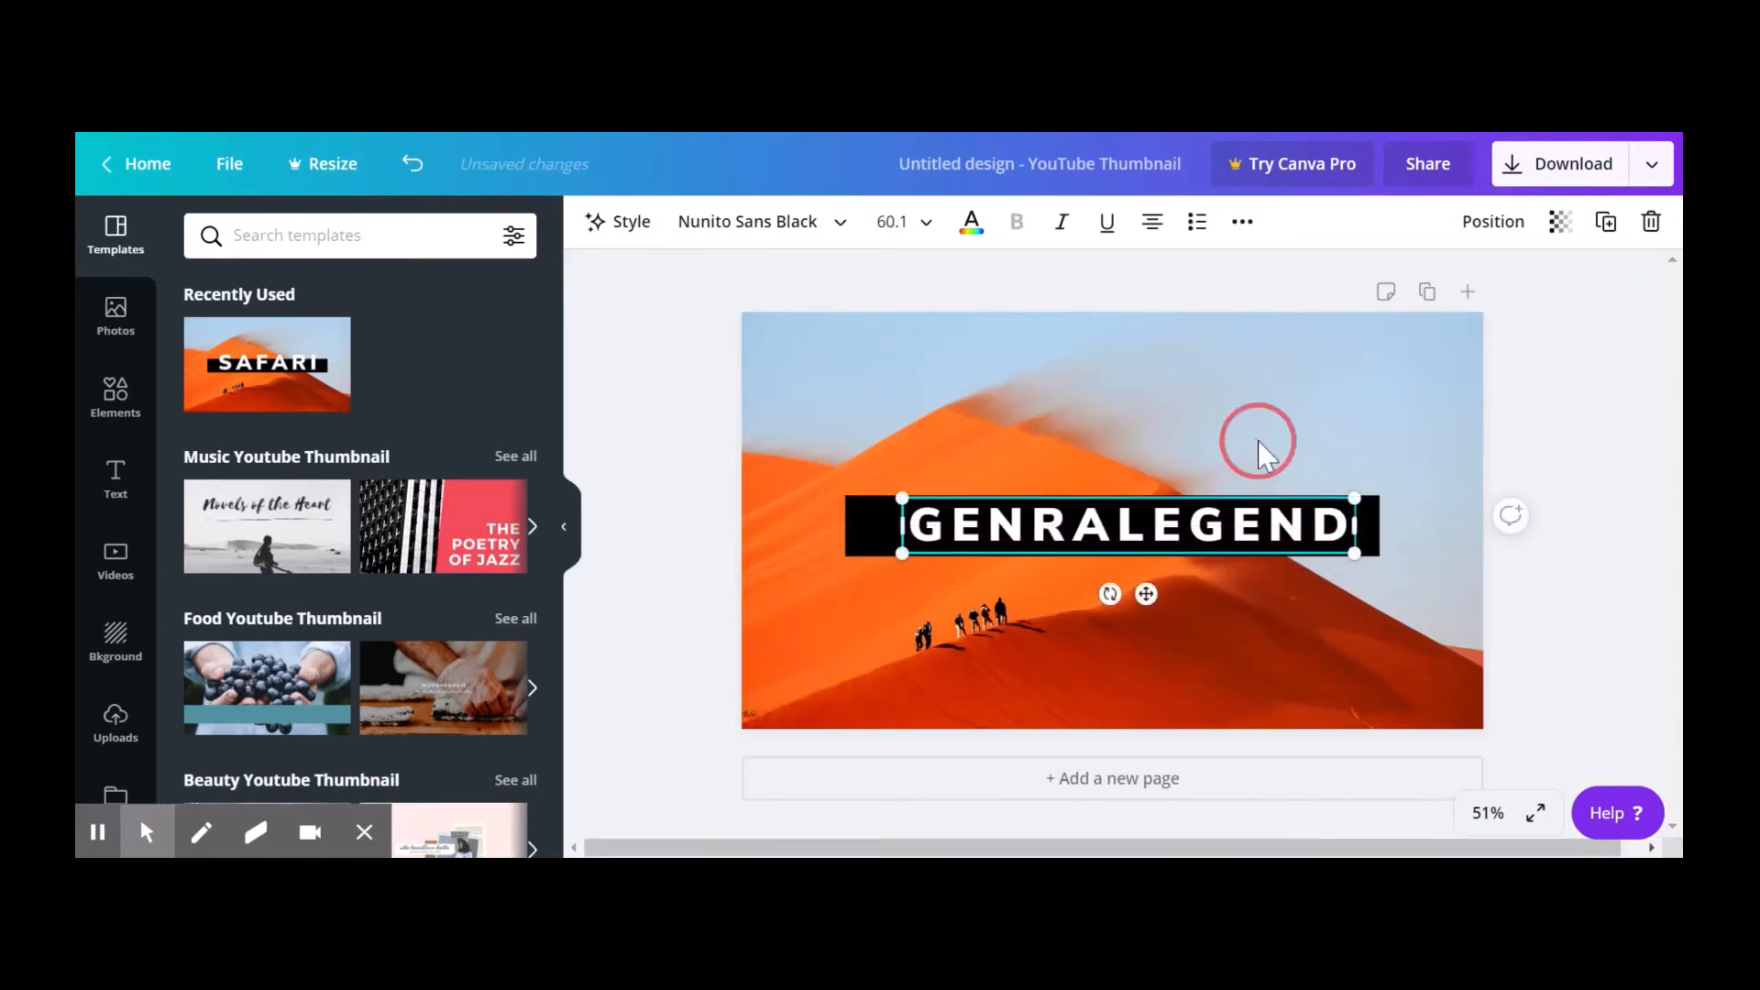
click(1559, 510)
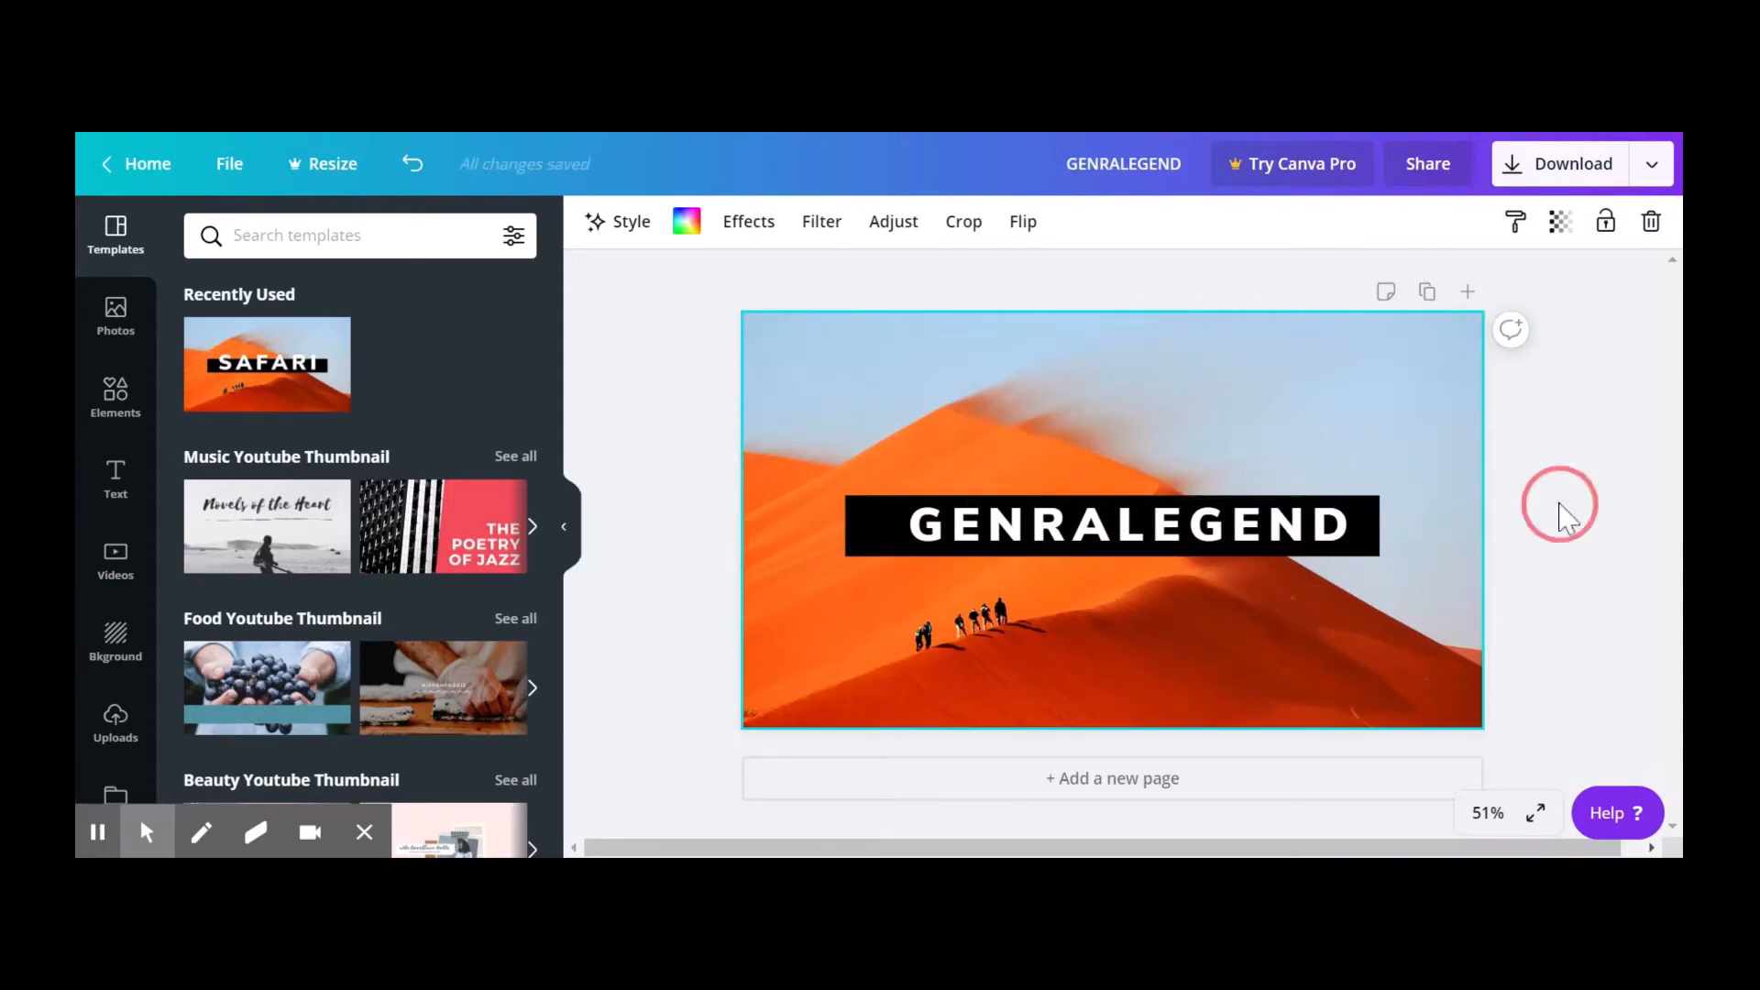
- Replace the desert background with the black-and-white chevron wood background
click(1023, 638)
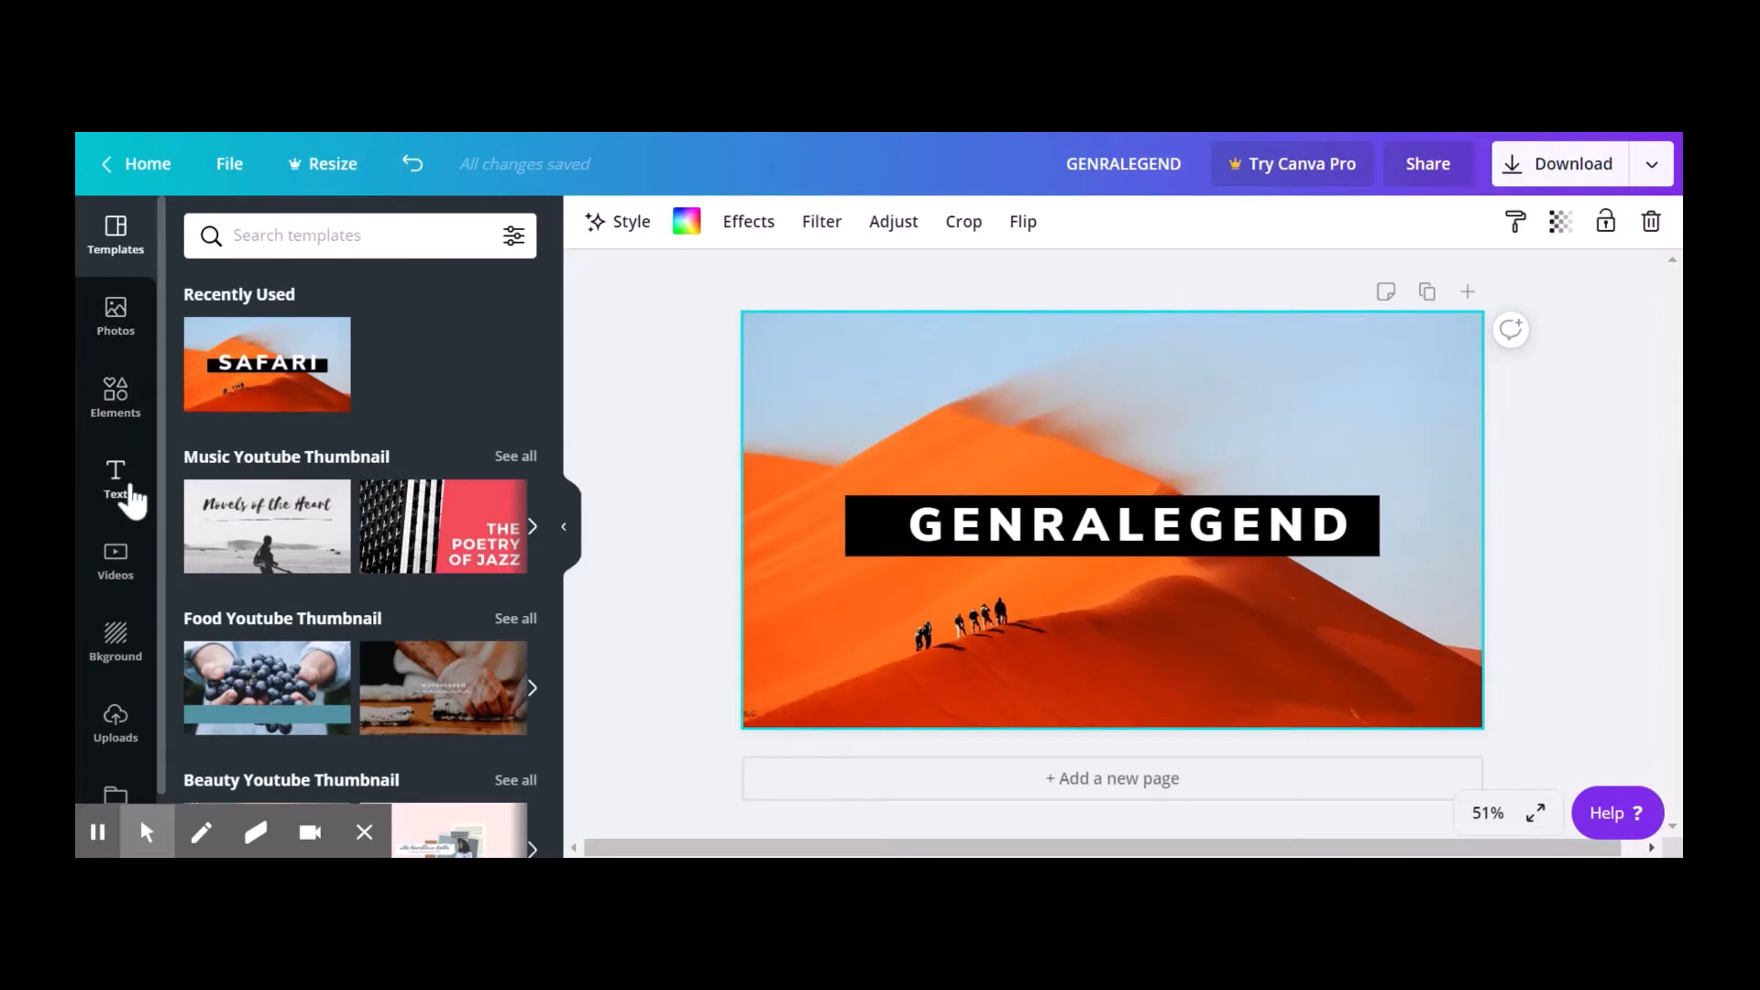
click(119, 639)
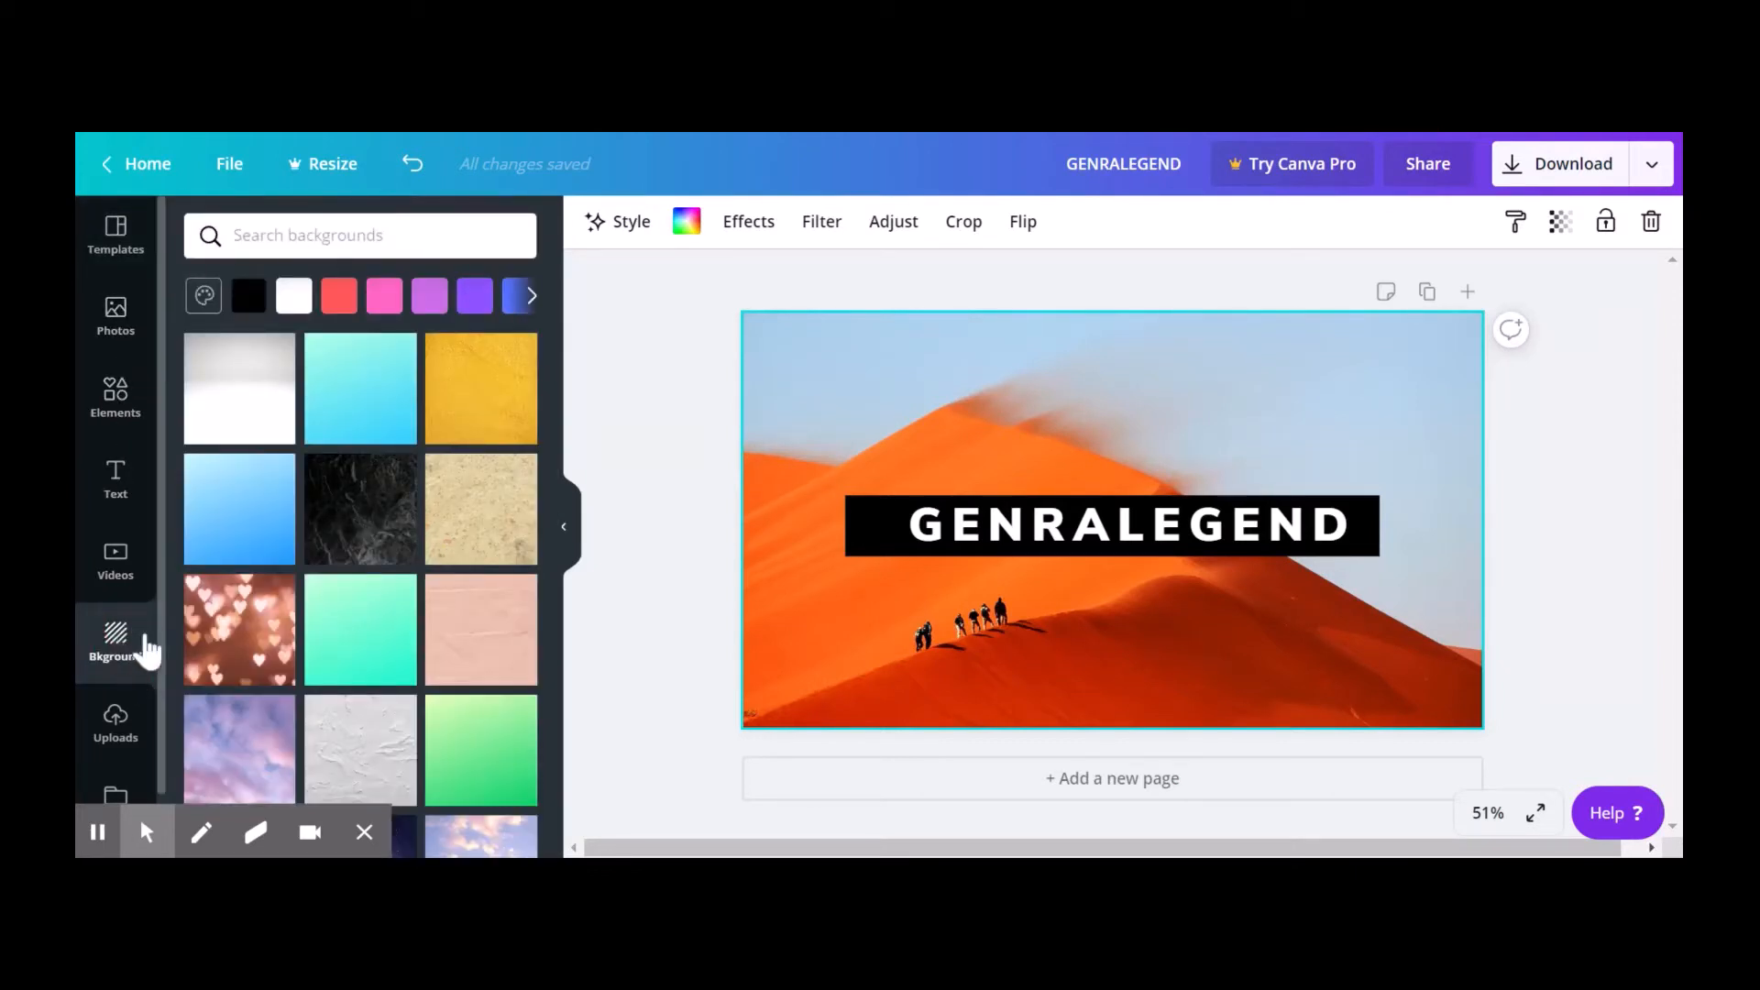
scroll(355, 527, down, 1)
scroll(355, 526, down, 8)
scroll(365, 550, down, 6)
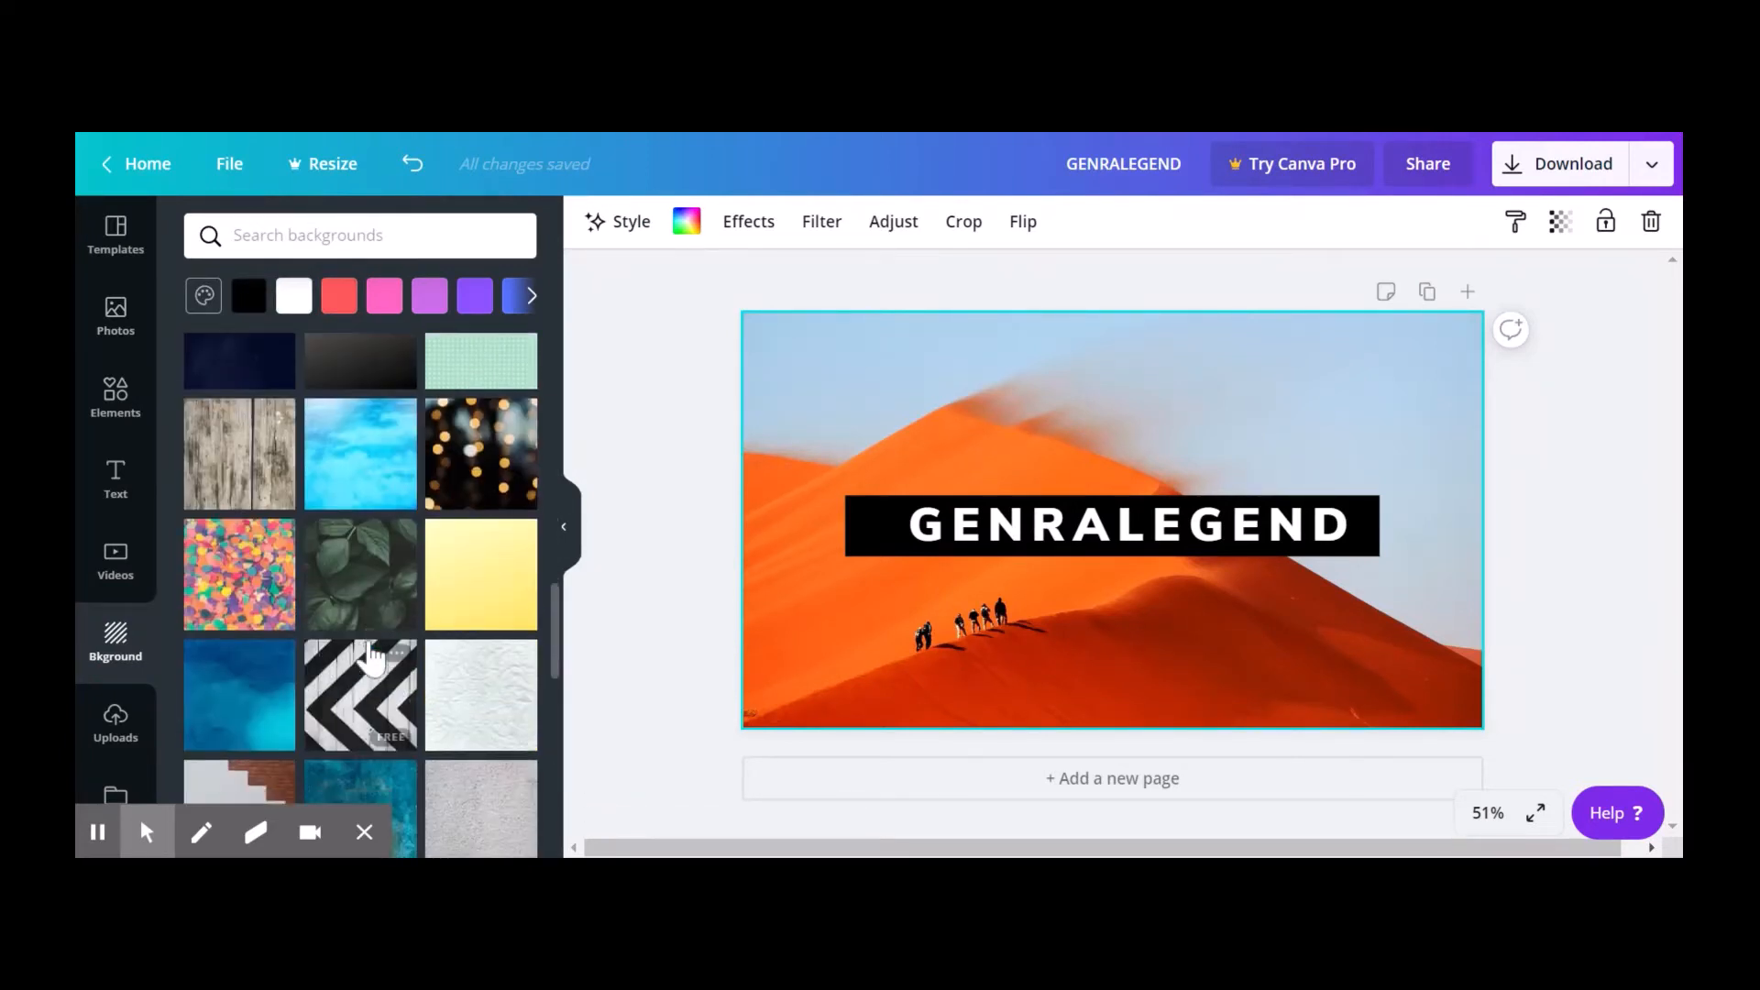
scroll(369, 662, down, 5)
click(360, 461)
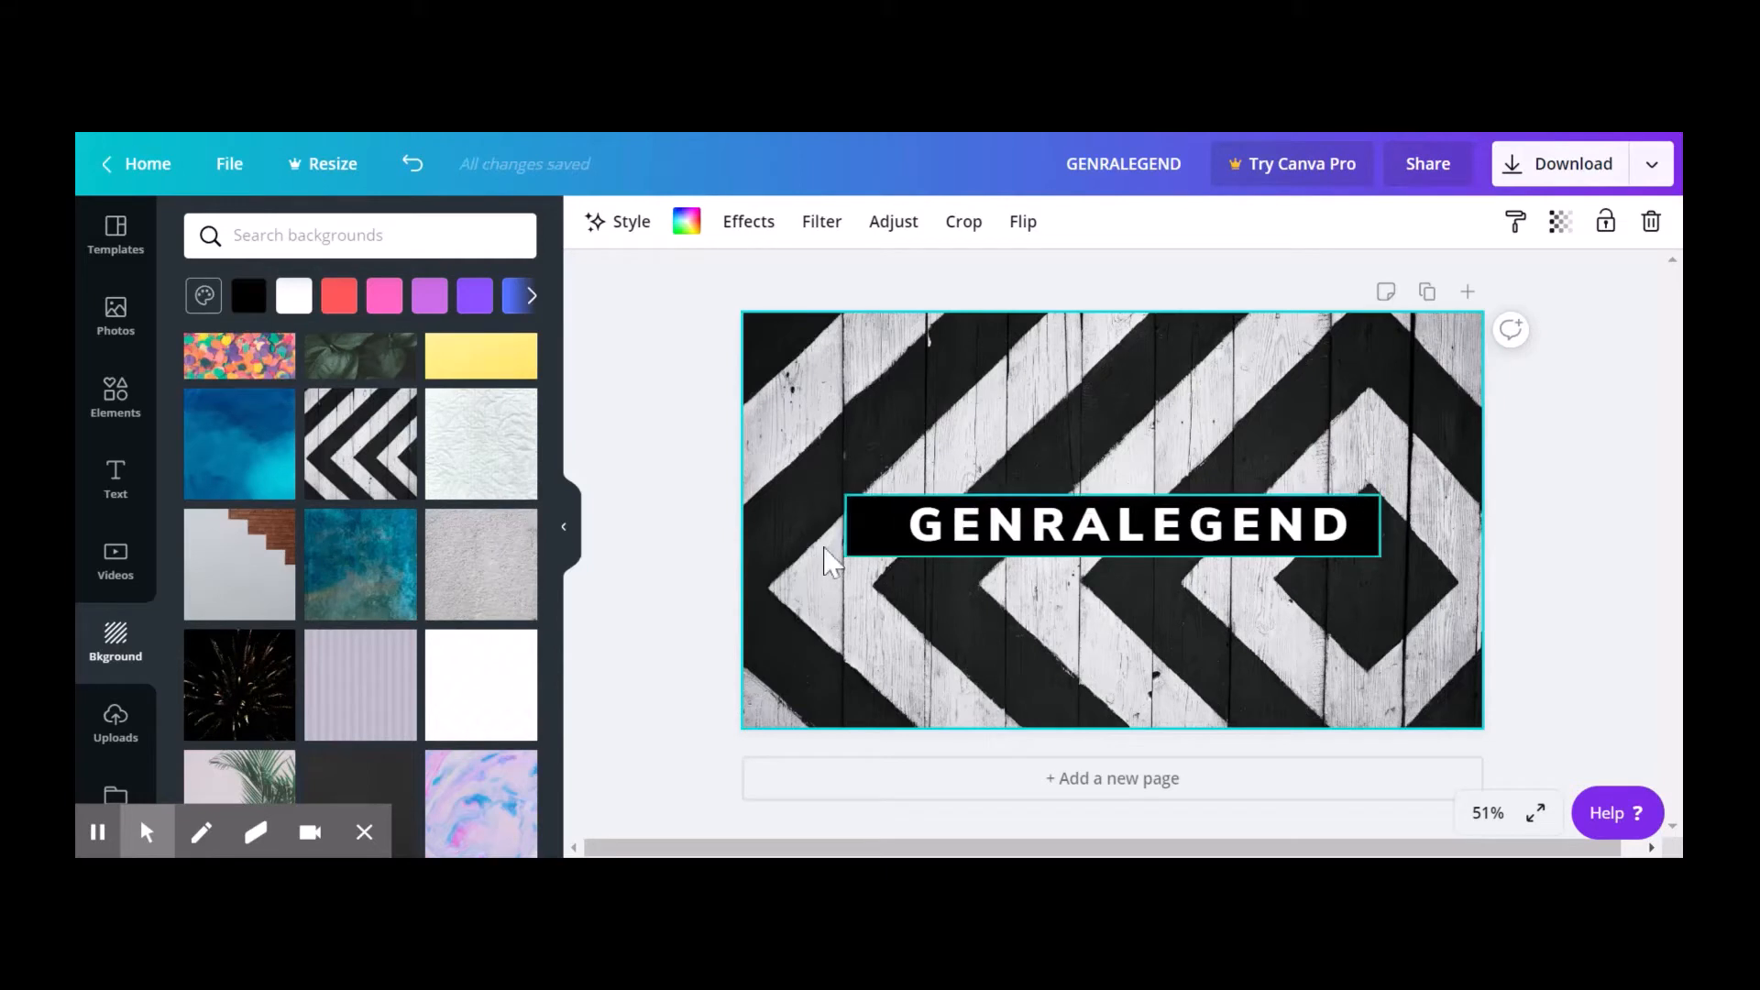
- Delete the black bar behind the title and add a square shape to the page in its place
click(881, 540)
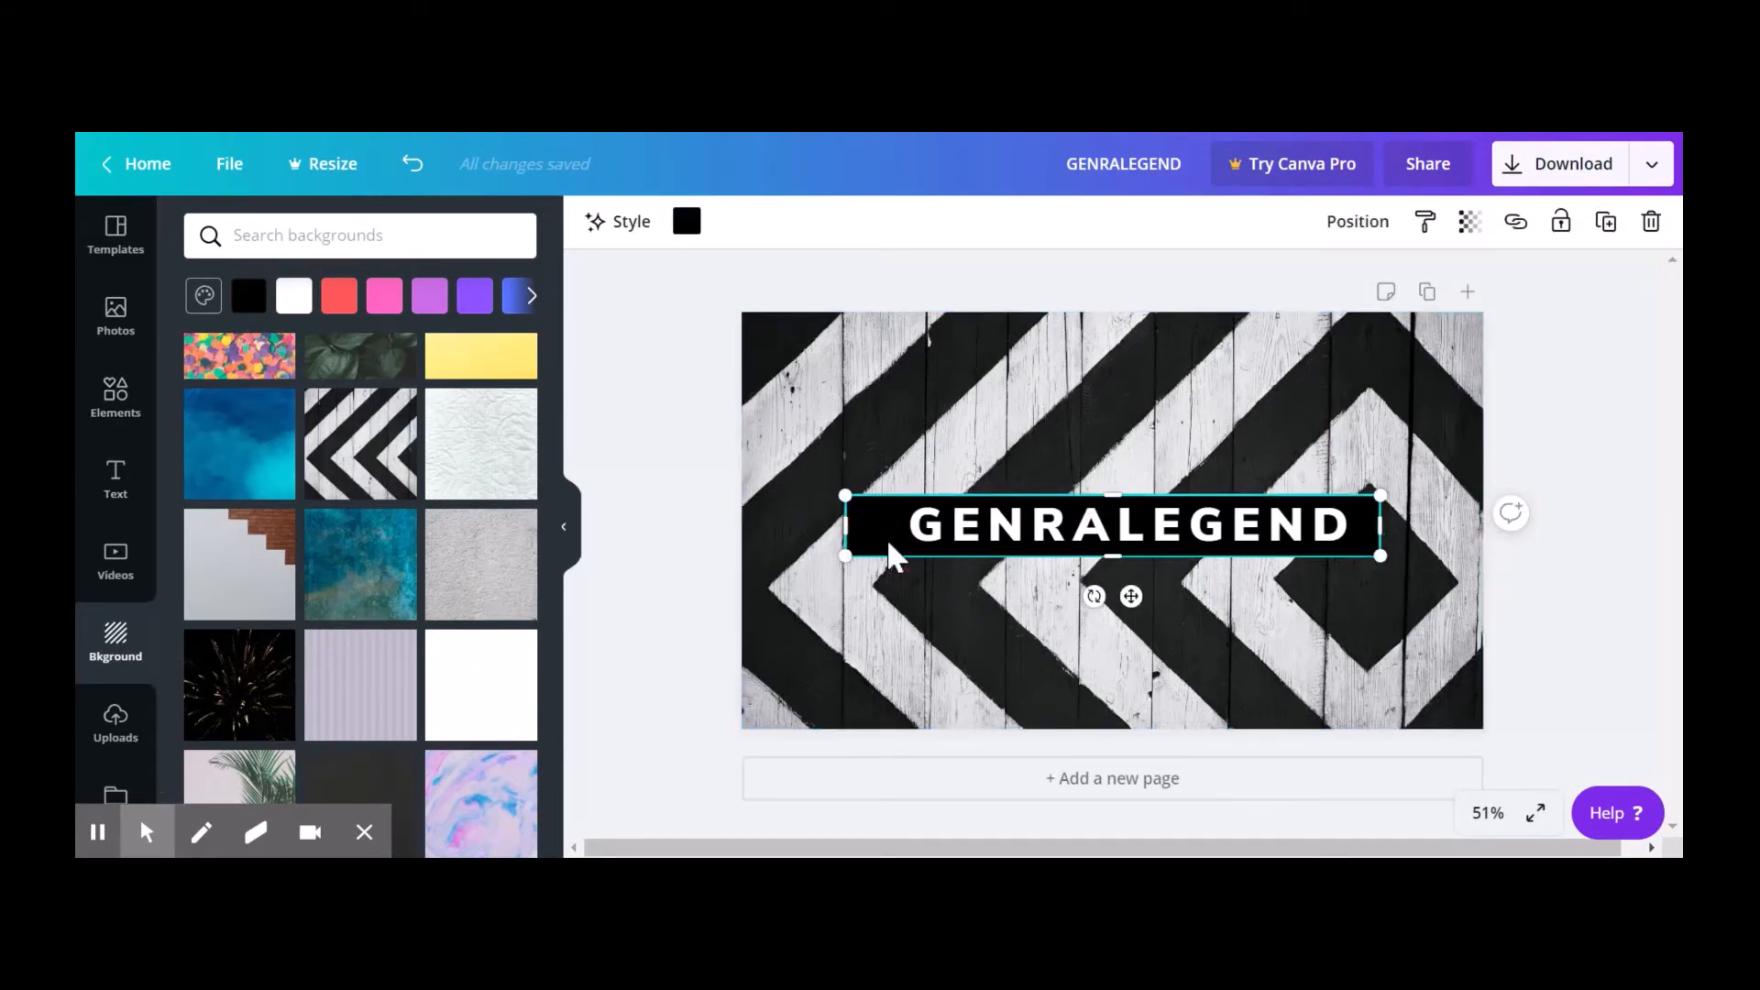
key(Delete)
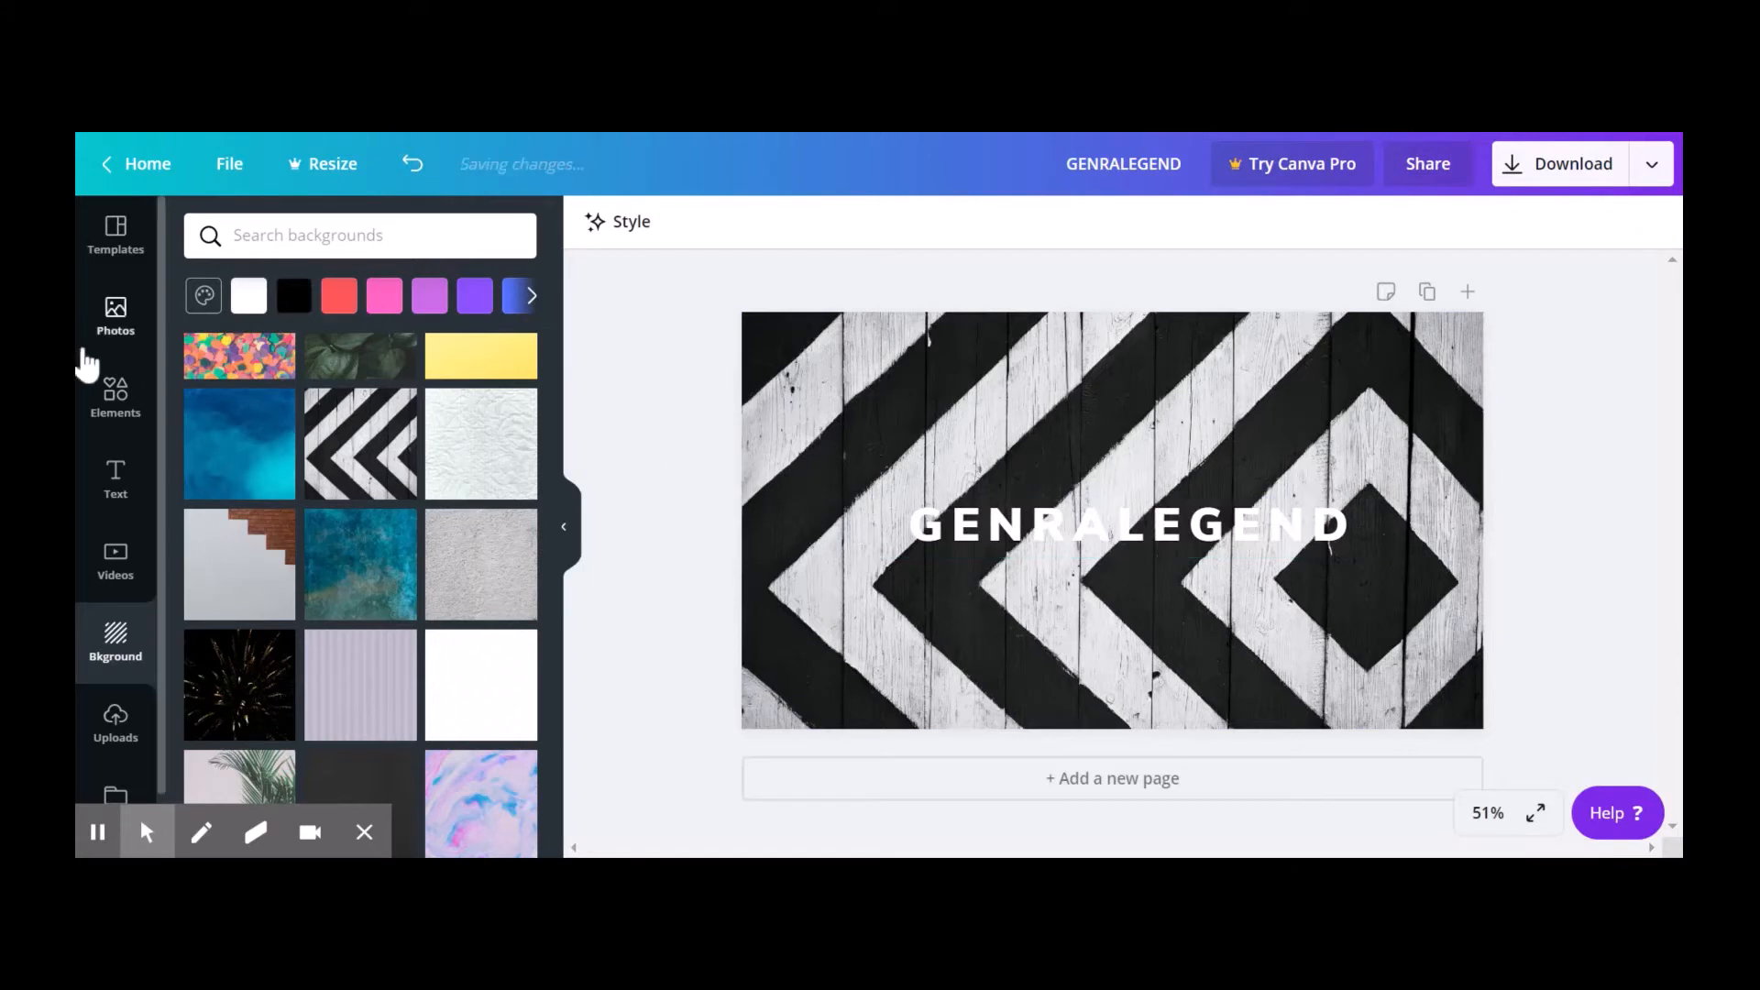
click(116, 396)
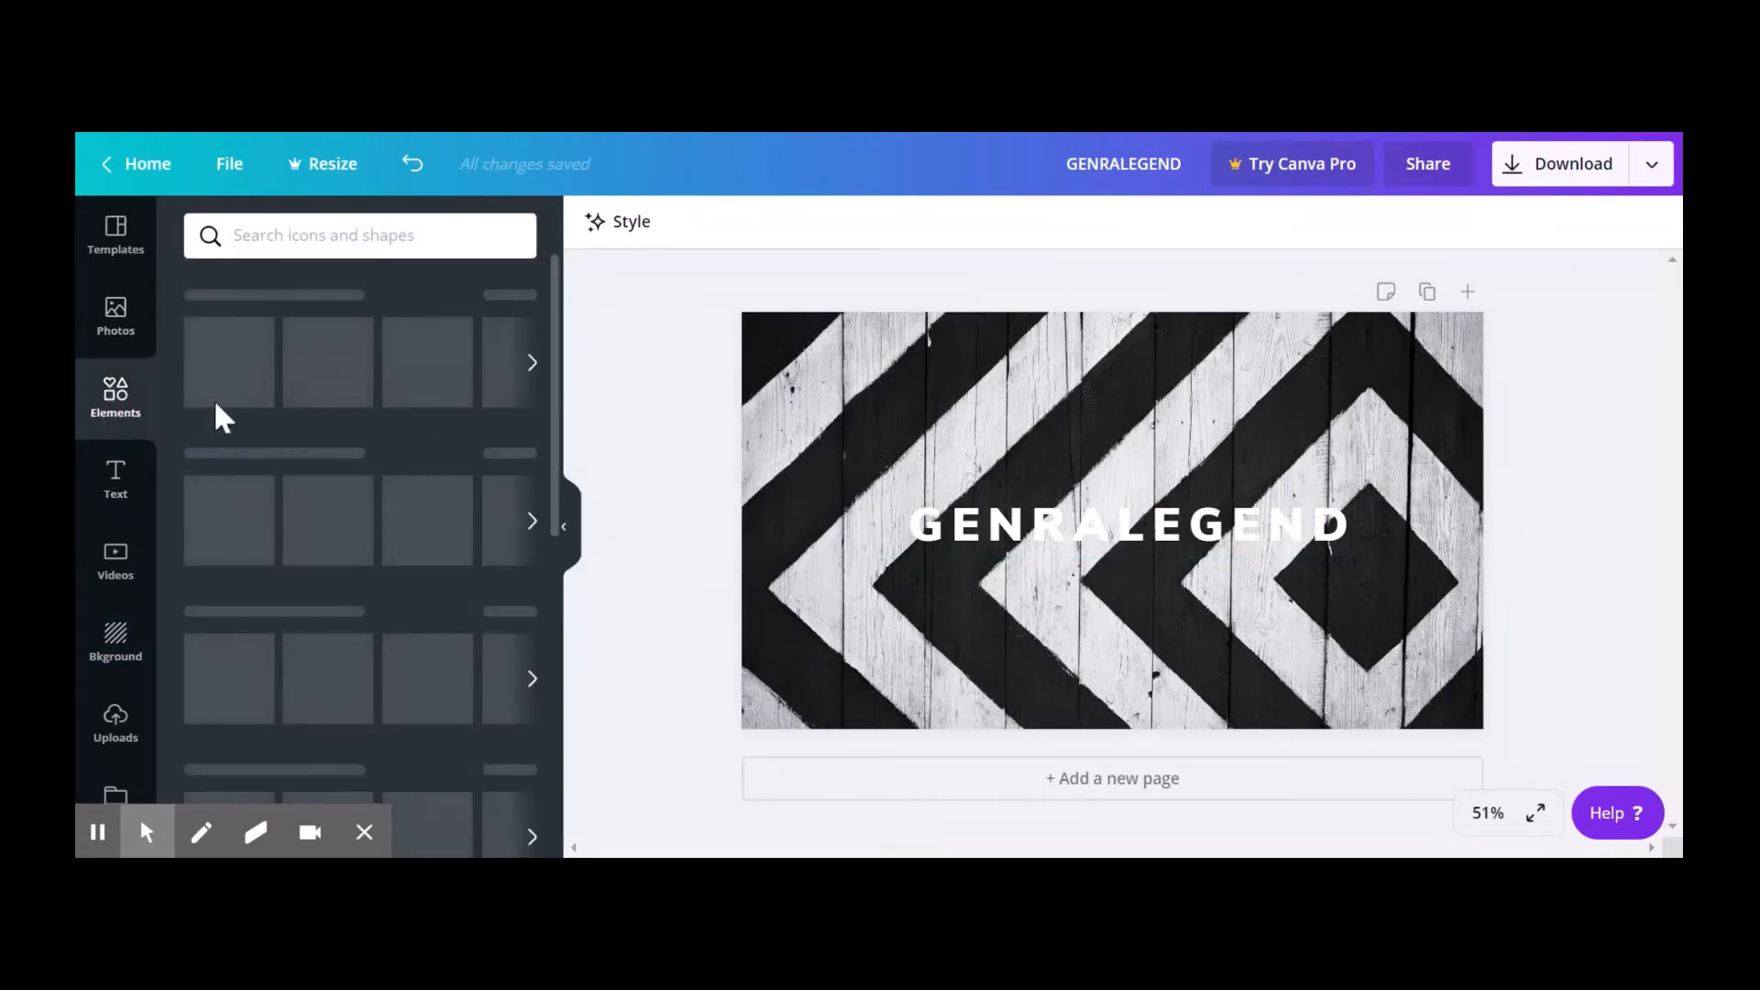
scroll(248, 518, down, 8)
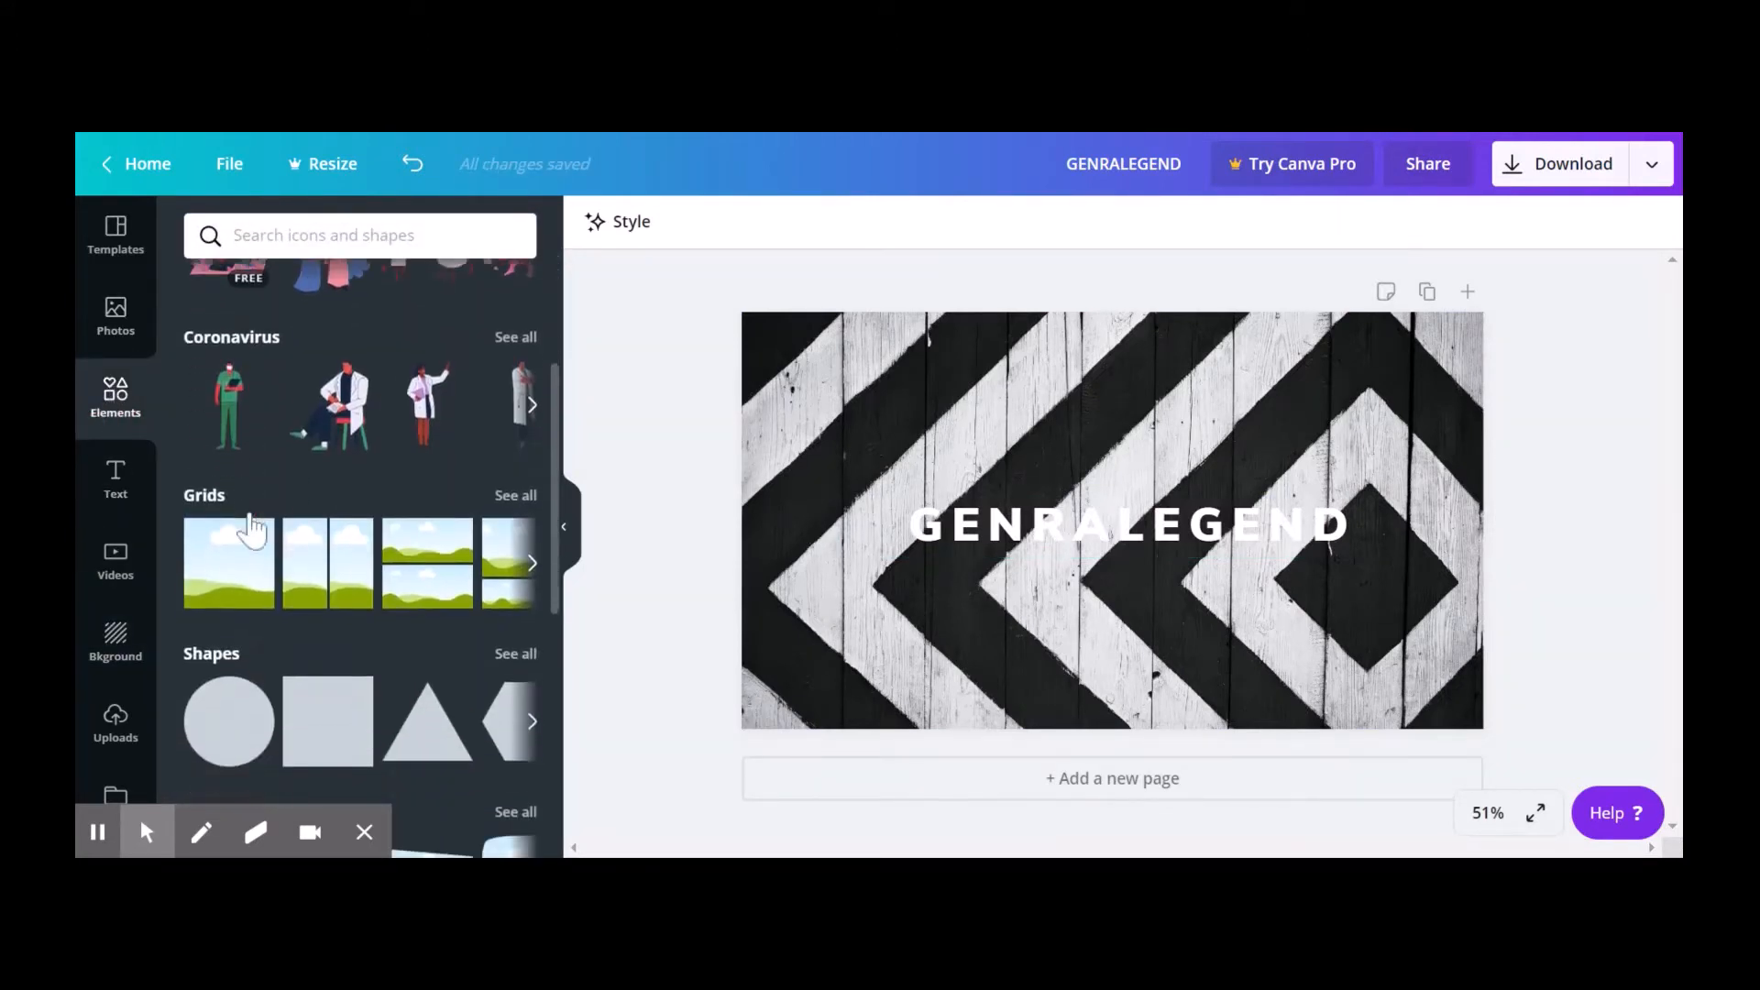
click(367, 383)
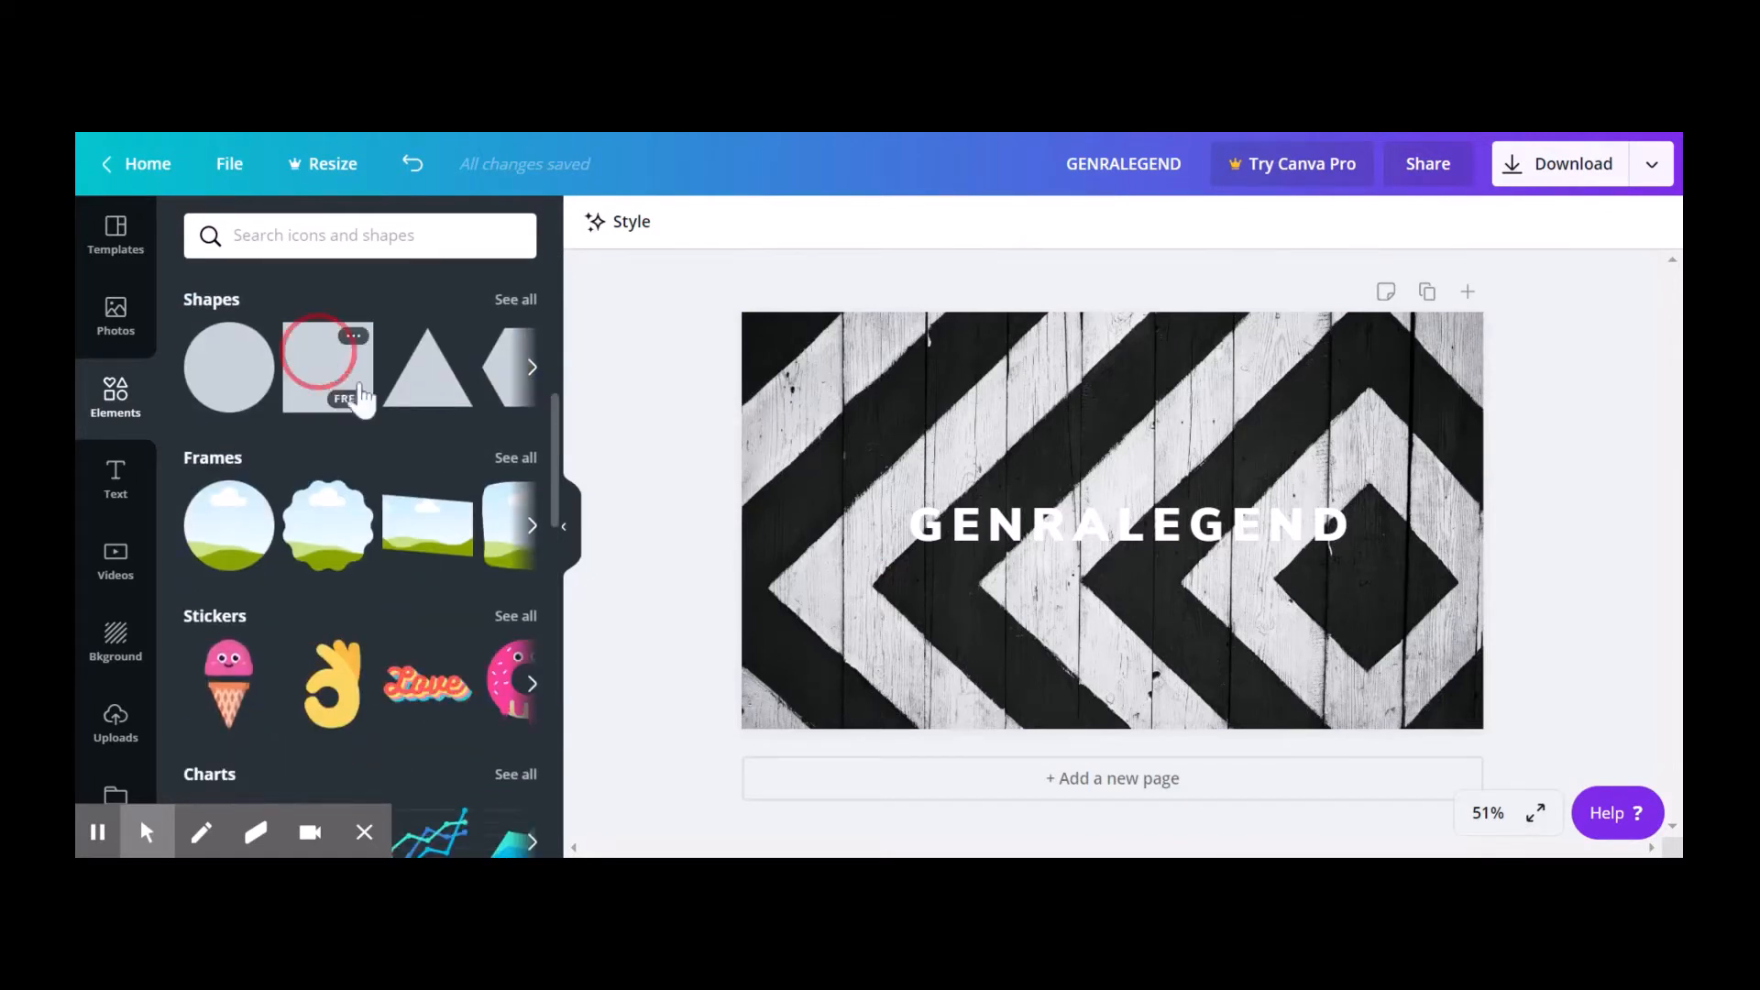
click(932, 409)
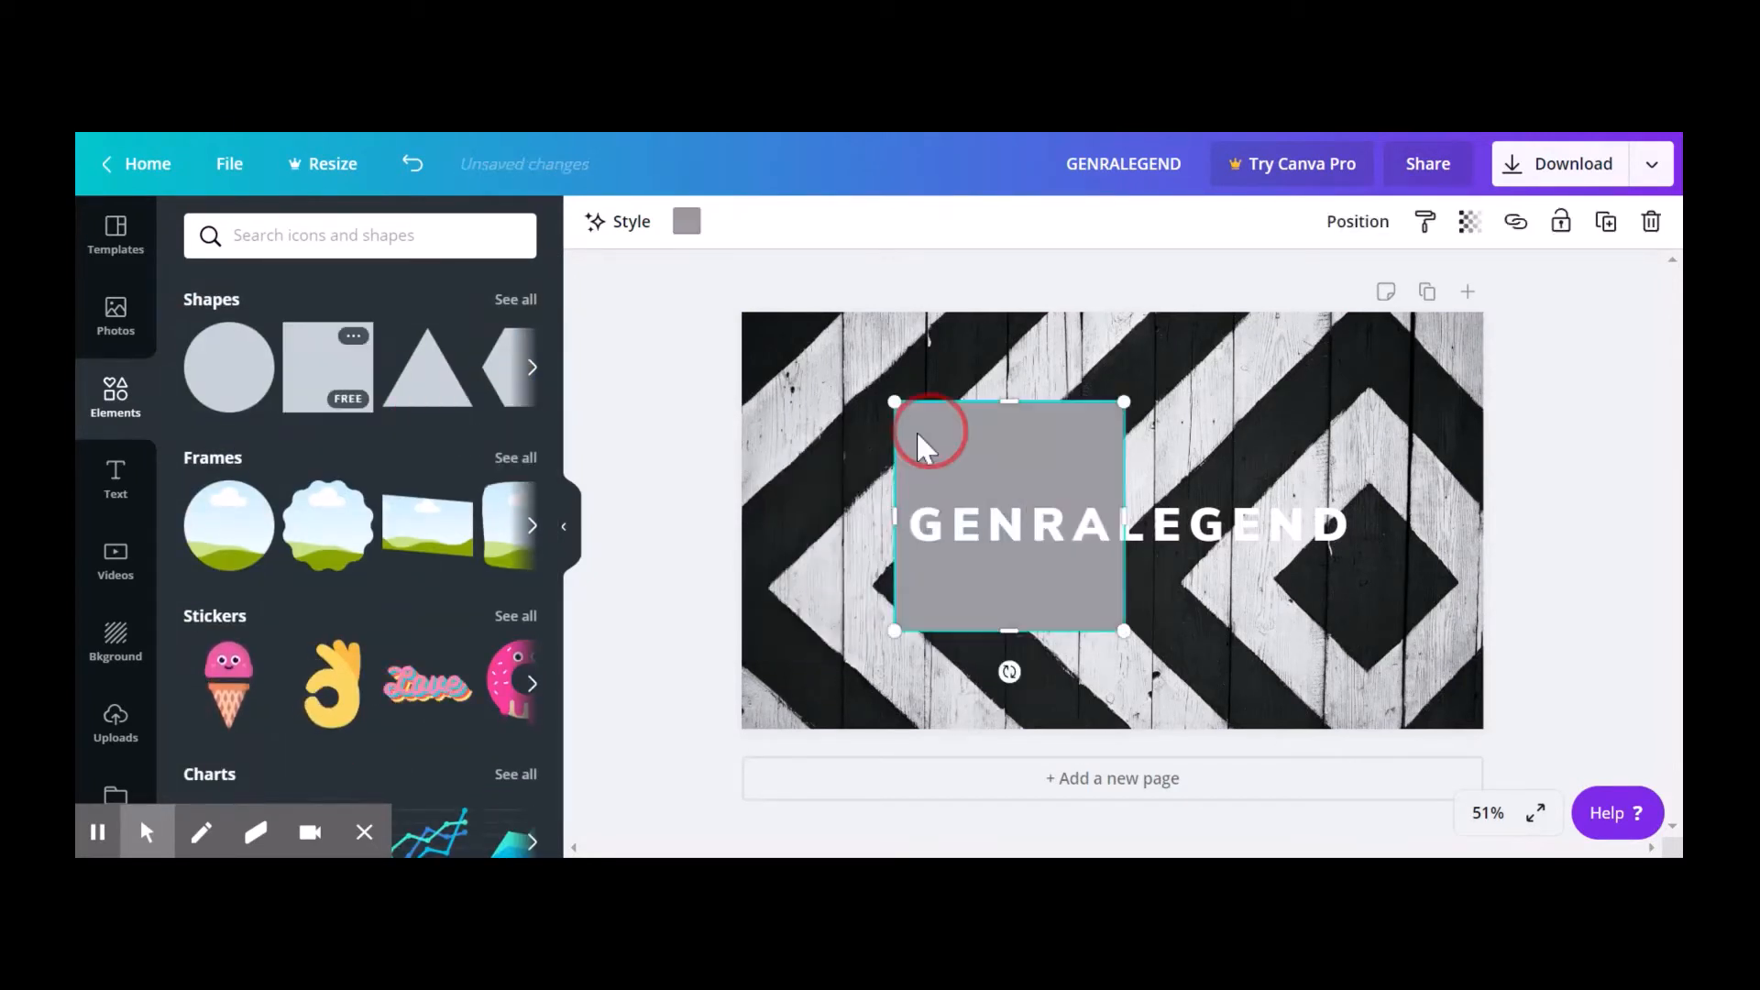
- Stretch and flatten the square into a thin horizontal bar slightly wider than the title and centre it behind the text
click(974, 514)
drag(1023, 438, 954, 454)
drag(1050, 525, 1364, 516)
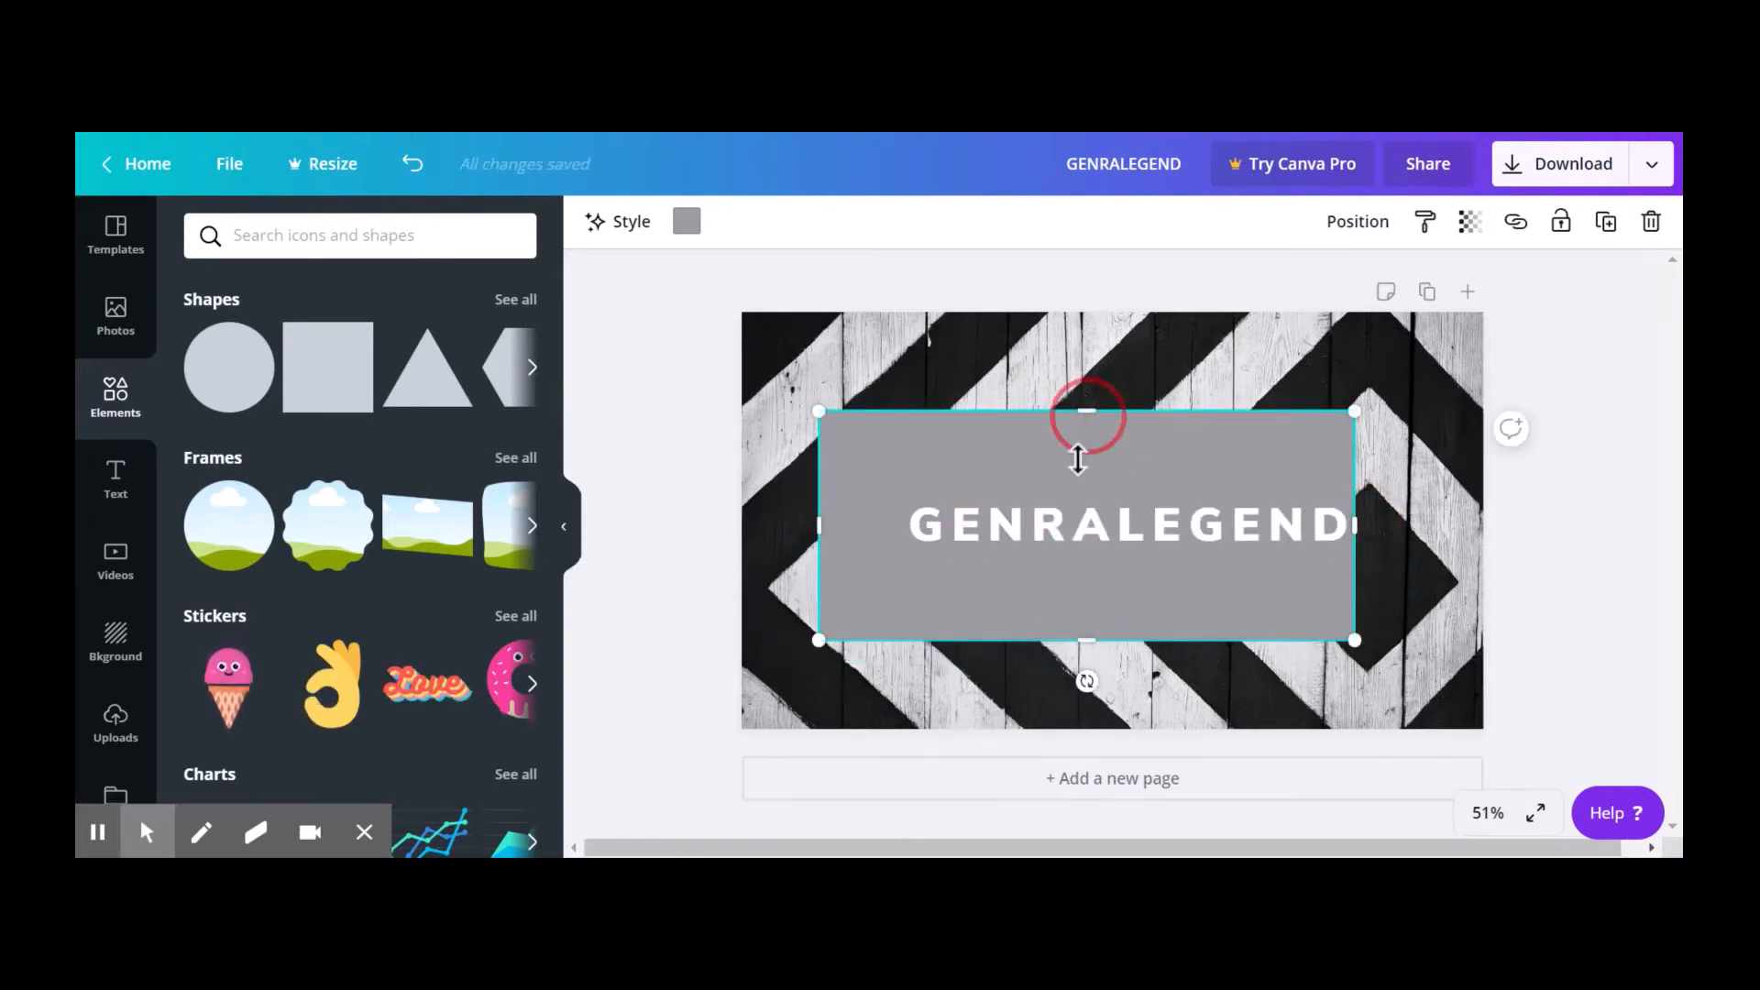
drag(1083, 410, 1078, 501)
drag(1088, 639, 1086, 546)
drag(865, 523, 911, 525)
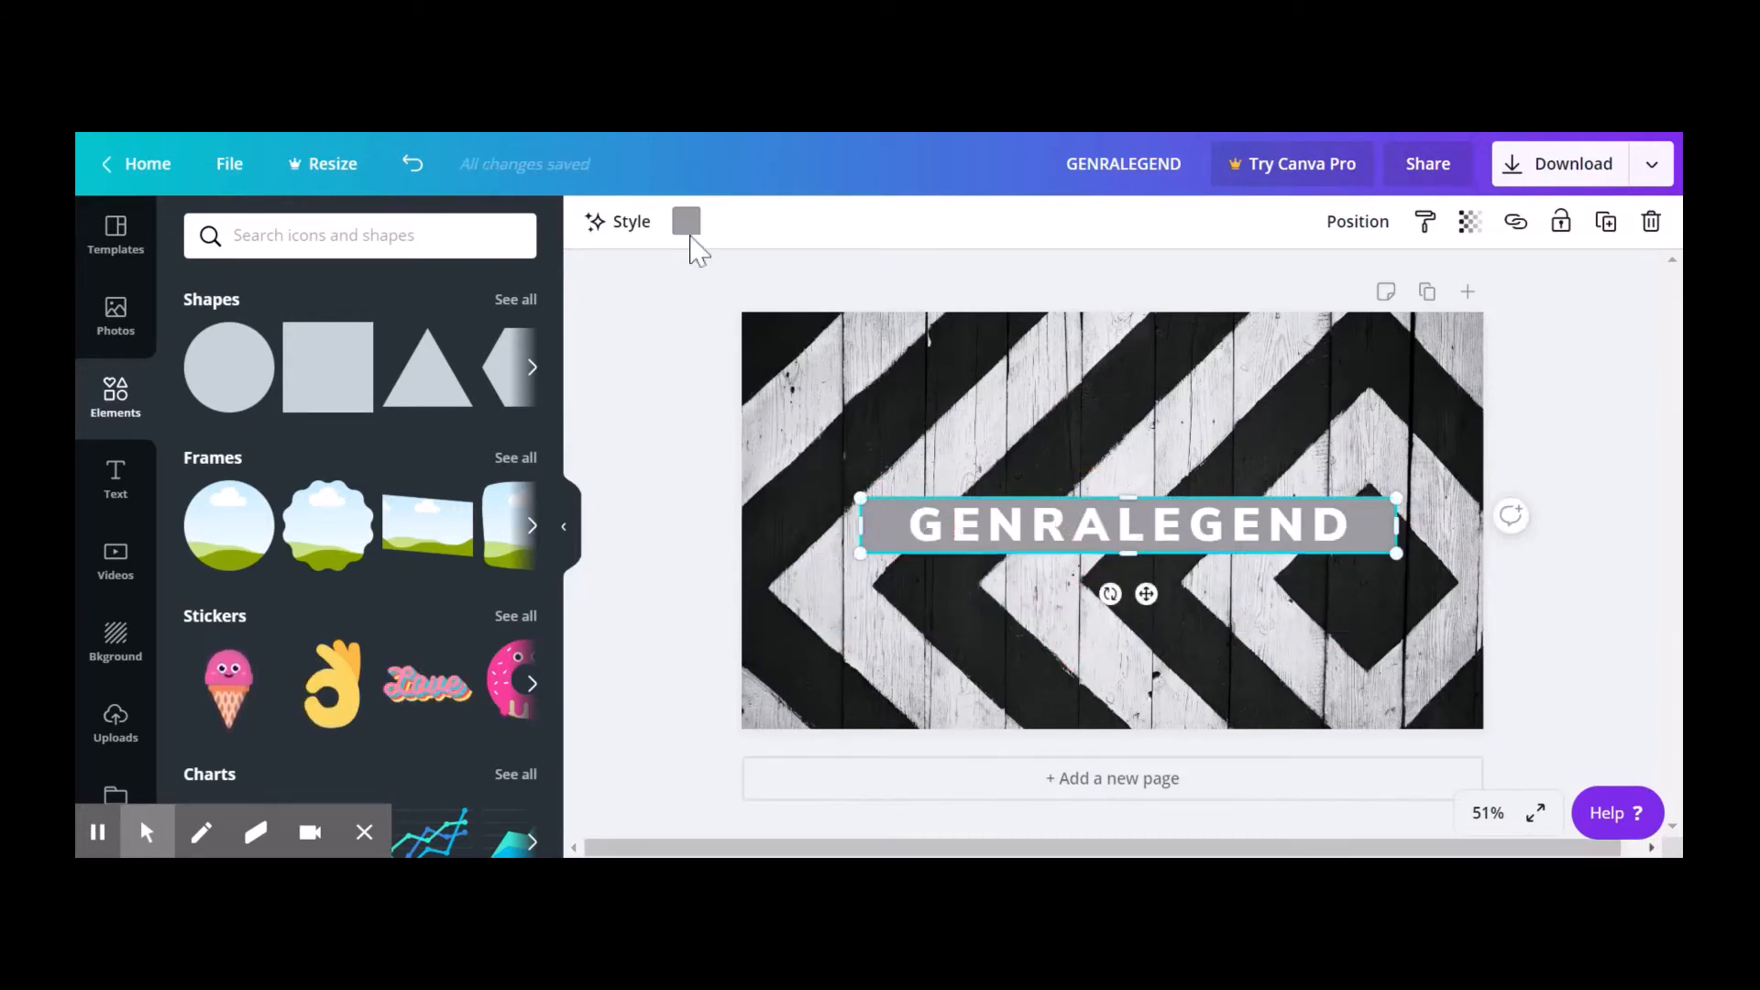
- Fill the bar behind the title with the near-black photo colour and deselect it
click(686, 222)
click(385, 555)
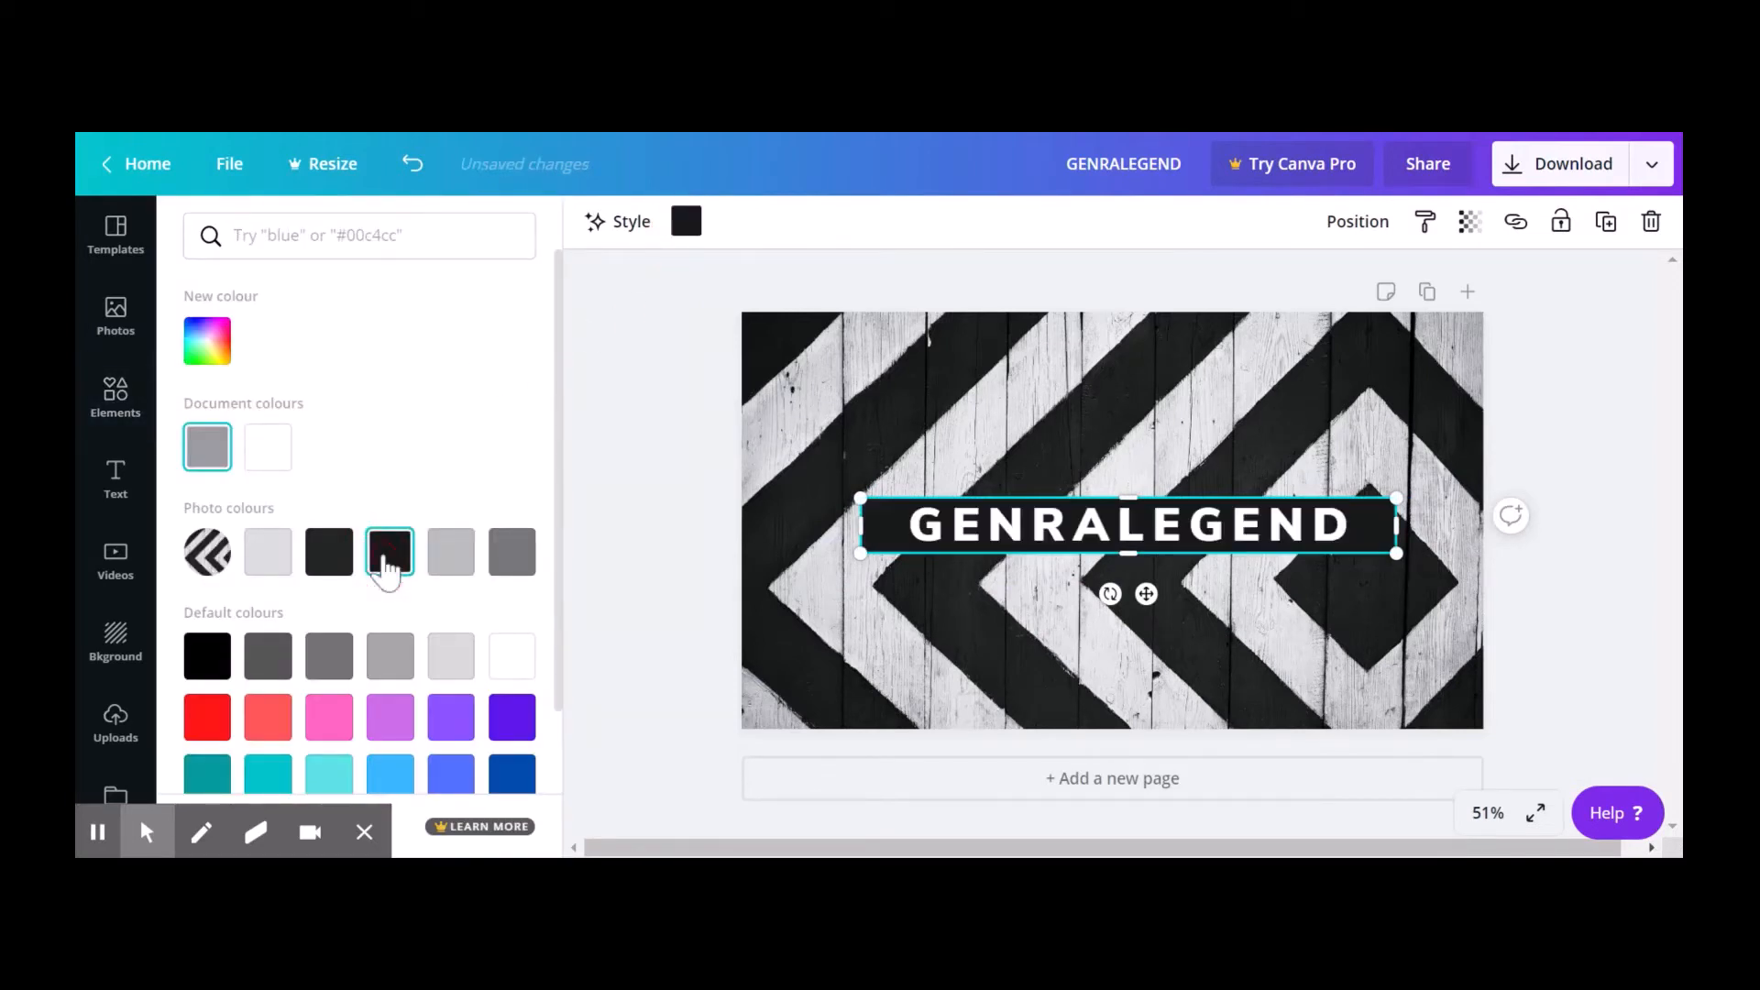
key(Escape)
click(1599, 468)
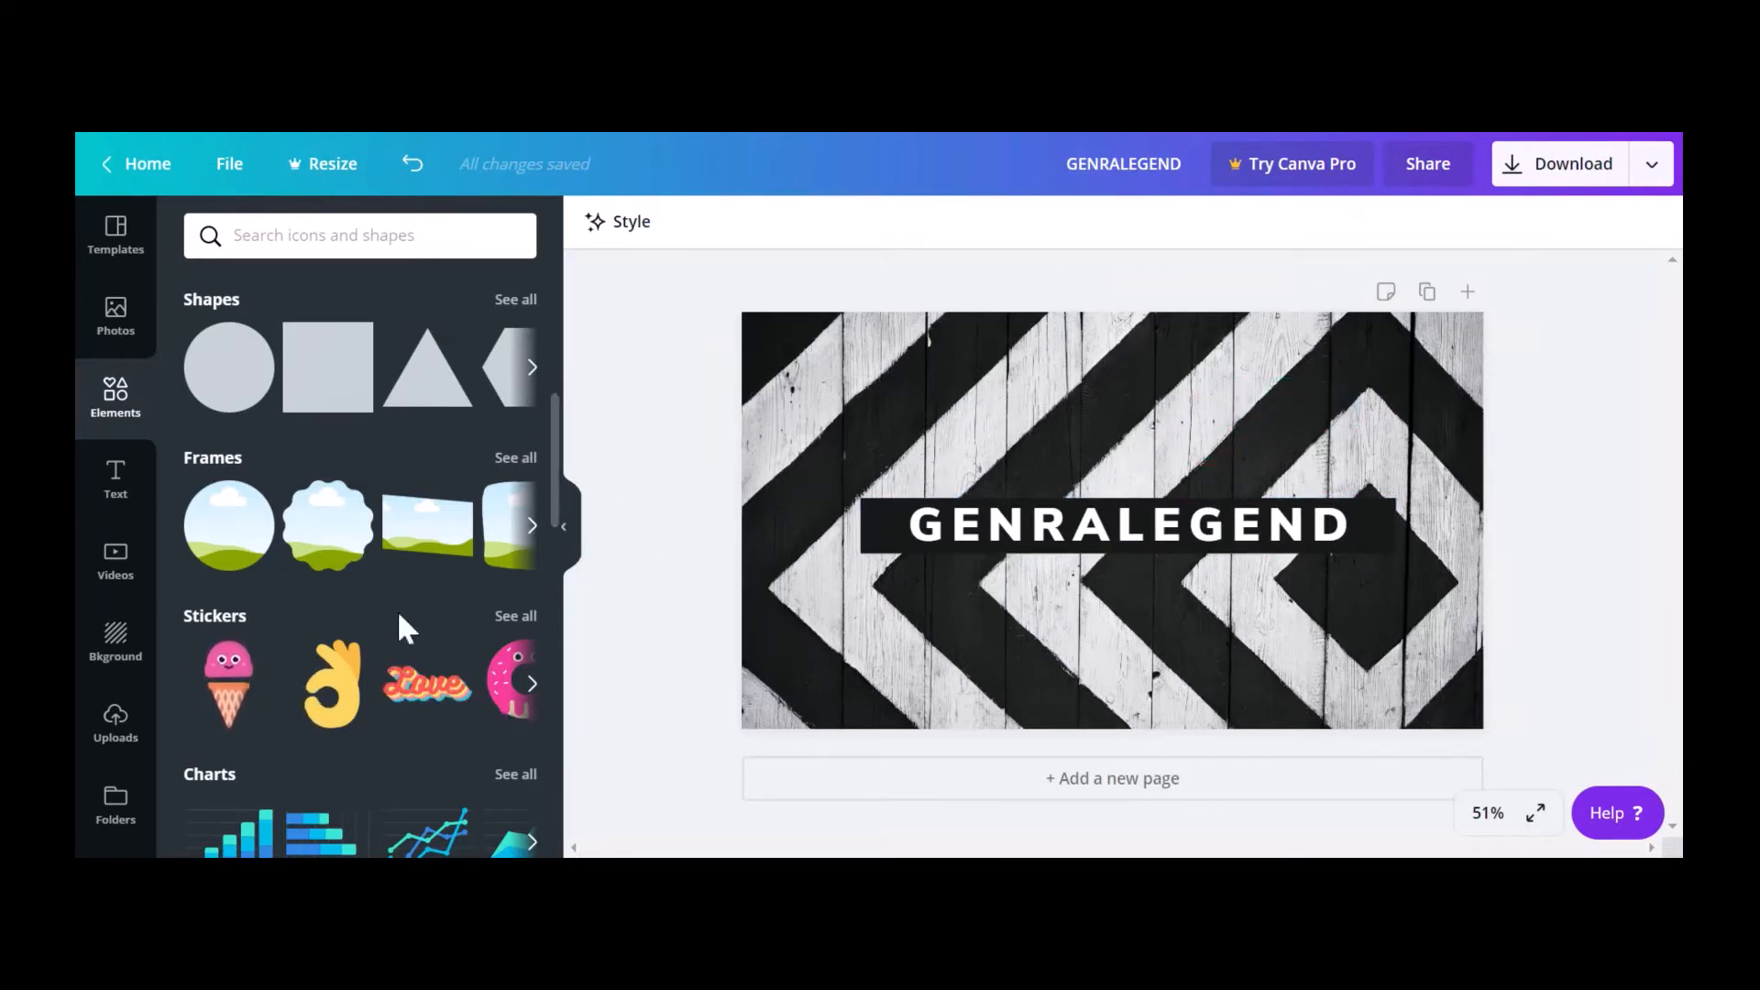
- Add the trending photo of loaded fries on a wooden board and set it as the page background
click(119, 330)
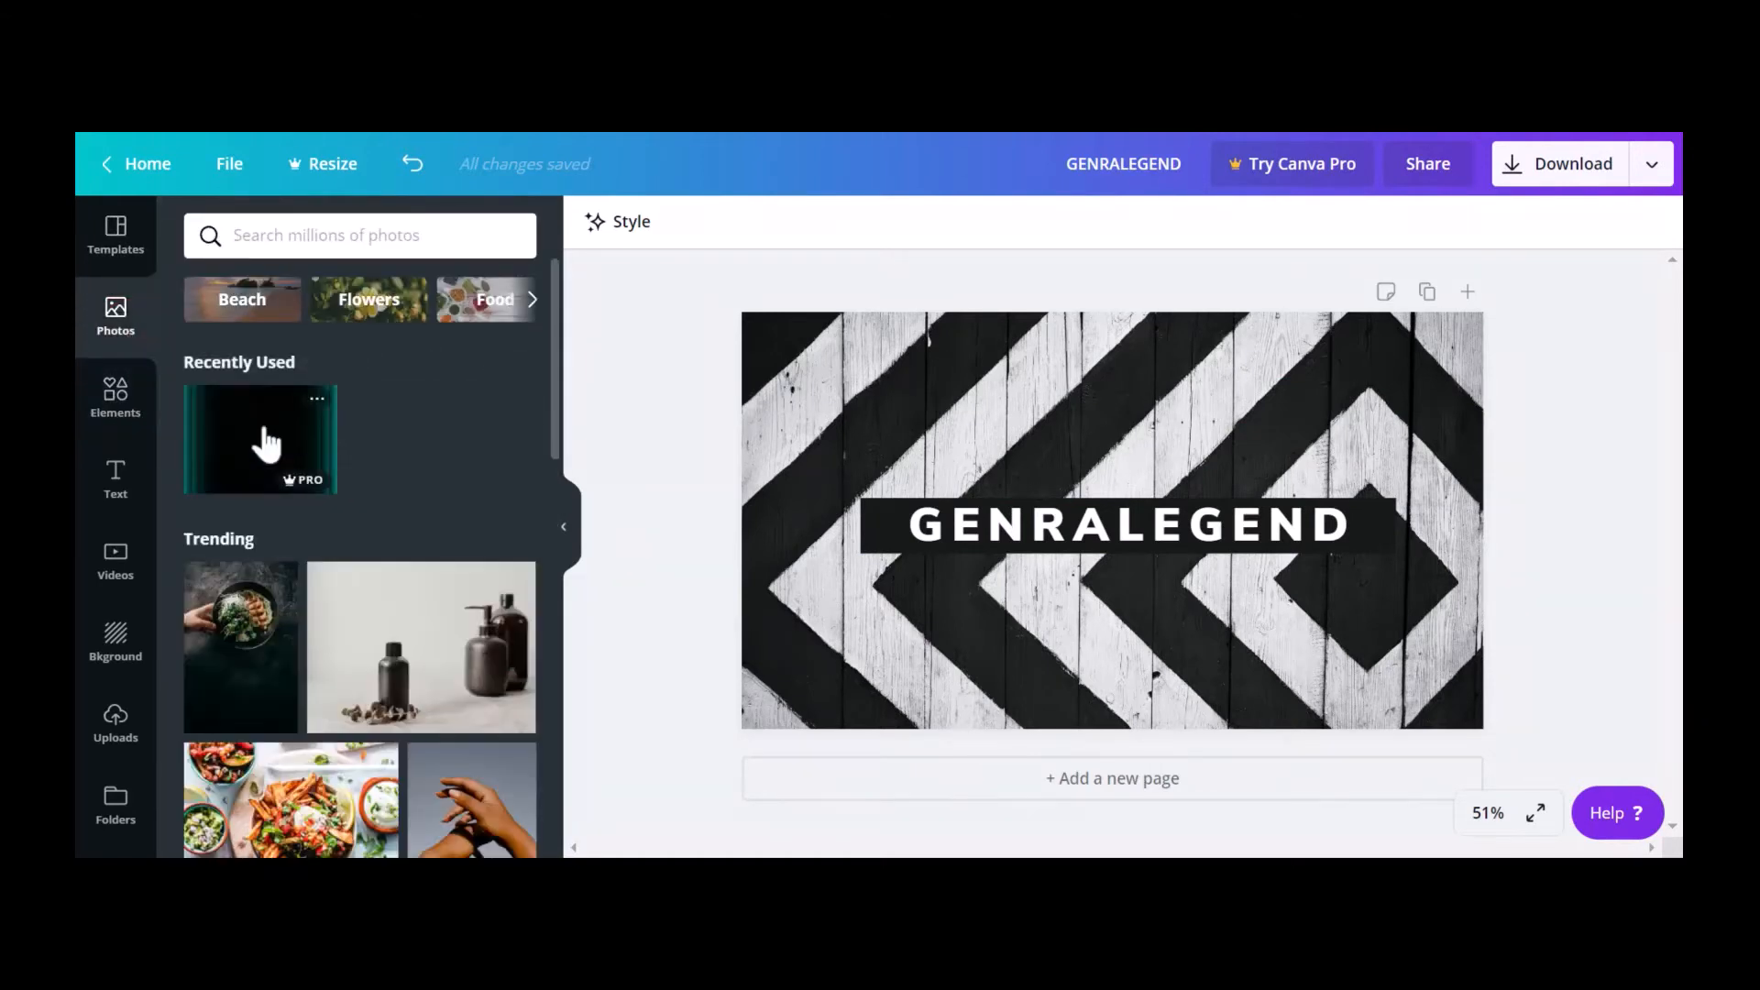
scroll(272, 631, down, 3)
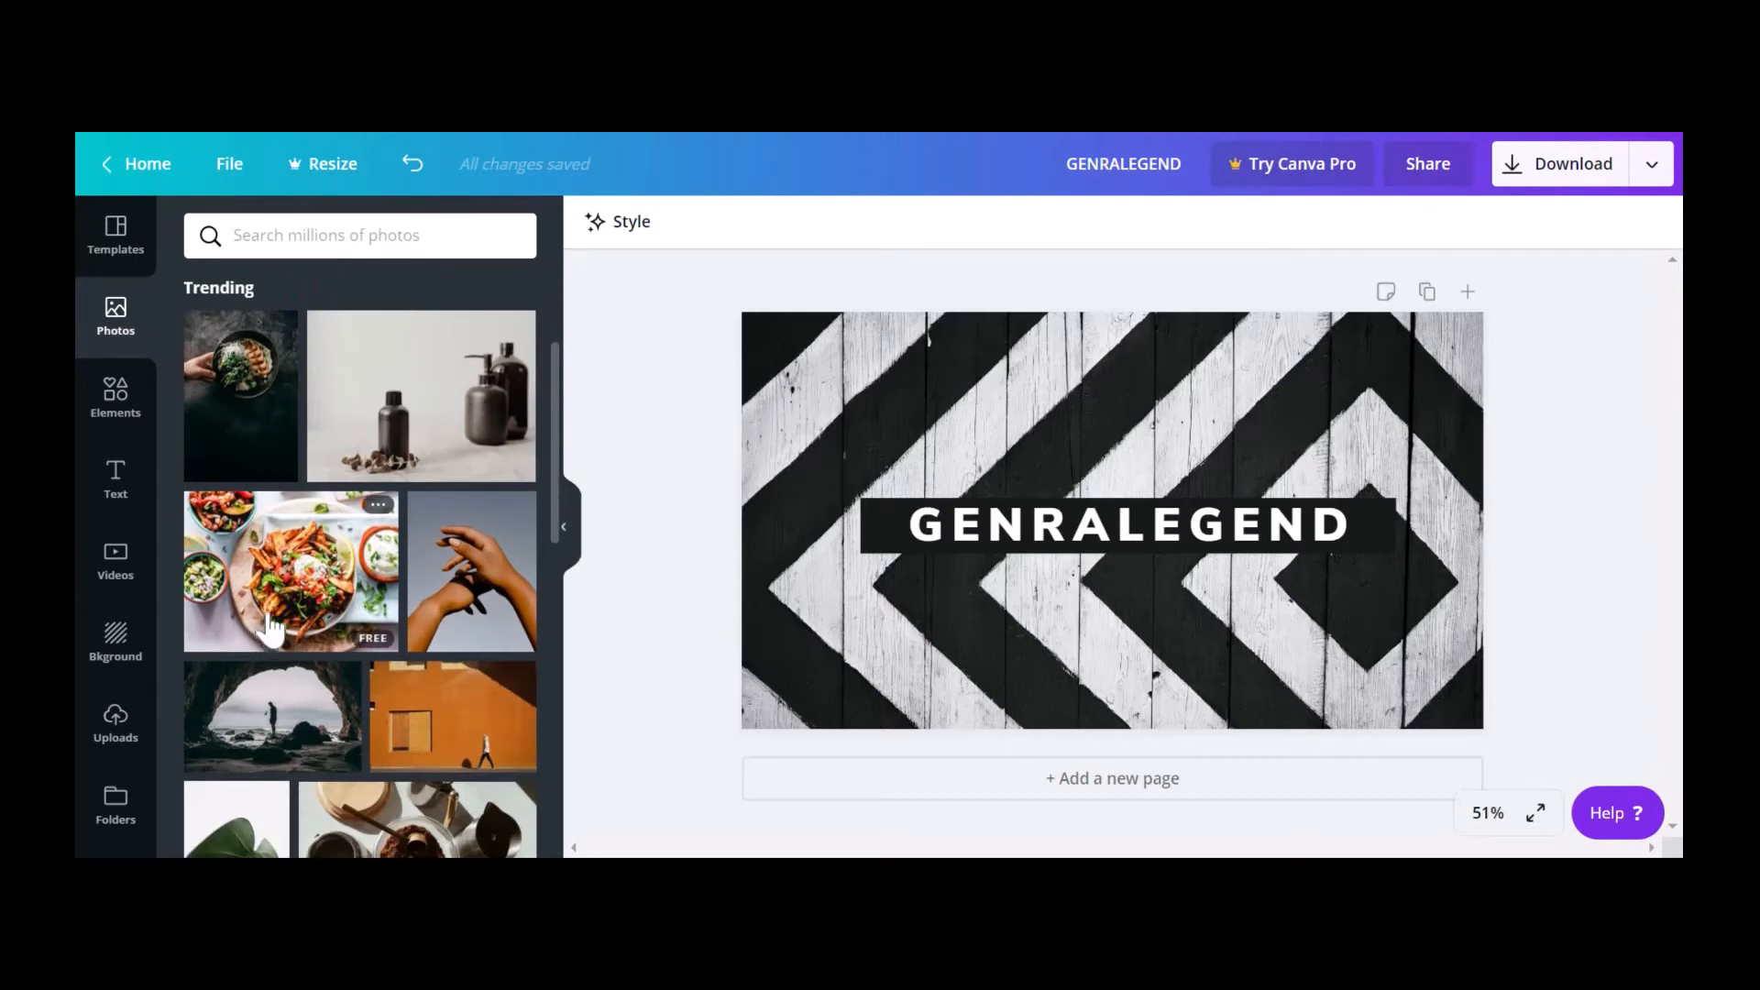
scroll(271, 631, down, 1)
drag(261, 439, 1009, 458)
drag(1105, 403, 1150, 338)
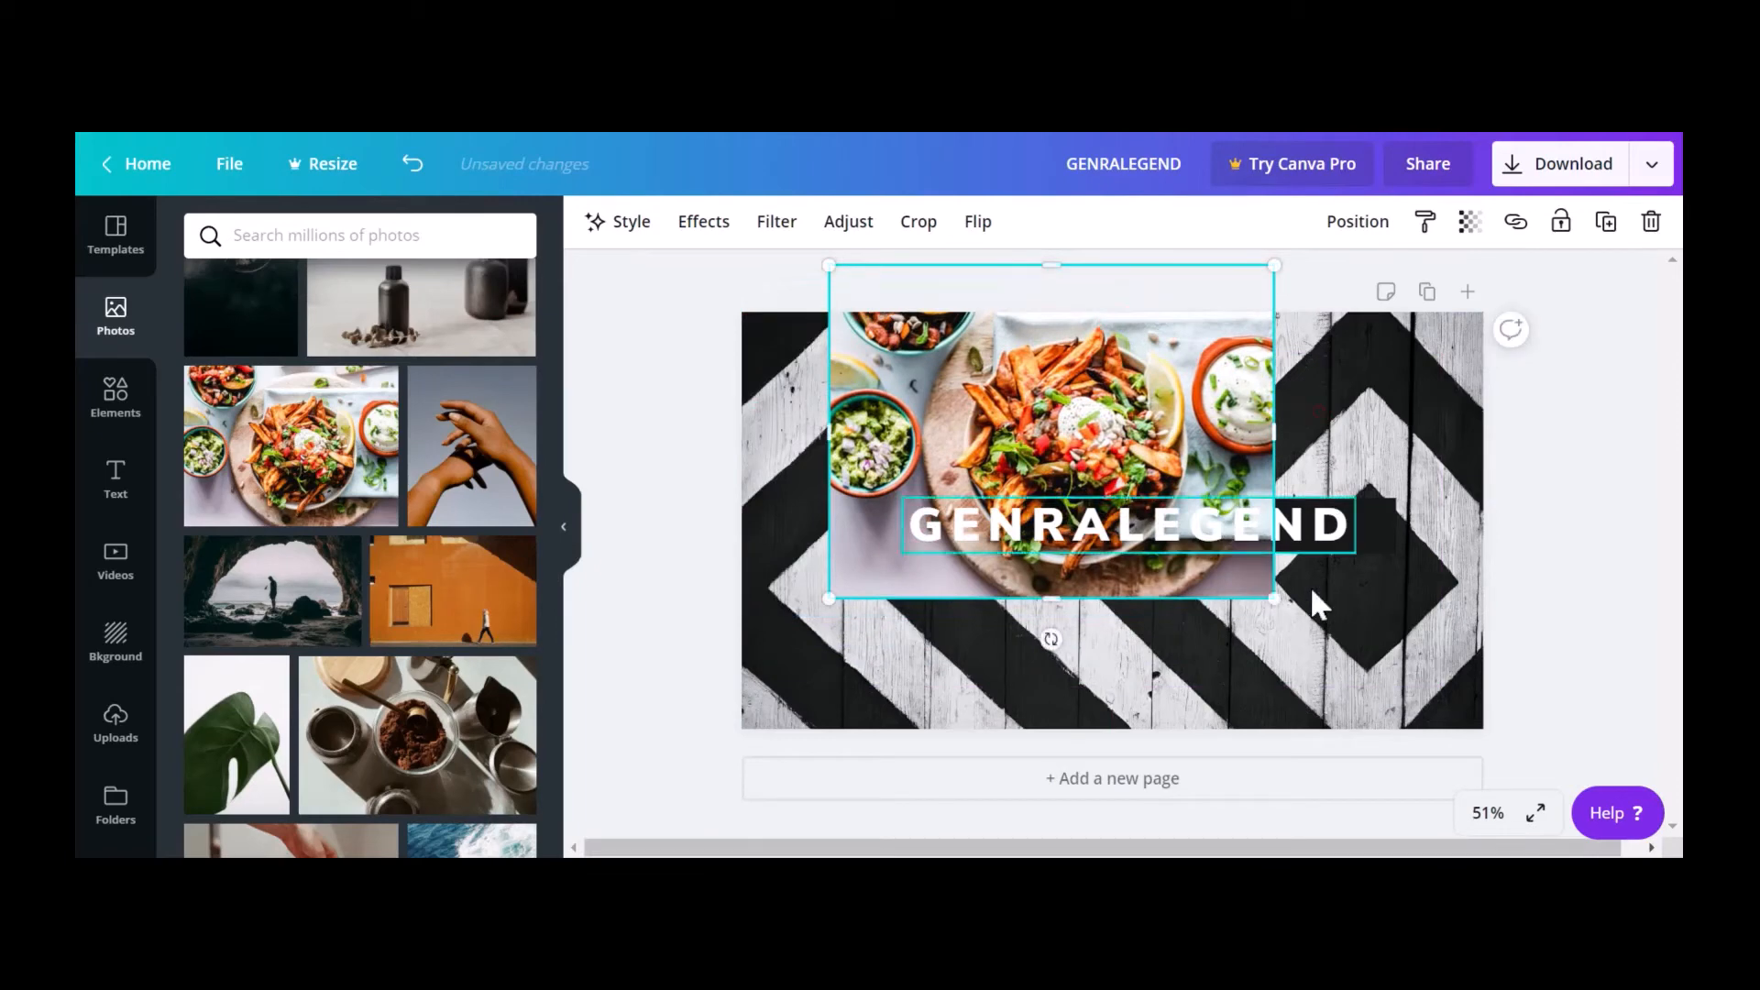
right_click(1022, 354)
click(1135, 737)
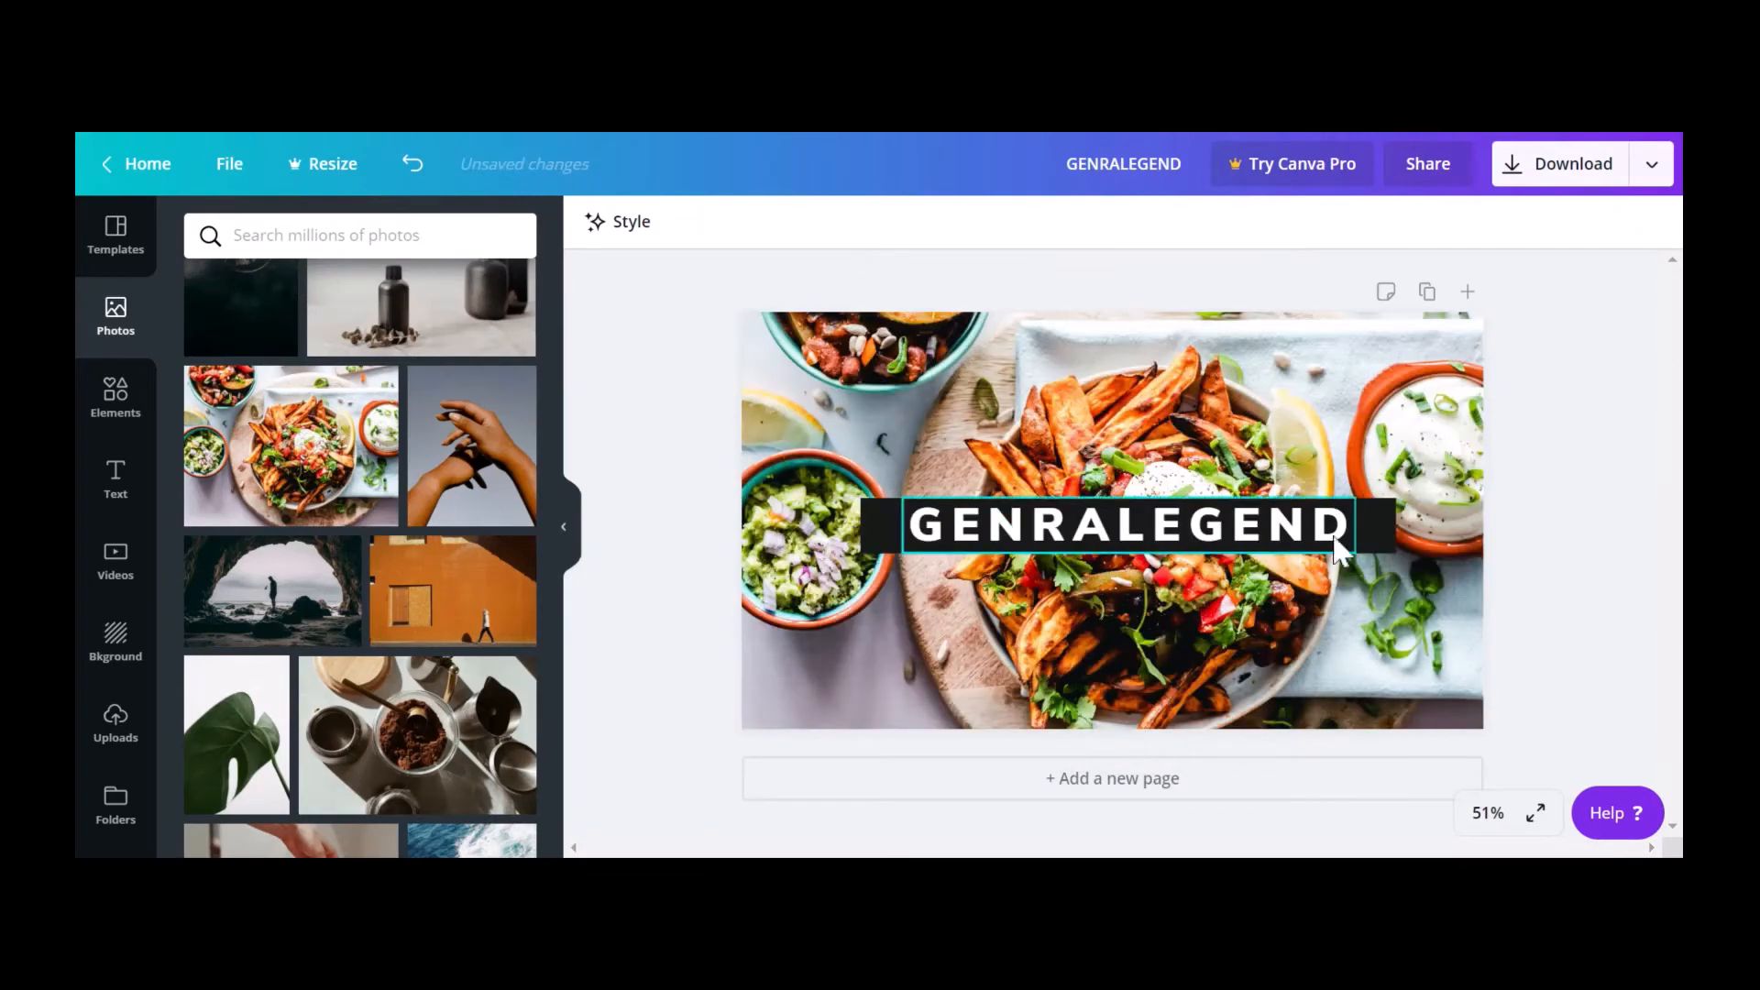
- Group the dark bar and the title text together
click(1366, 541)
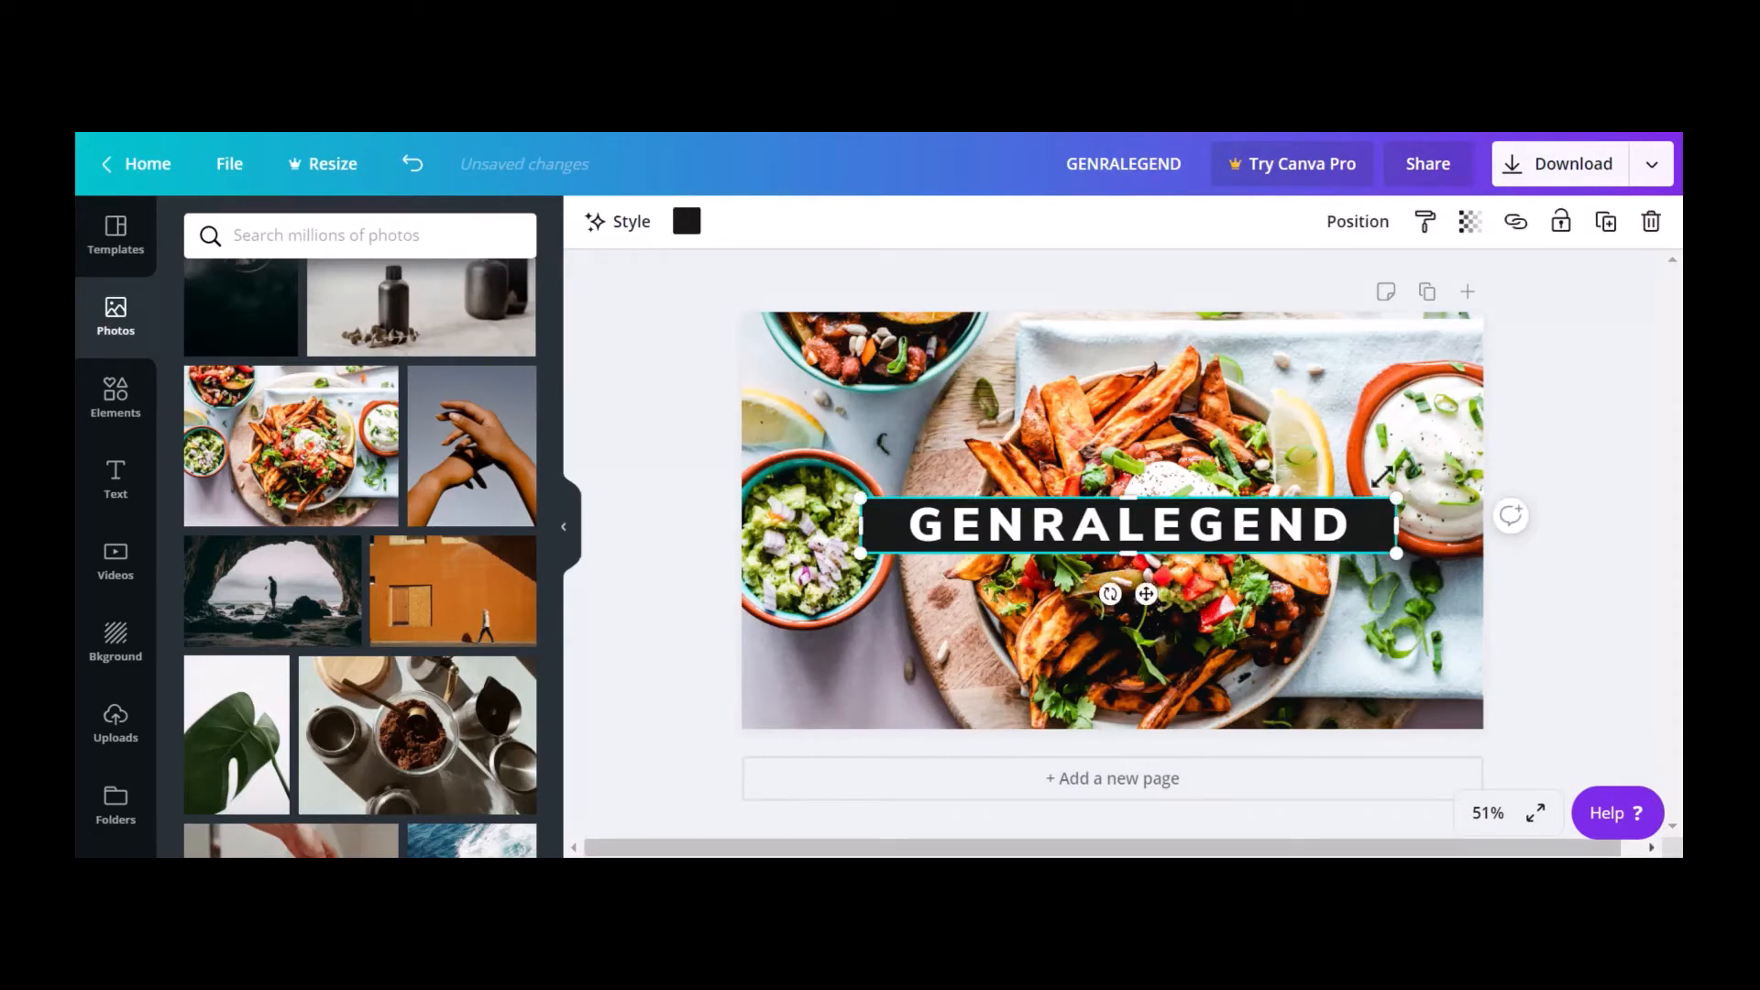
shift+click(1238, 539)
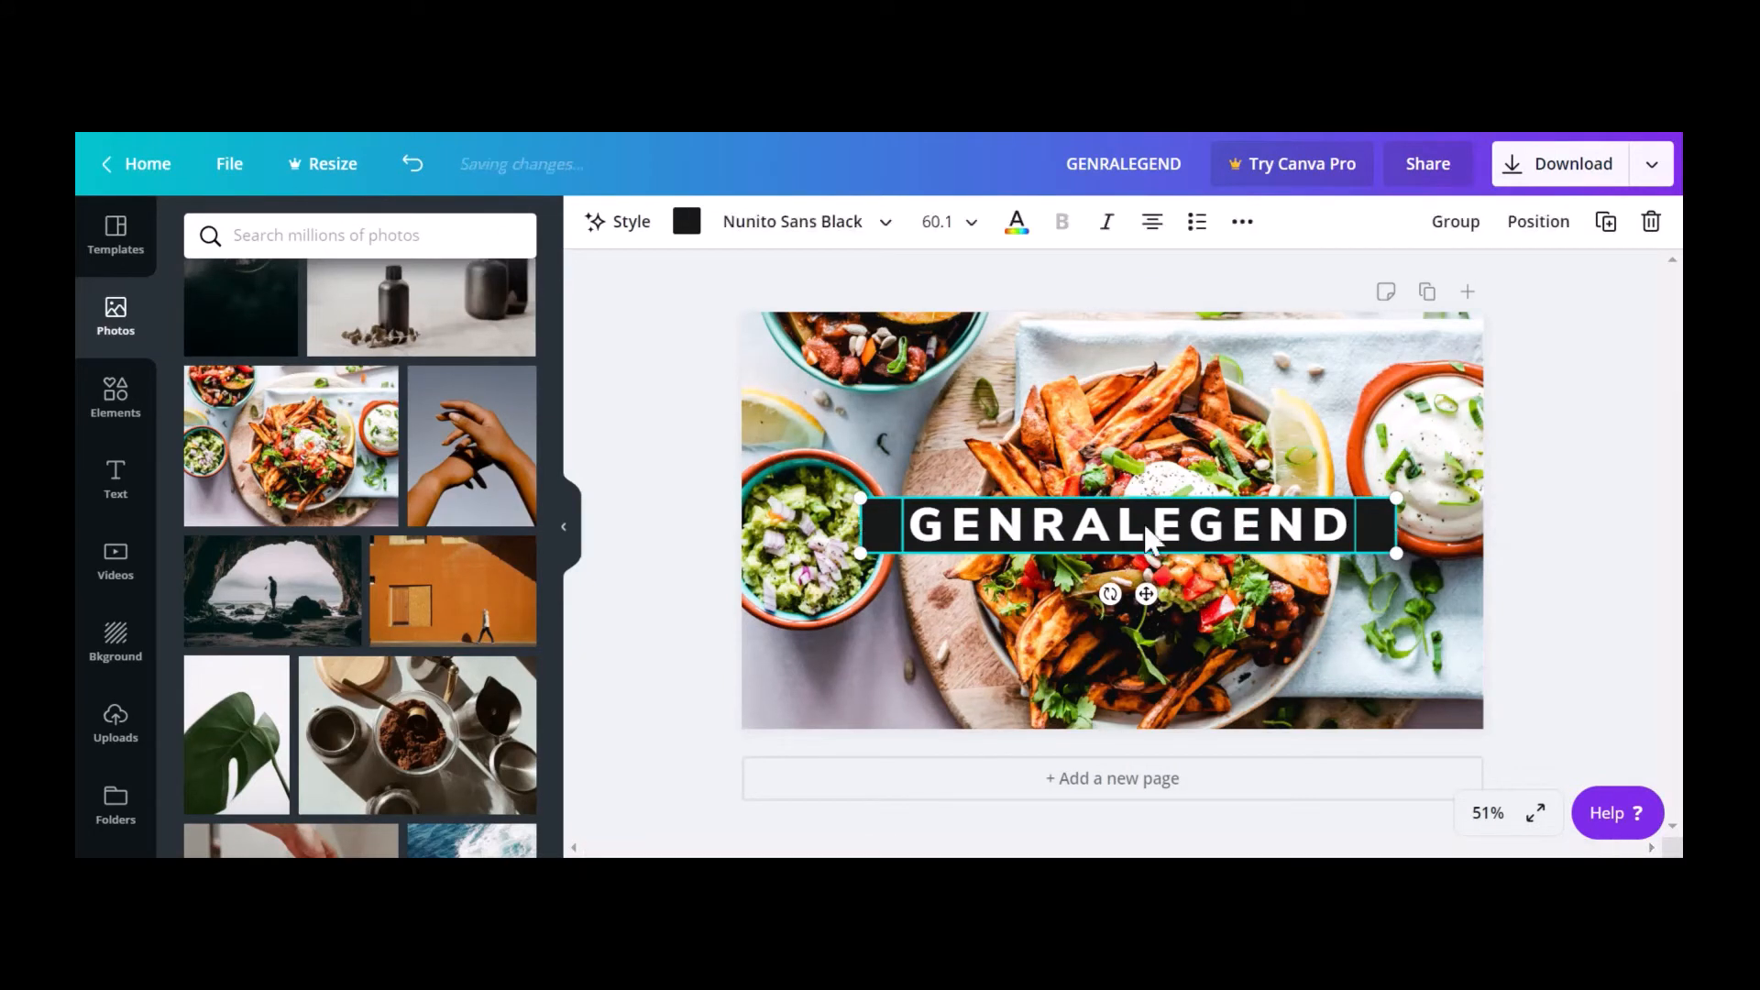
right_click(1111, 544)
click(1192, 818)
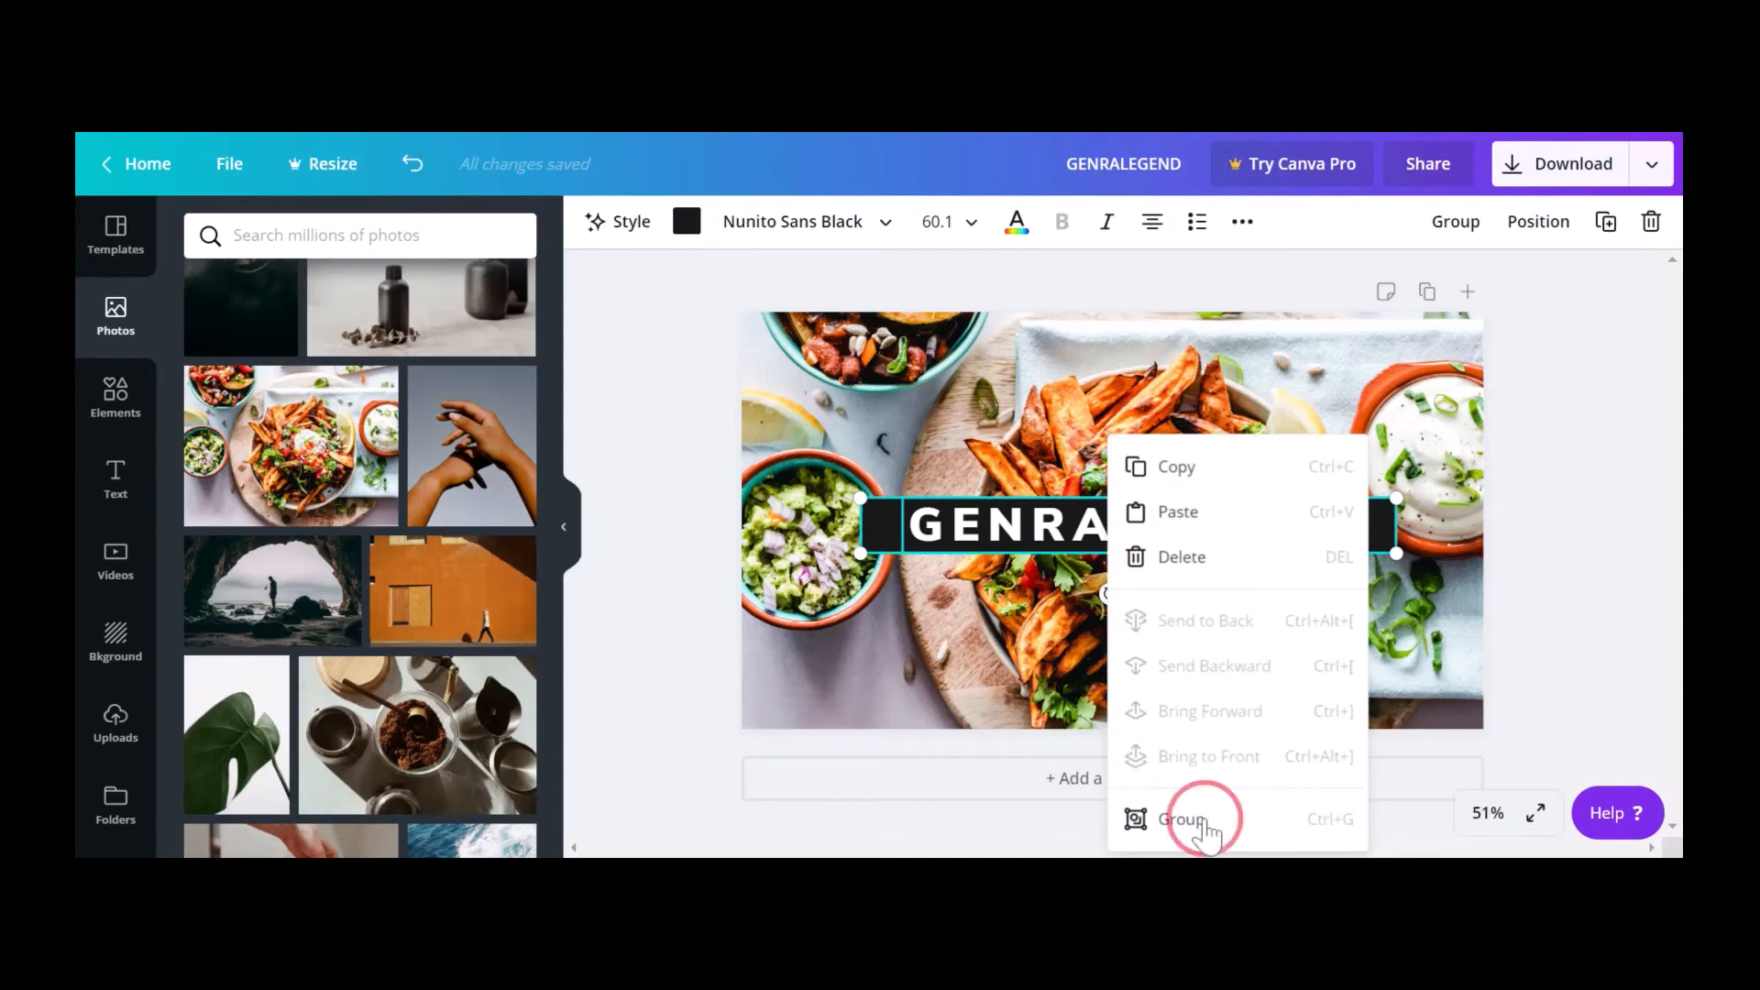
- Move the grouped title bar up to the upper edge of the thumbnail
click(1286, 626)
drag(1337, 543, 1341, 353)
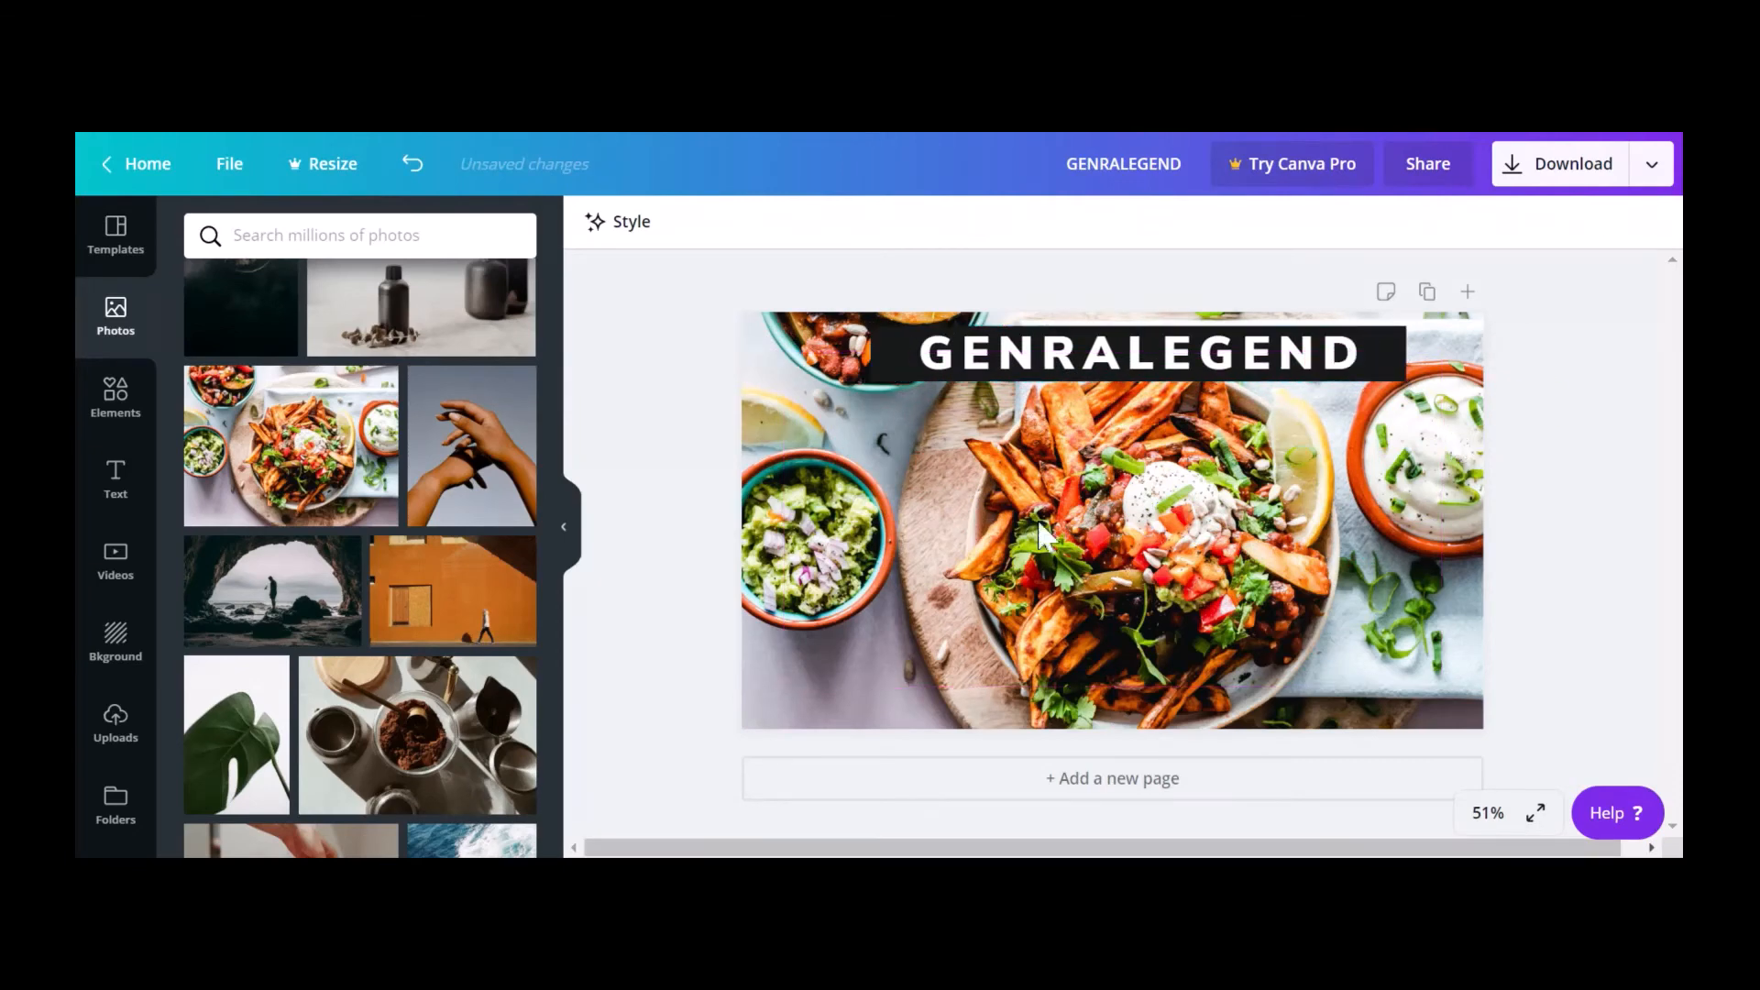
- Add a square shape and place it over the upper-left corner of the thumbnail
click(116, 396)
click(316, 385)
drag(349, 424, 830, 367)
click(1036, 447)
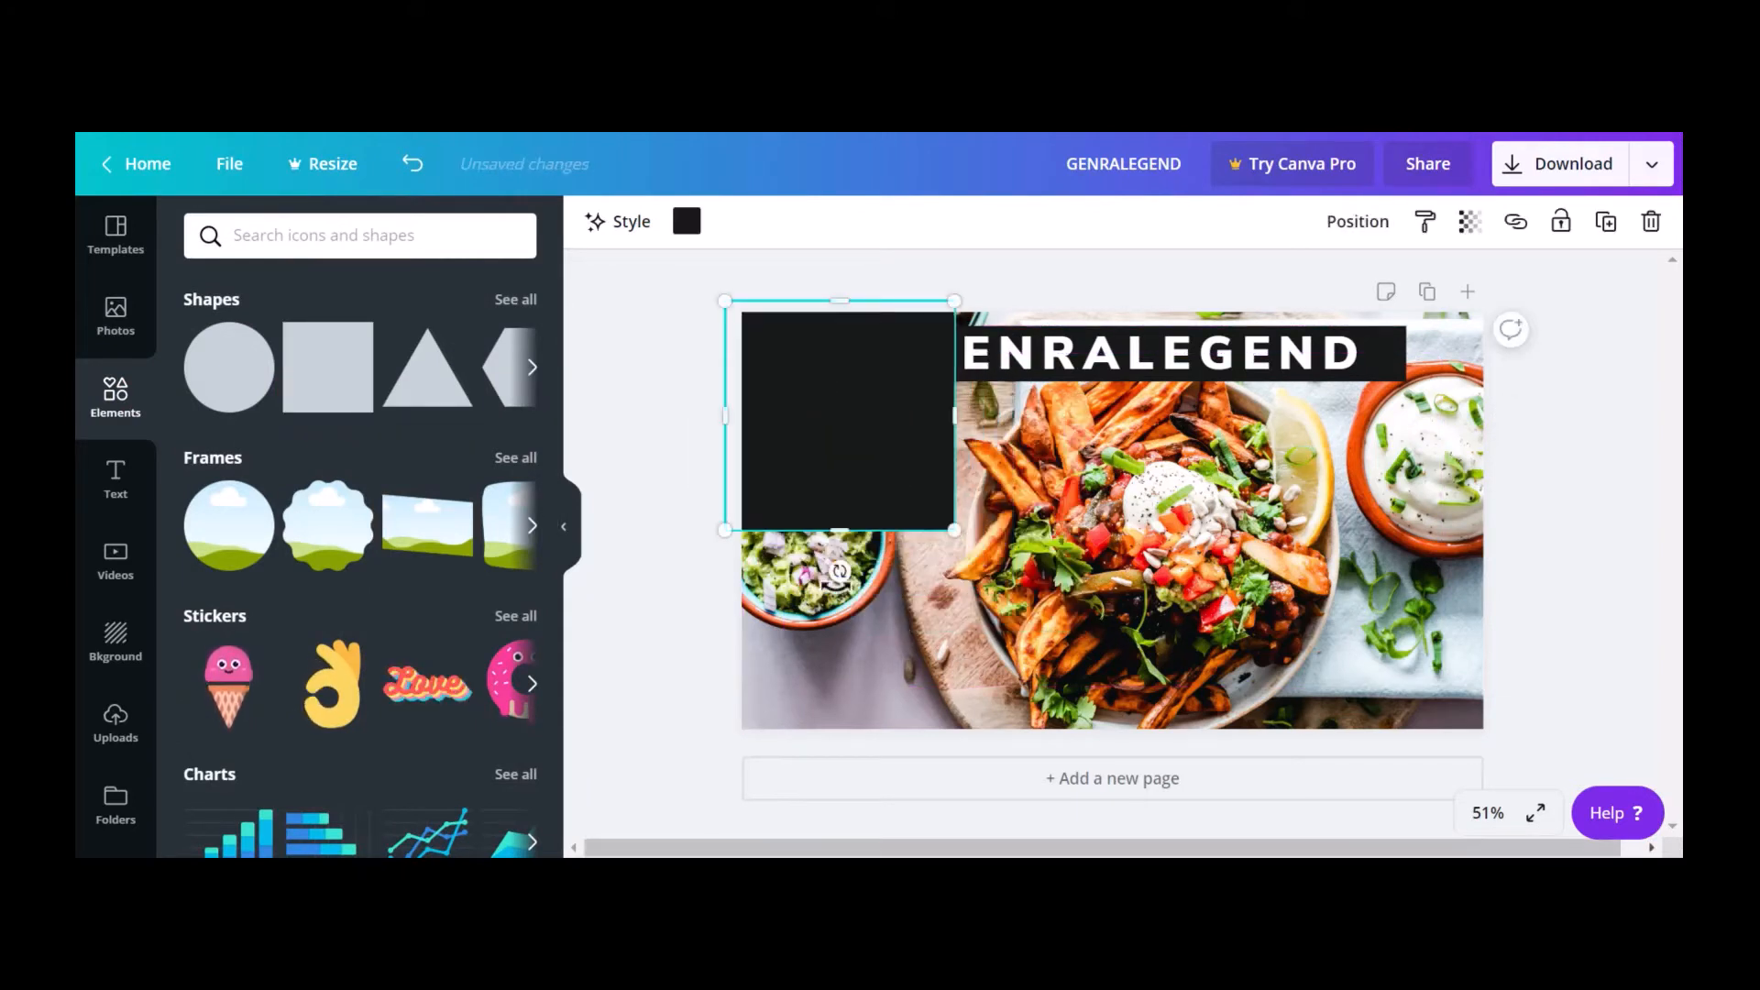
- Rotate and enlarge the square into a slanted panel covering the thumbnail's left side, and shift the title group to the right edge, clear of it
drag(840, 570, 766, 553)
drag(834, 472, 803, 449)
drag(855, 543, 1018, 786)
click(885, 524)
drag(885, 525, 786, 421)
drag(806, 667, 865, 813)
drag(837, 556, 734, 515)
click(1289, 356)
drag(1288, 355, 1375, 419)
- Fill the slanted panel on the left of the thumbnail with white
click(844, 409)
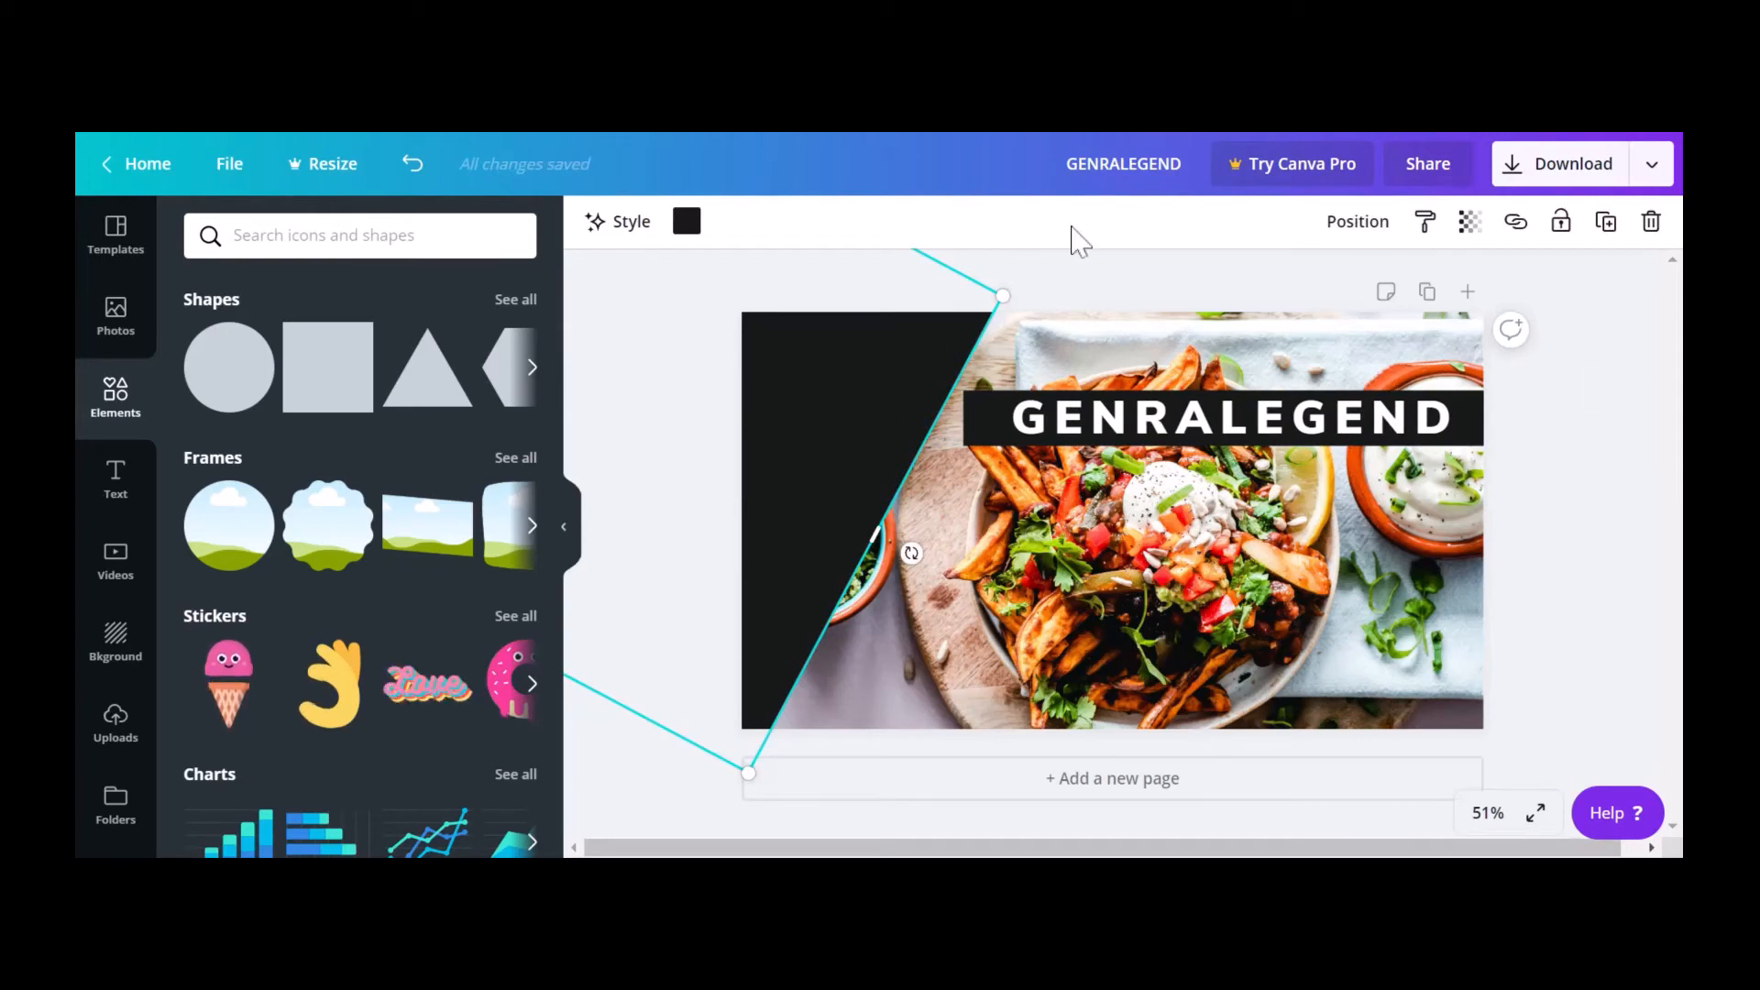
click(687, 220)
click(269, 448)
click(872, 382)
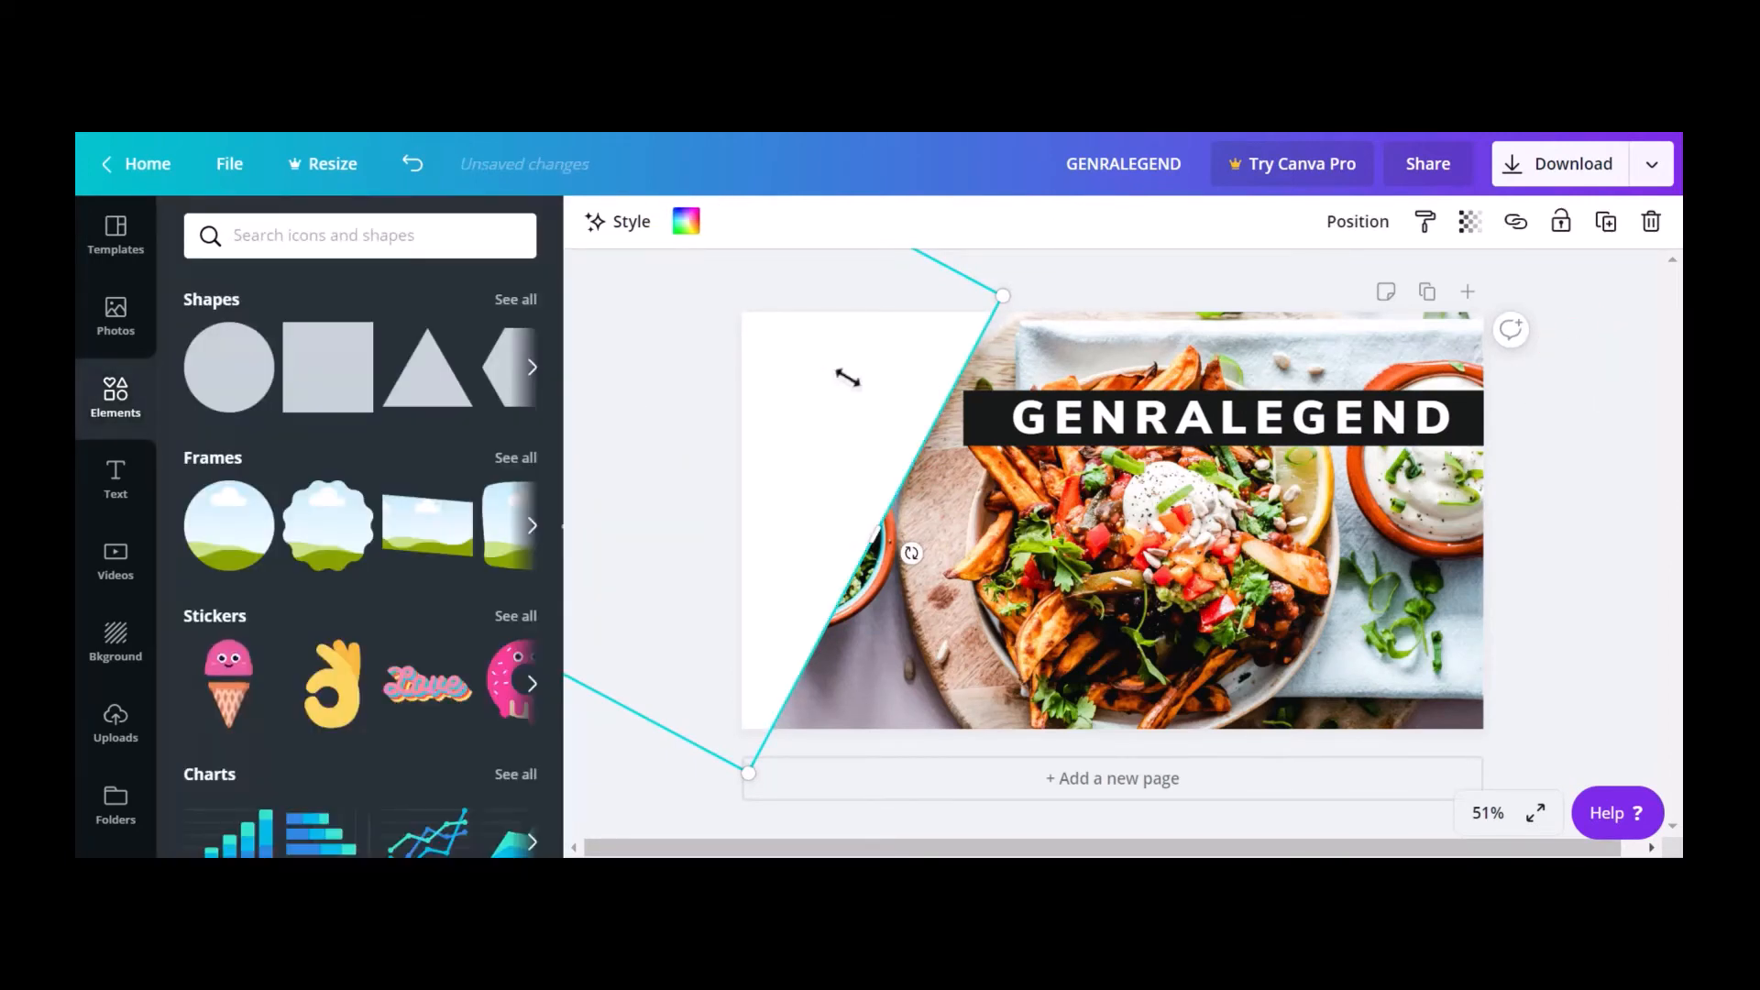
click(841, 377)
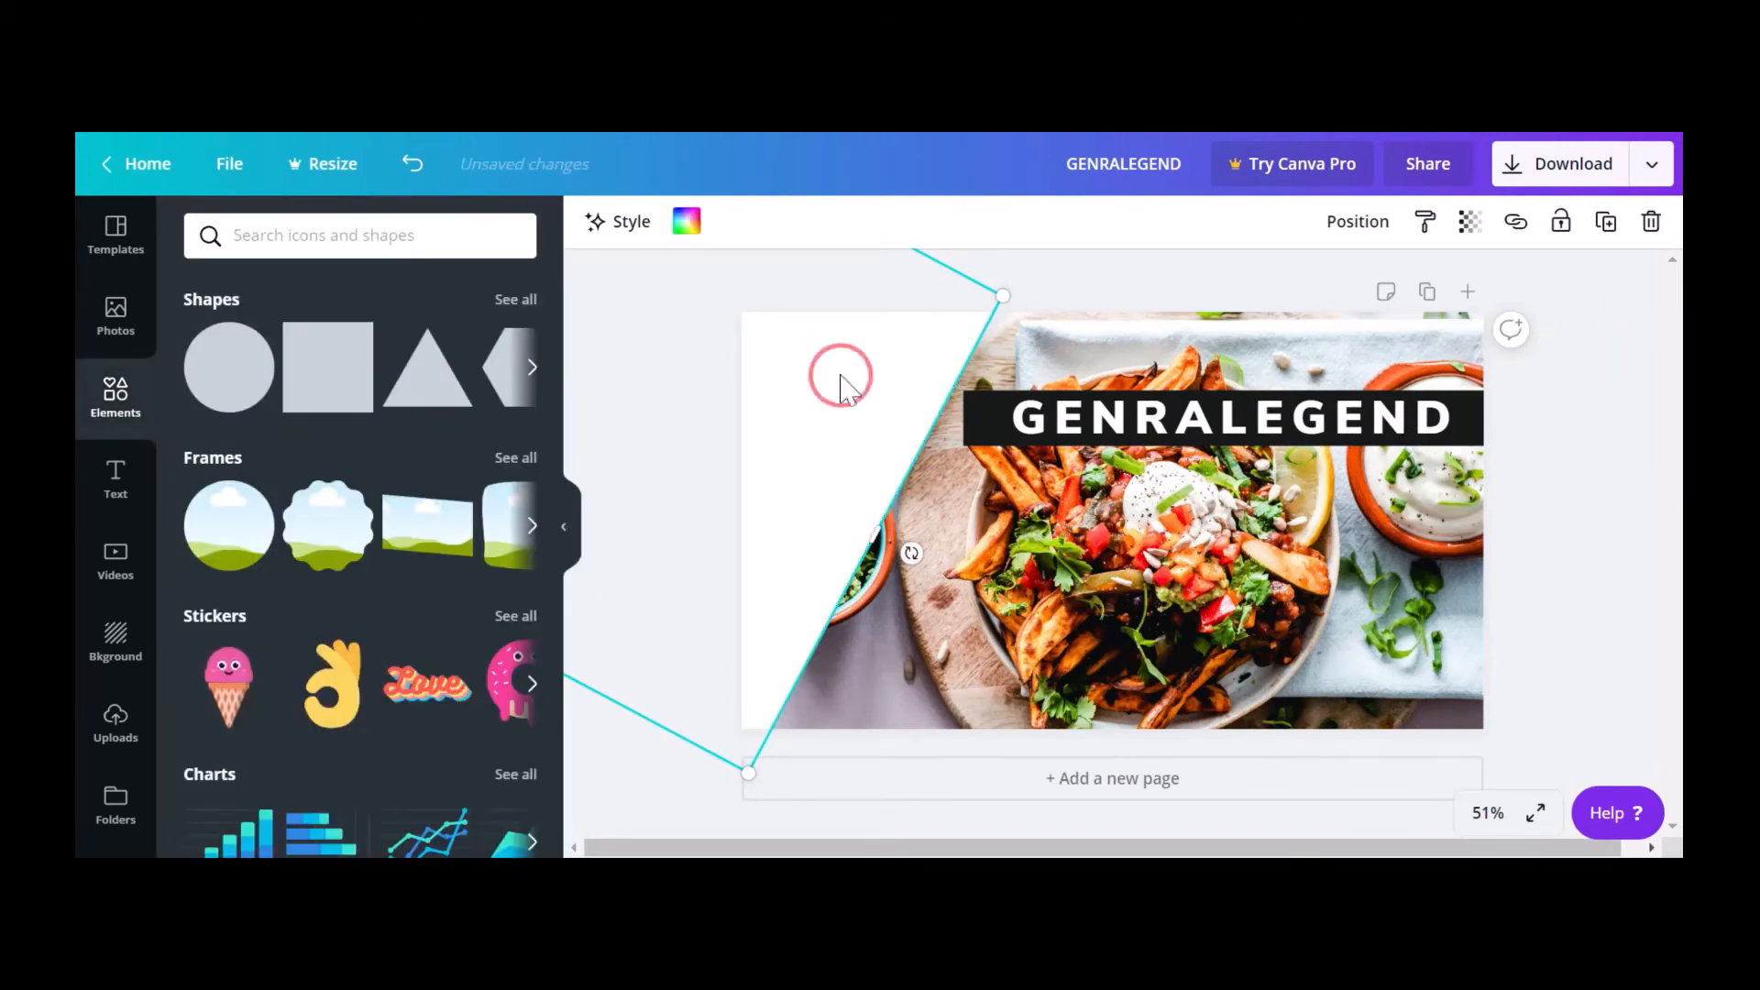
- Set the white slanted panel's transparency to 49 and deselect it
click(1471, 223)
drag(1409, 288, 1334, 290)
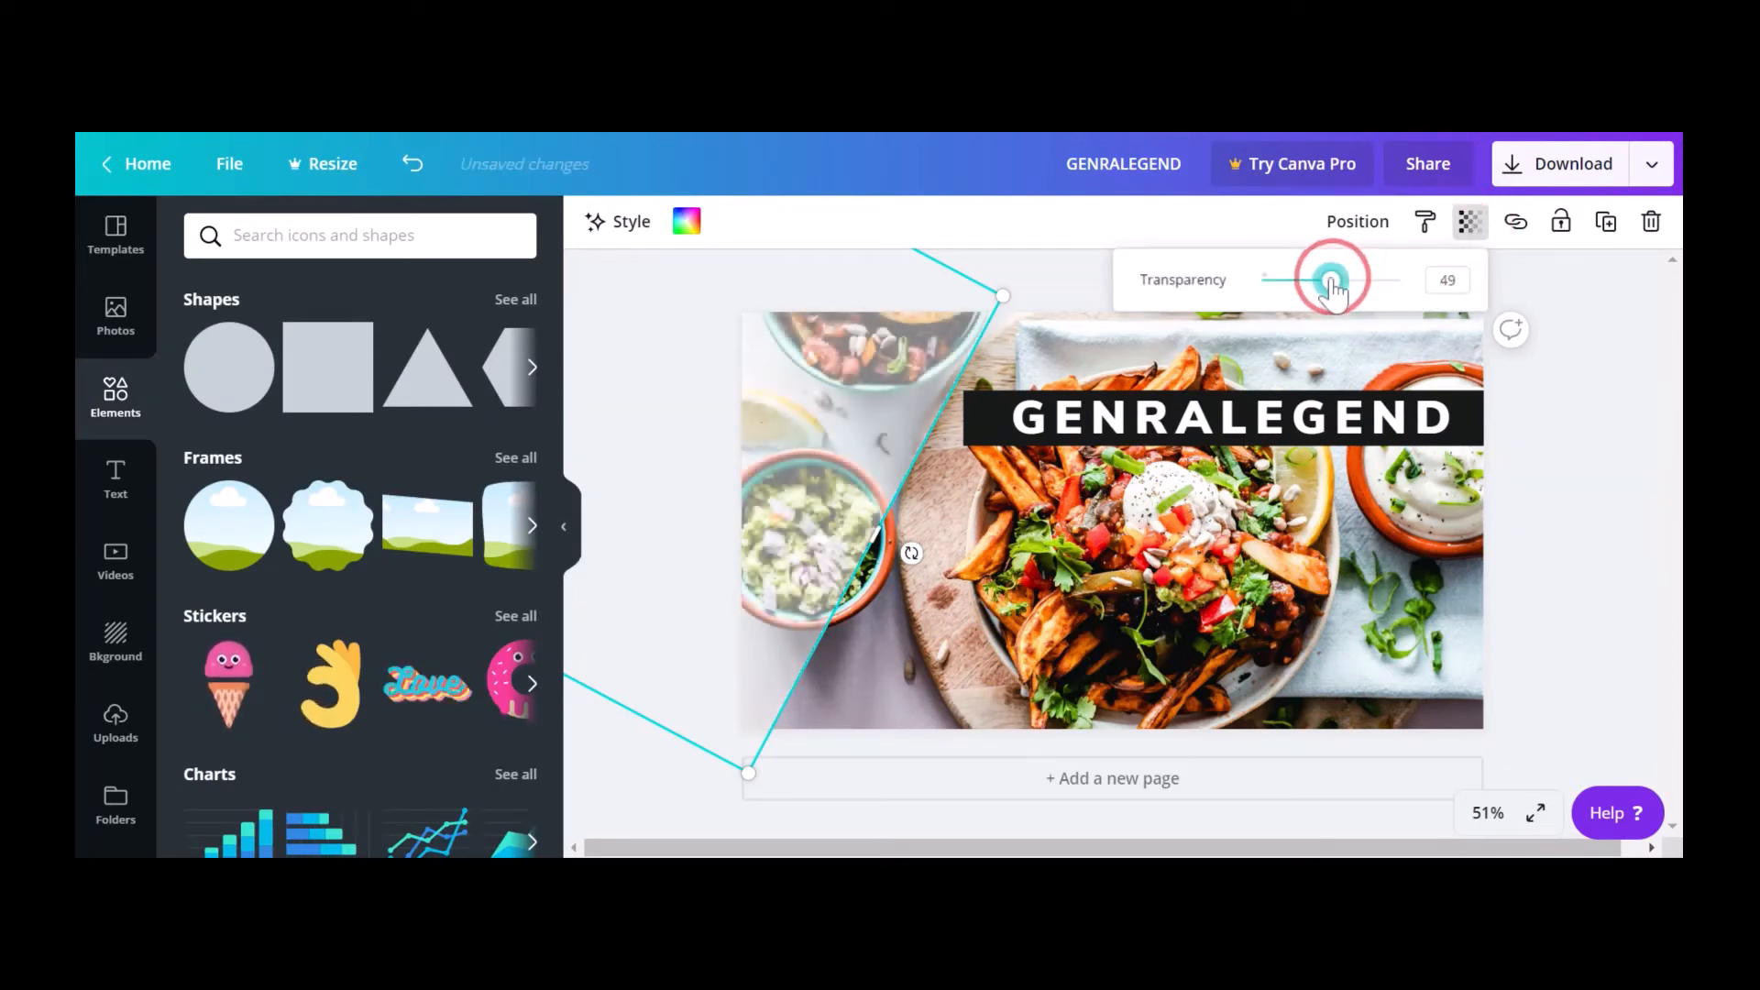
click(1625, 519)
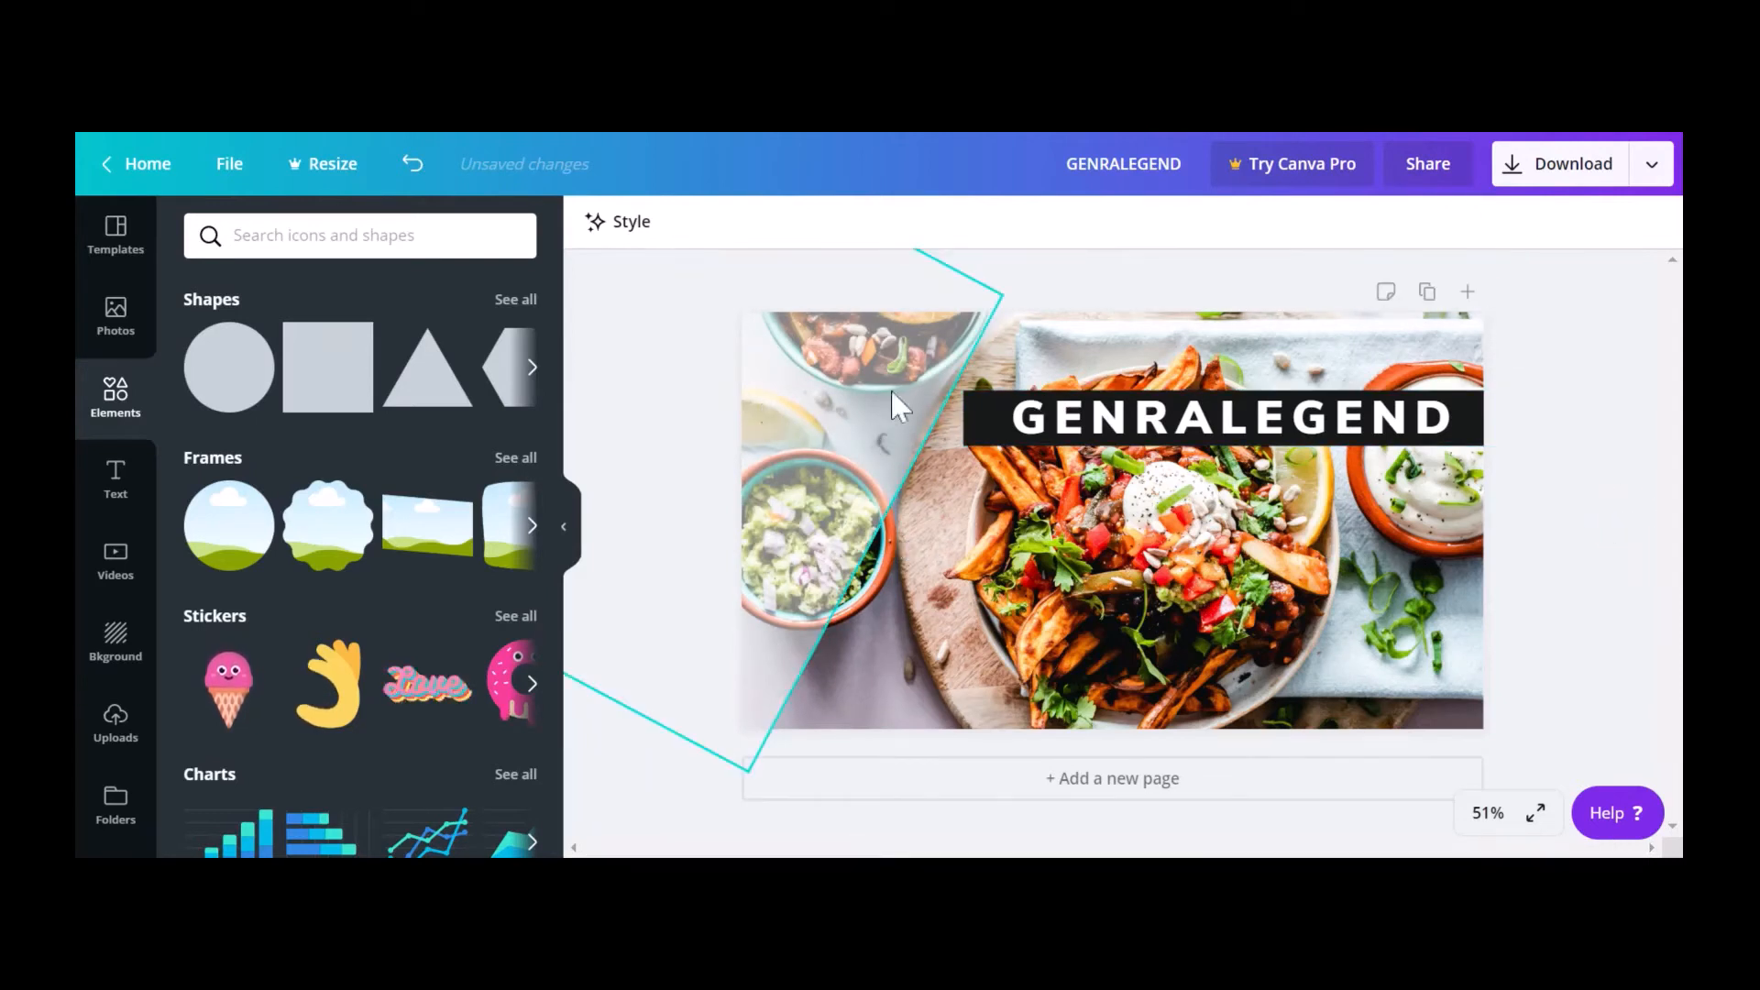
click(836, 426)
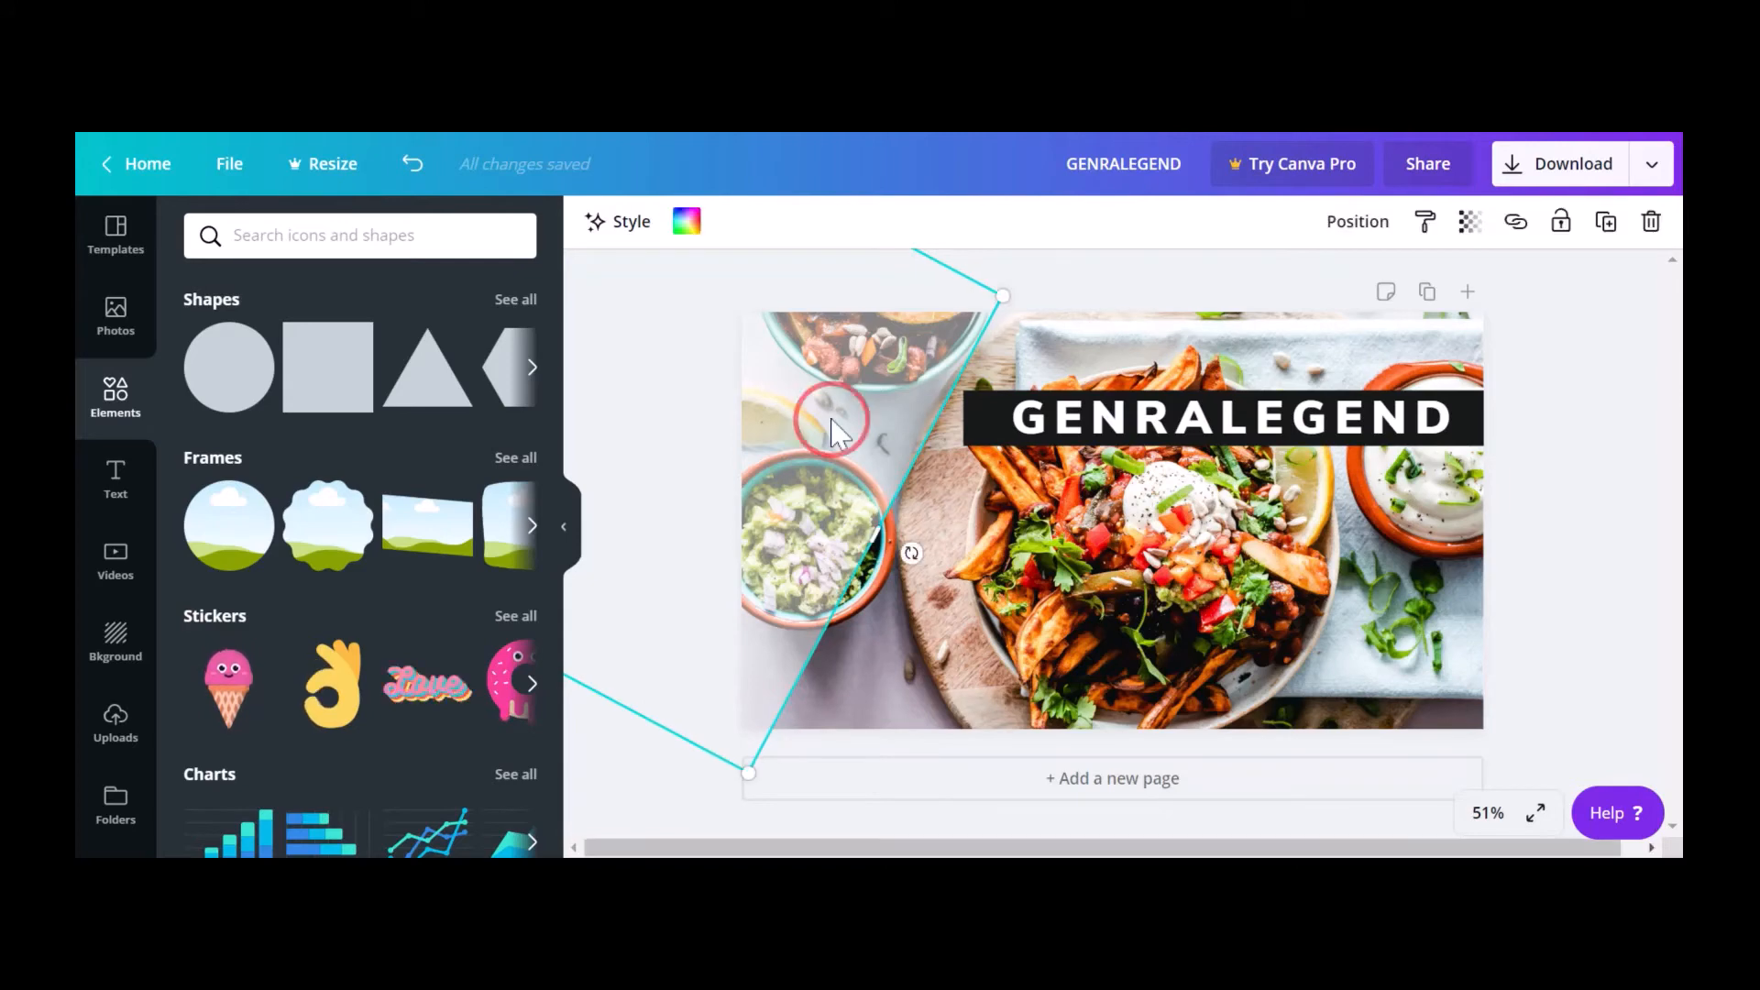
click(1568, 521)
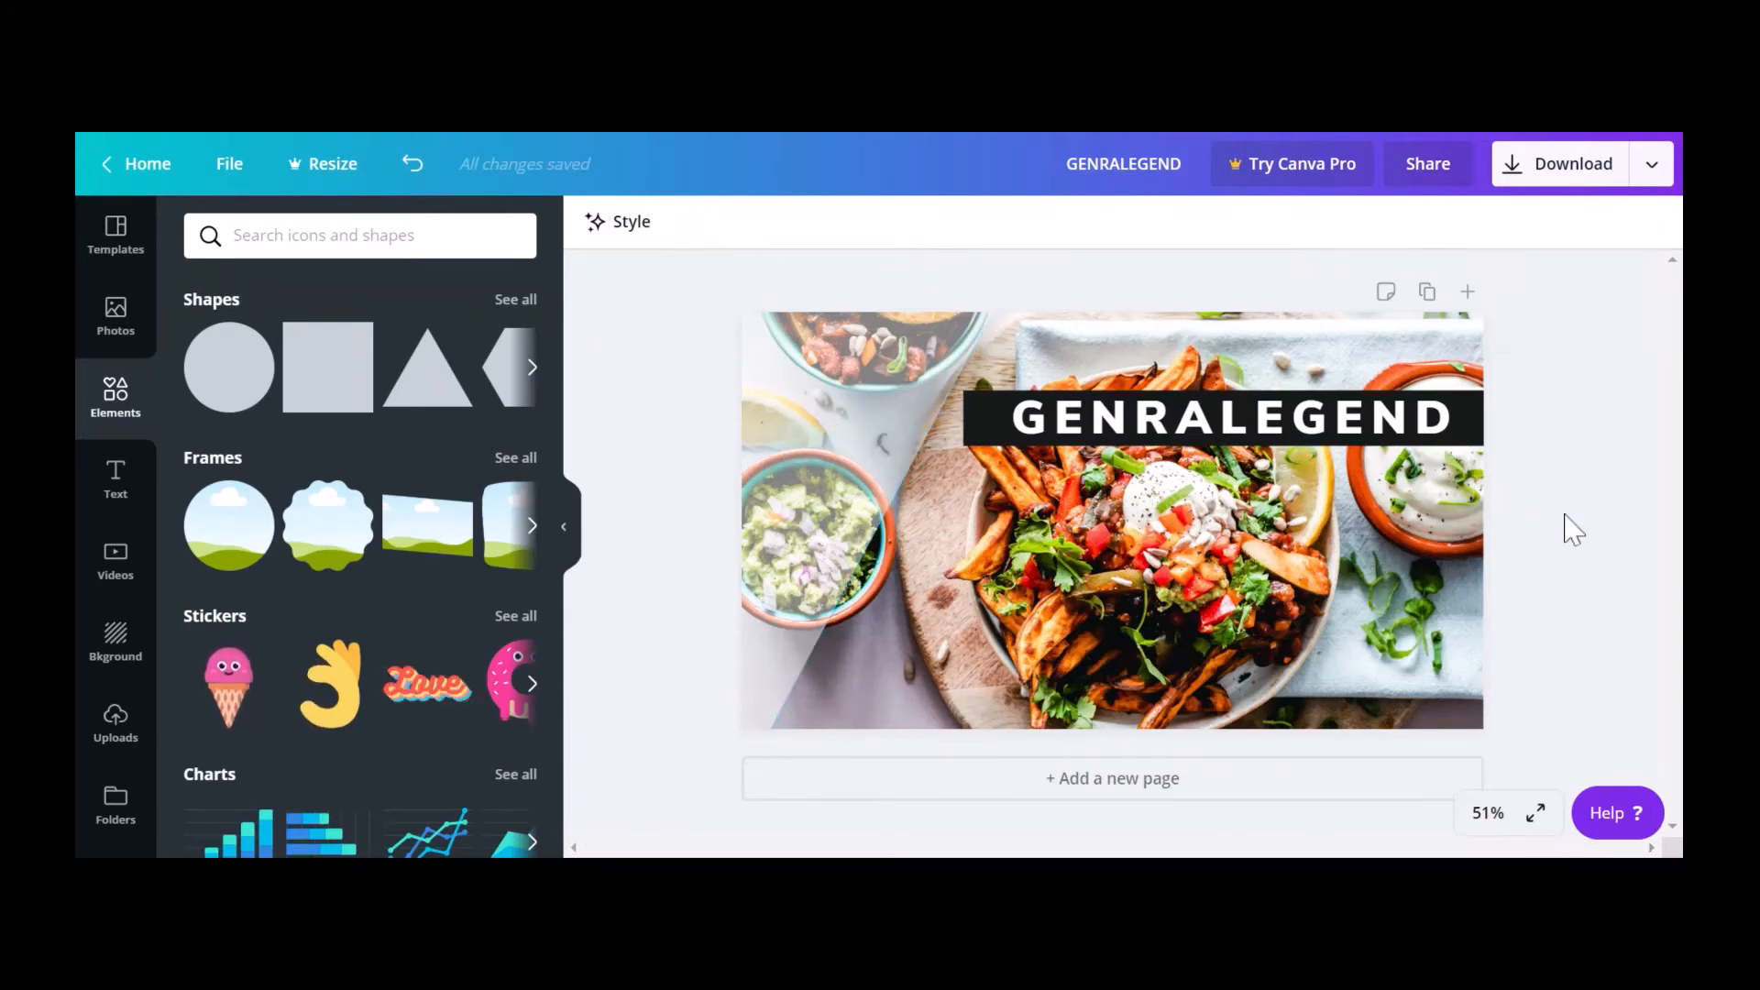
- Place a copy of the translucent white panel over the lower-right corner so only its slanted edge cuts across the photo
click(904, 413)
drag(904, 412, 1356, 514)
scroll(1108, 406, down, 2)
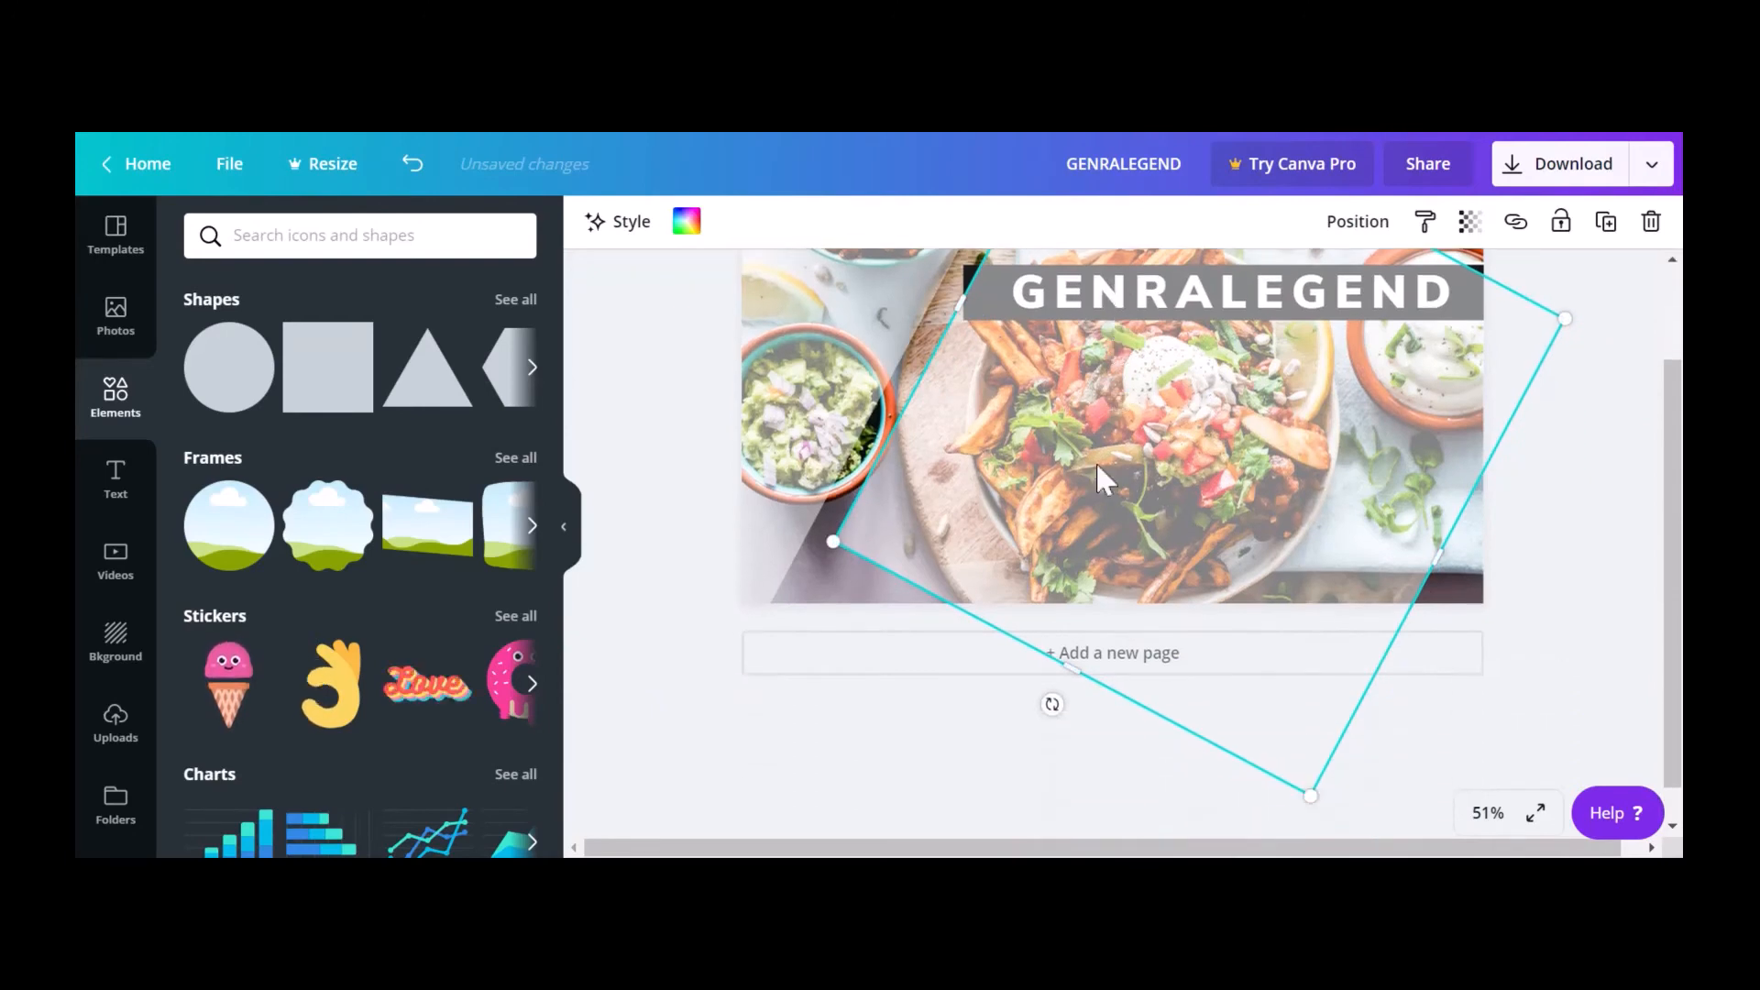
scroll(1219, 431, up, 2)
drag(1311, 796, 1559, 707)
click(1566, 520)
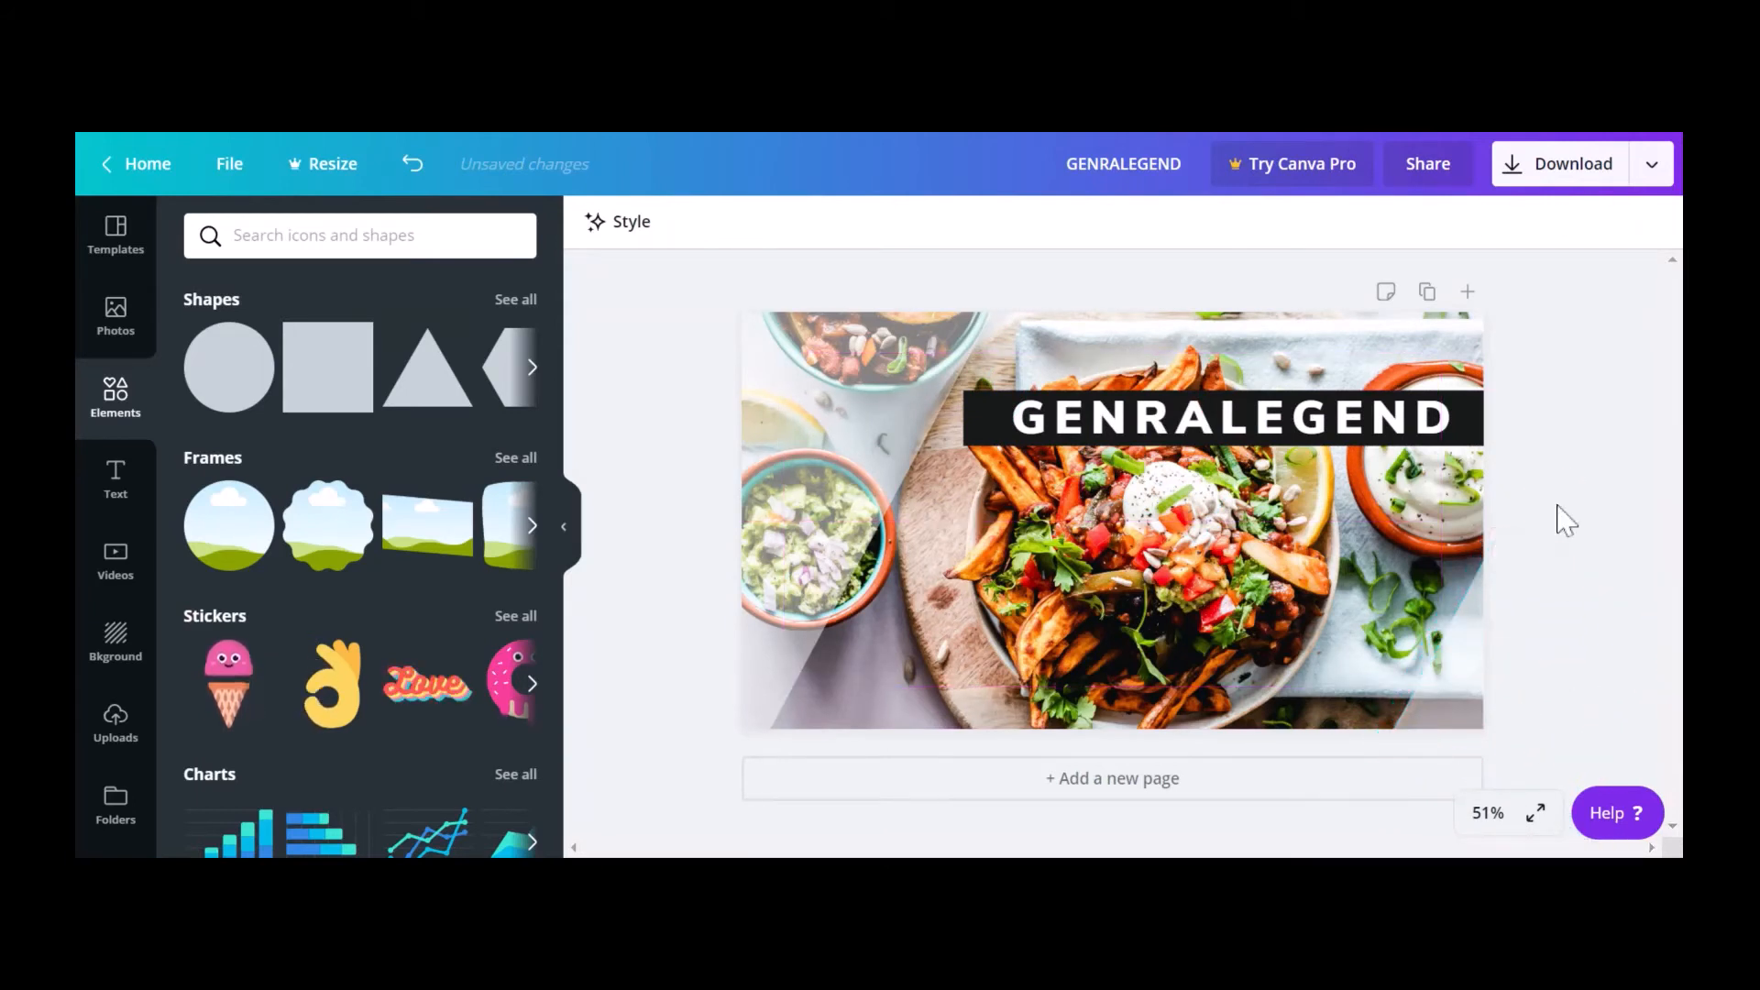
- Move the grouped title bar down to the middle of the thumbnail, slightly right of centre
drag(1192, 431, 1121, 543)
click(1544, 472)
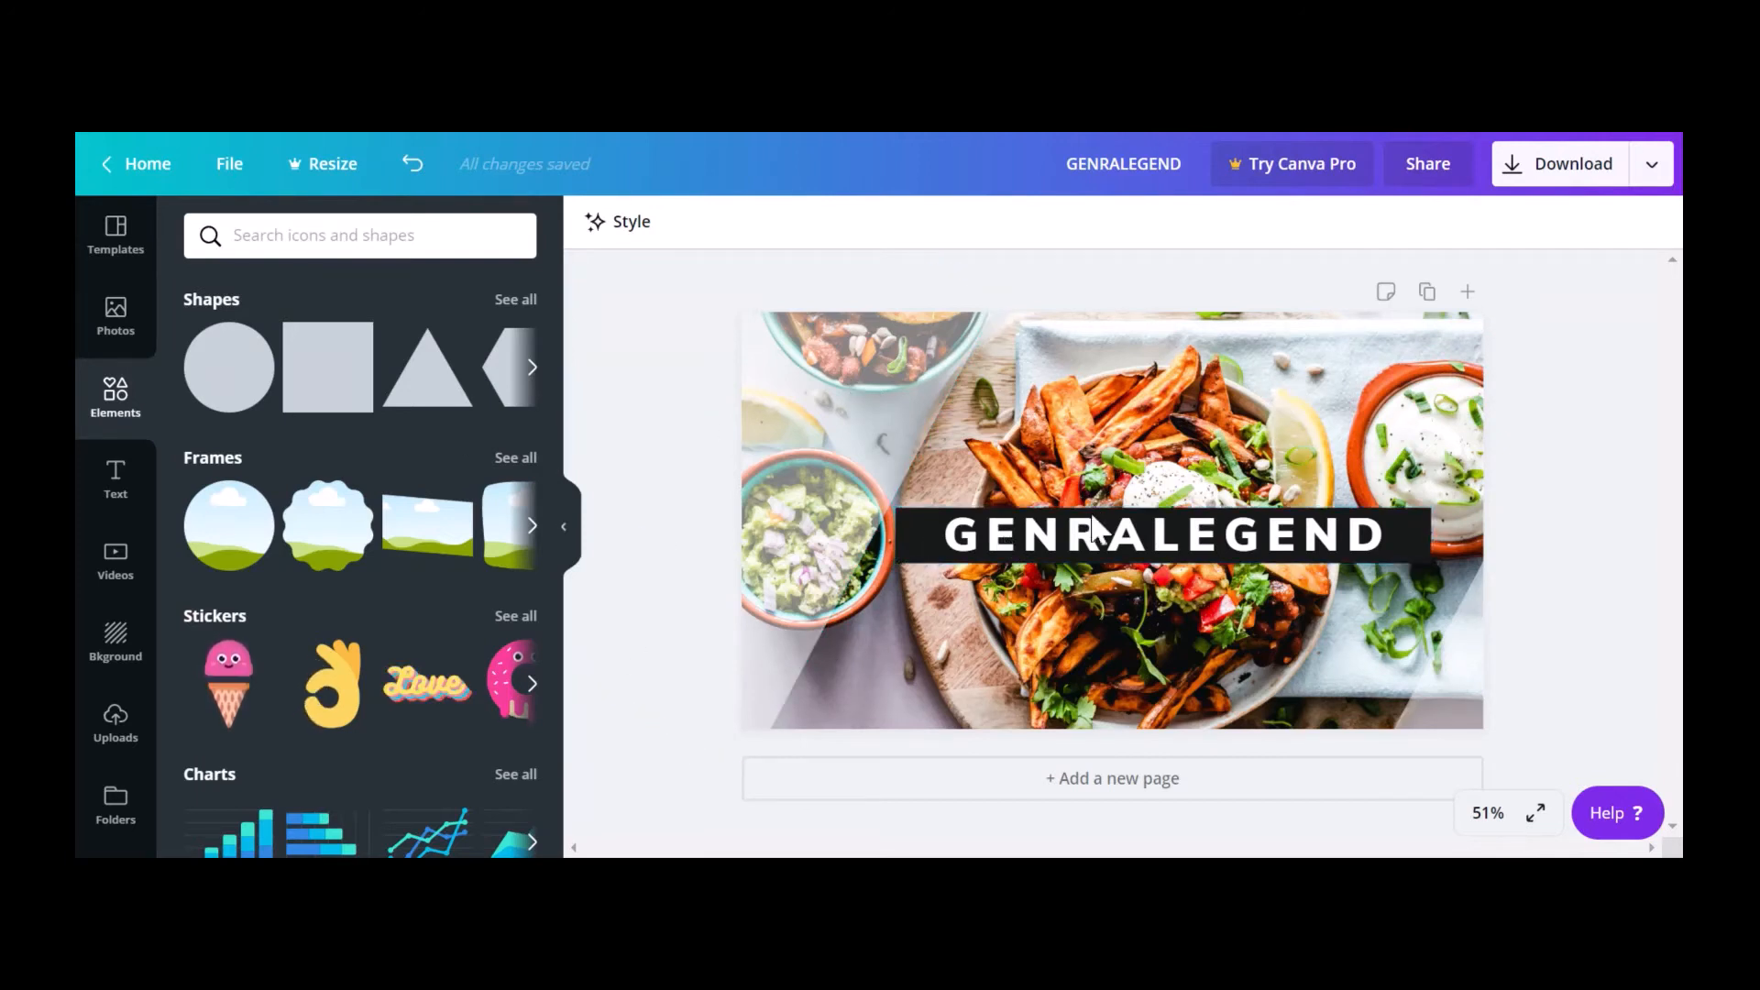
mouse_move(972, 530)
mouse_down()
mouse_move(1042, 492)
mouse_move(954, 527)
mouse_move(996, 515)
mouse_up()
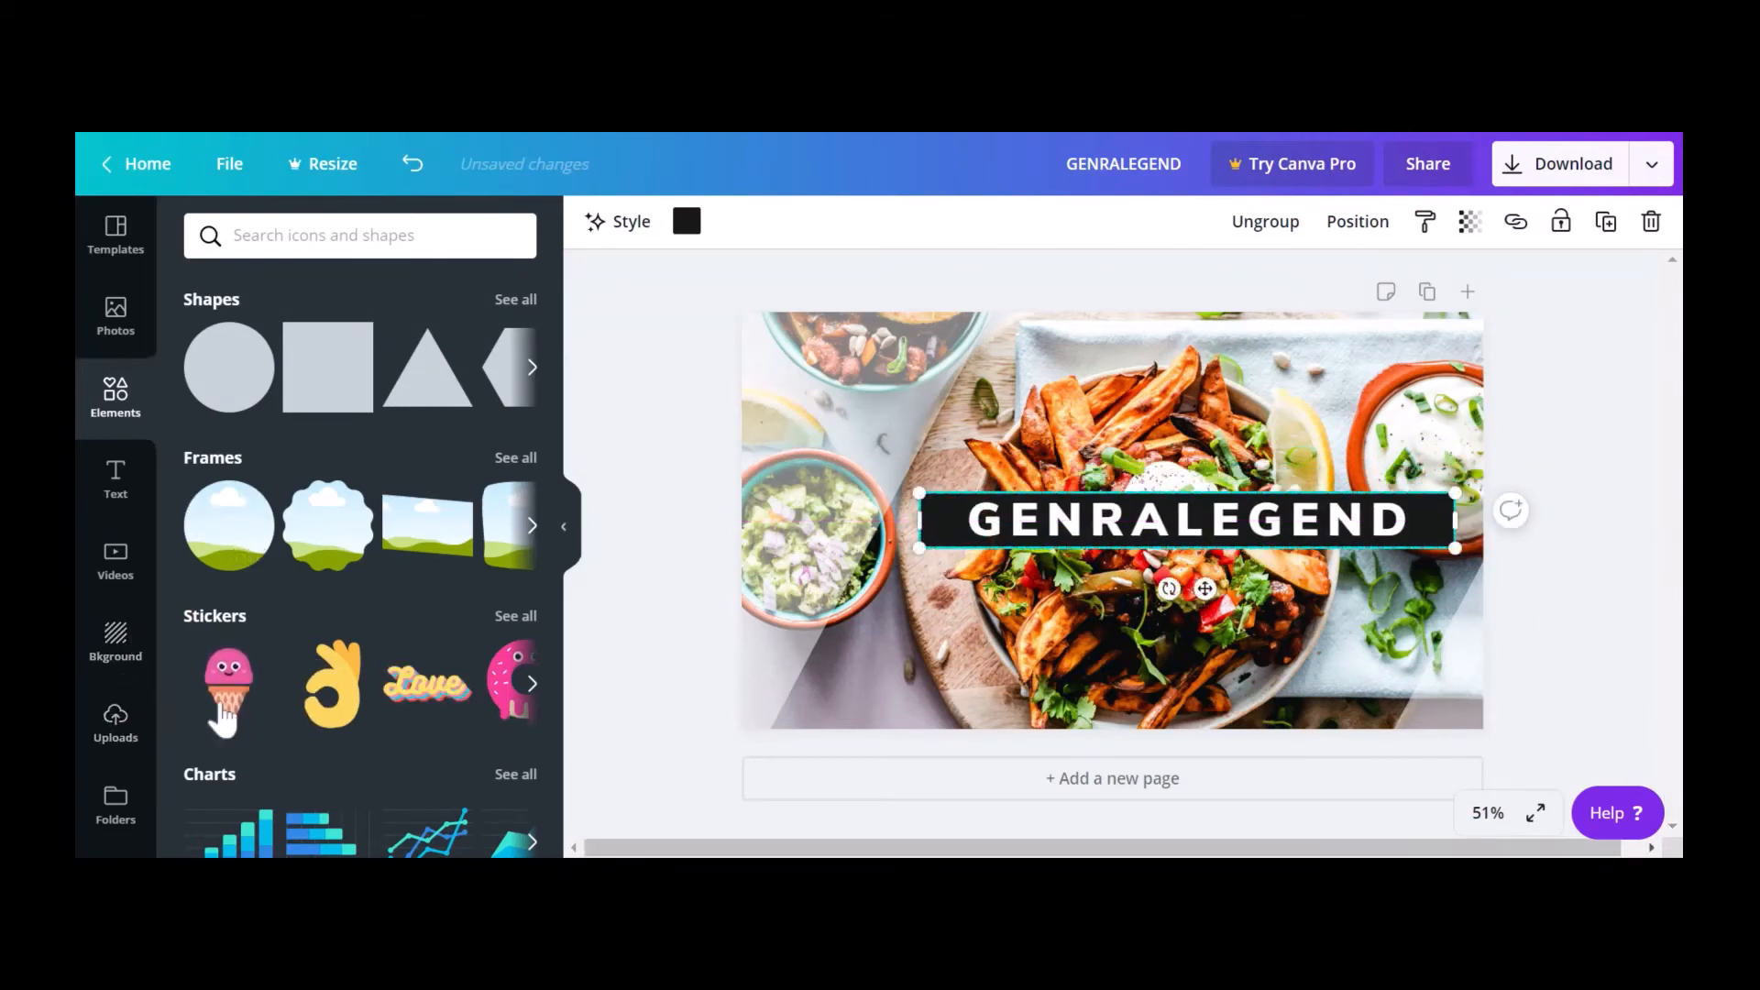
- Add the uploaded LEGO ninja photo to the thumbnail and scale it down to about half the page width
click(114, 720)
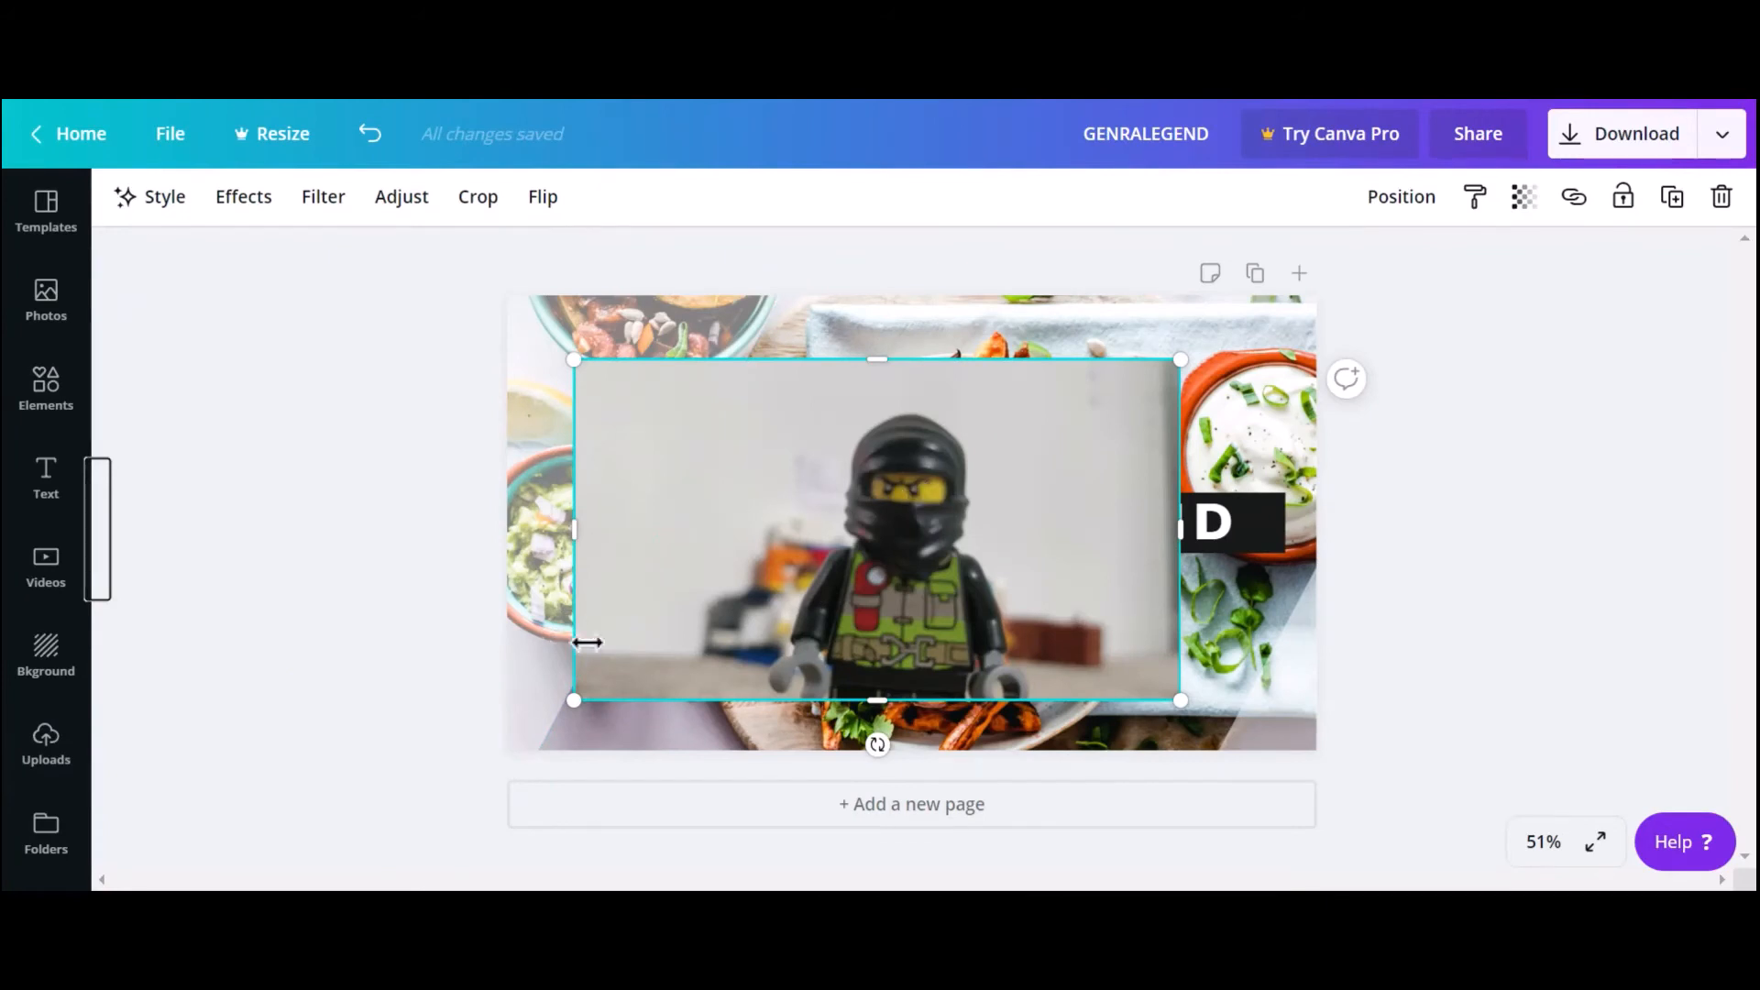
drag(664, 581, 892, 471)
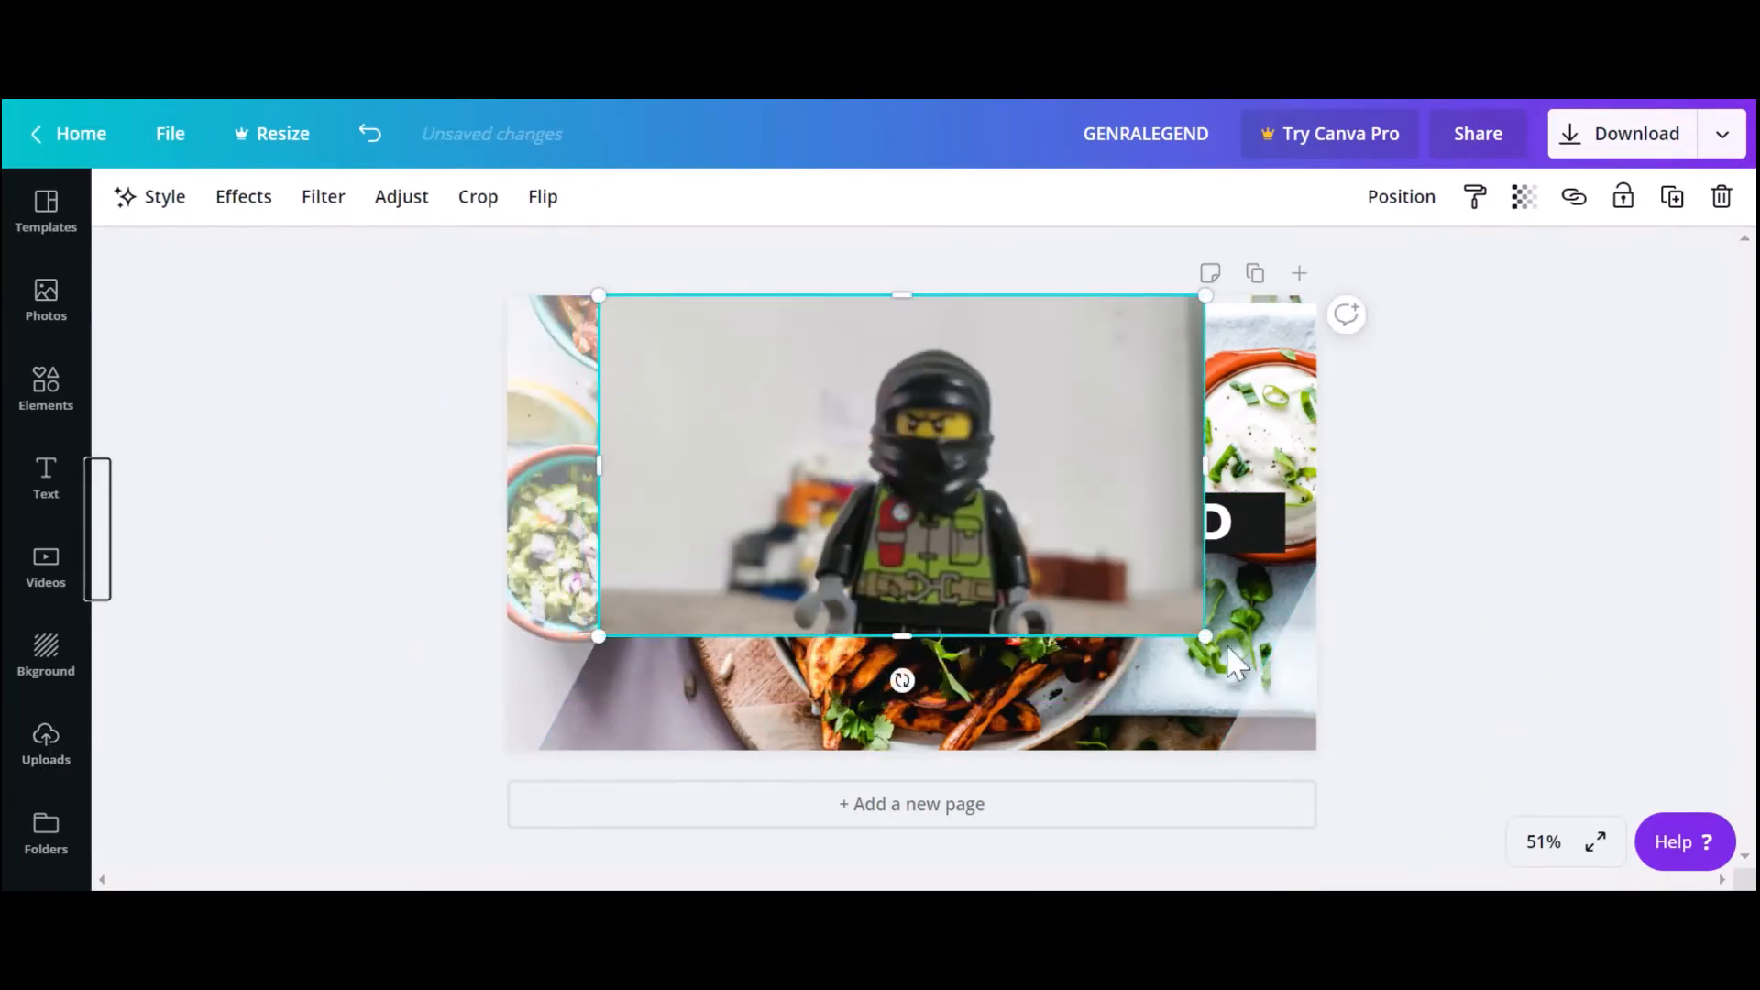
drag(1201, 639, 901, 465)
click(769, 343)
drag(794, 371, 958, 447)
drag(1064, 540, 1178, 603)
- Add a blank second page and move the ninja photo onto it
click(992, 805)
scroll(966, 604, up, 4)
scroll(1005, 721, down, 3)
key(Delete)
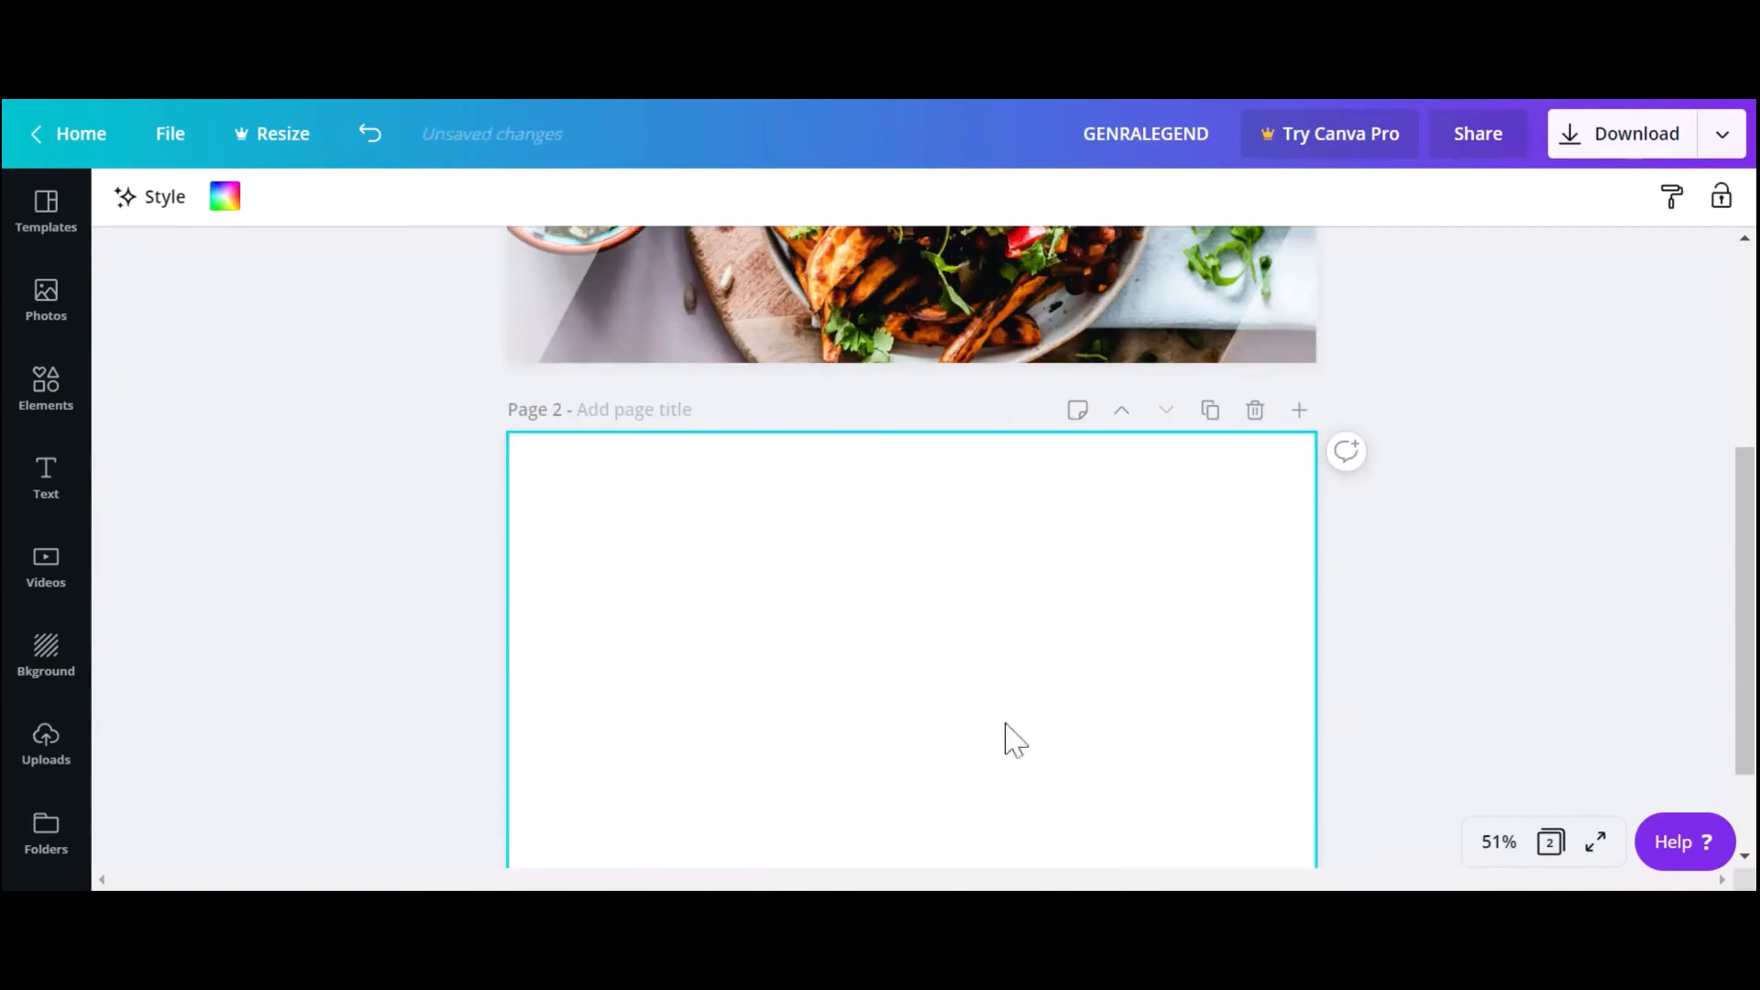
scroll(1029, 712, up, 2)
click(917, 316)
drag(911, 410, 837, 777)
scroll(807, 543, down, 3)
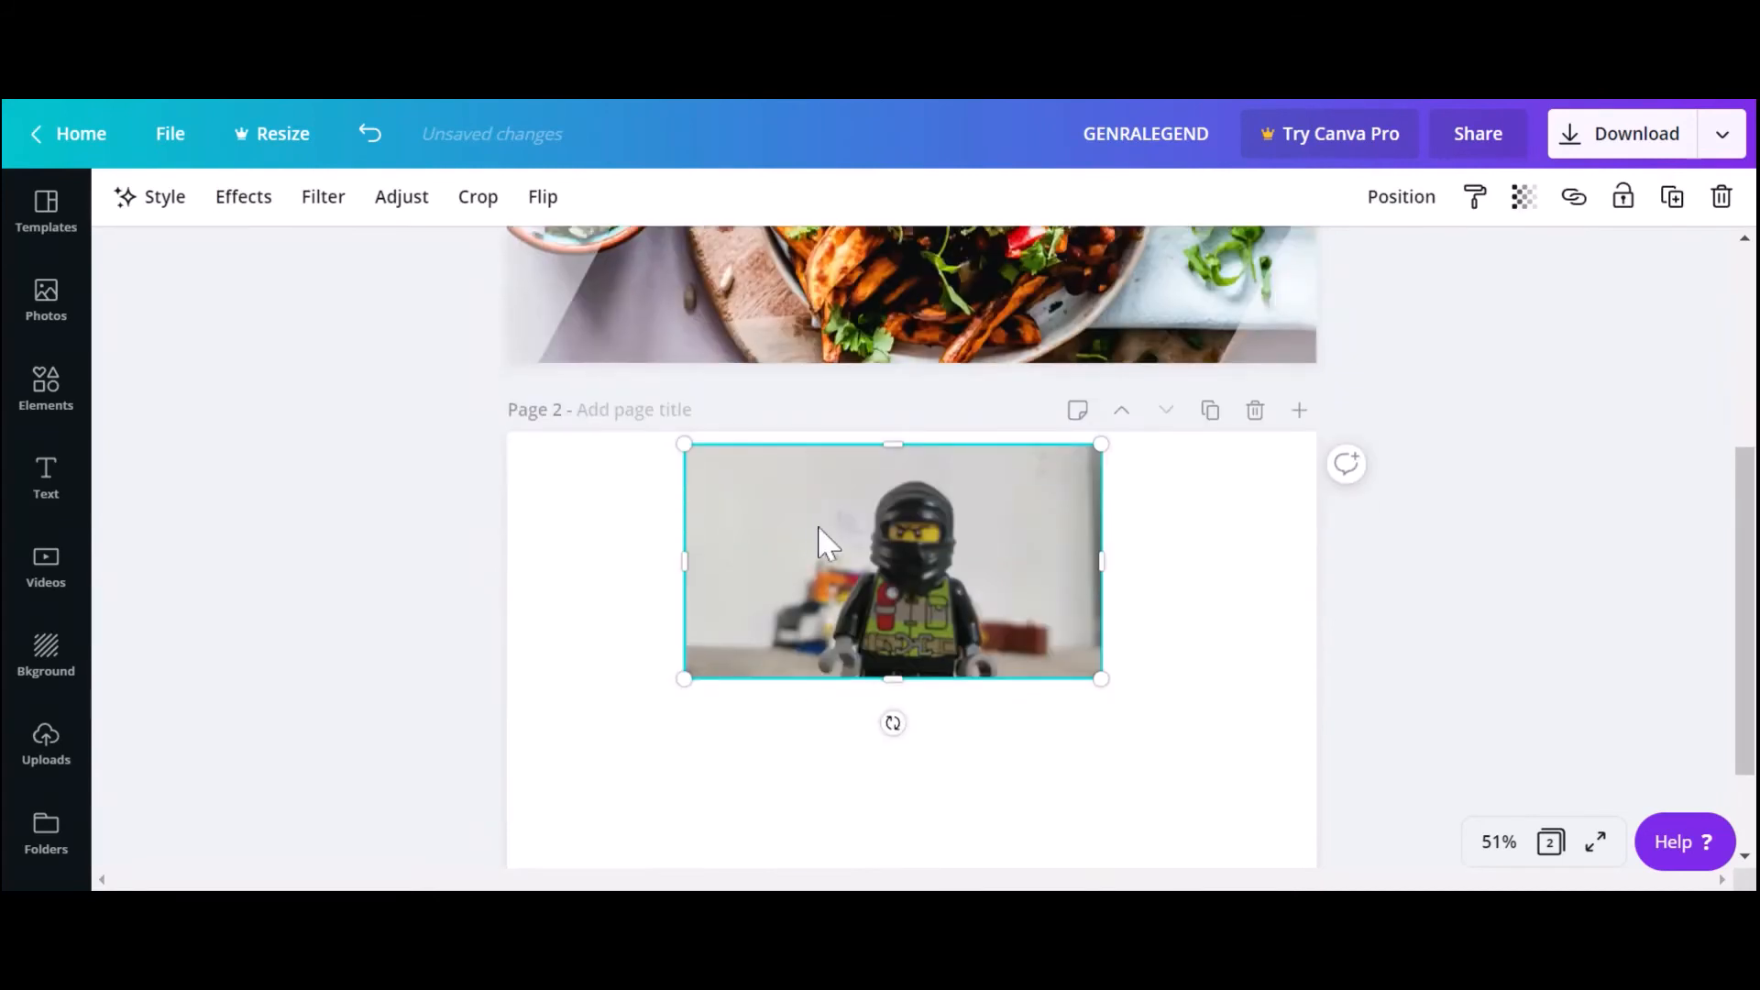
right_click(819, 530)
click(794, 597)
click(800, 587)
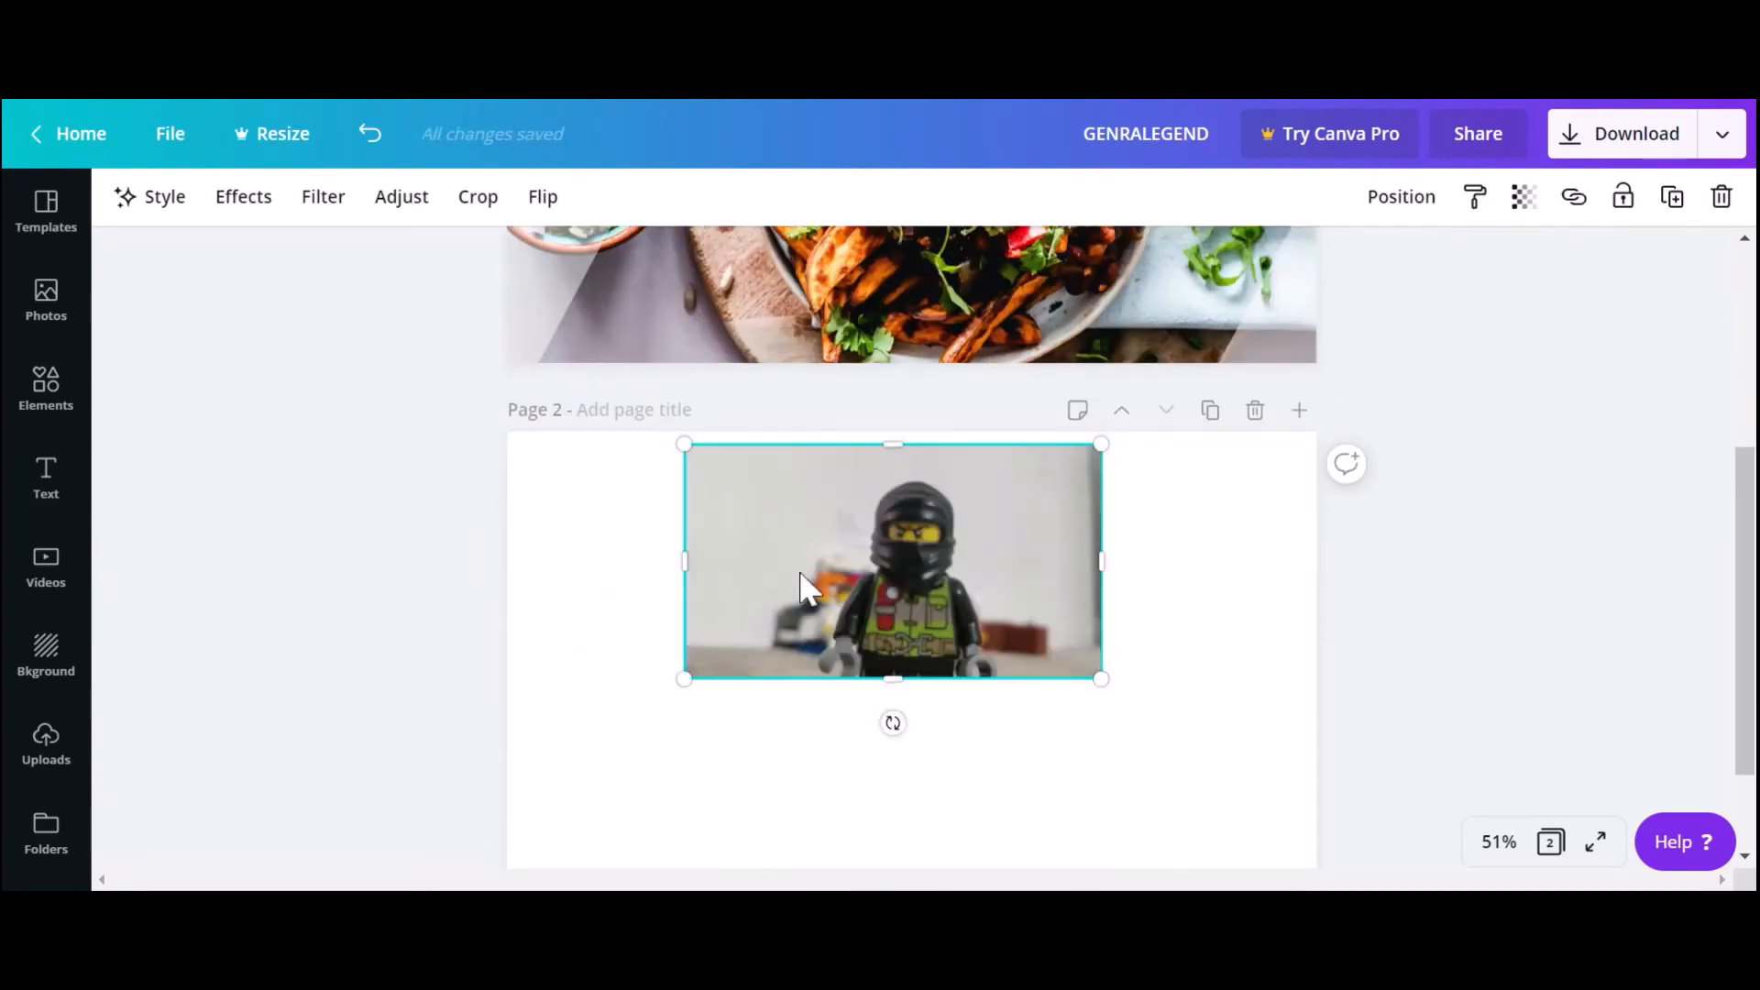
- Adjust the ninja photo to contrast 18 and saturation 42, keeping brightness and tint at 0
click(399, 204)
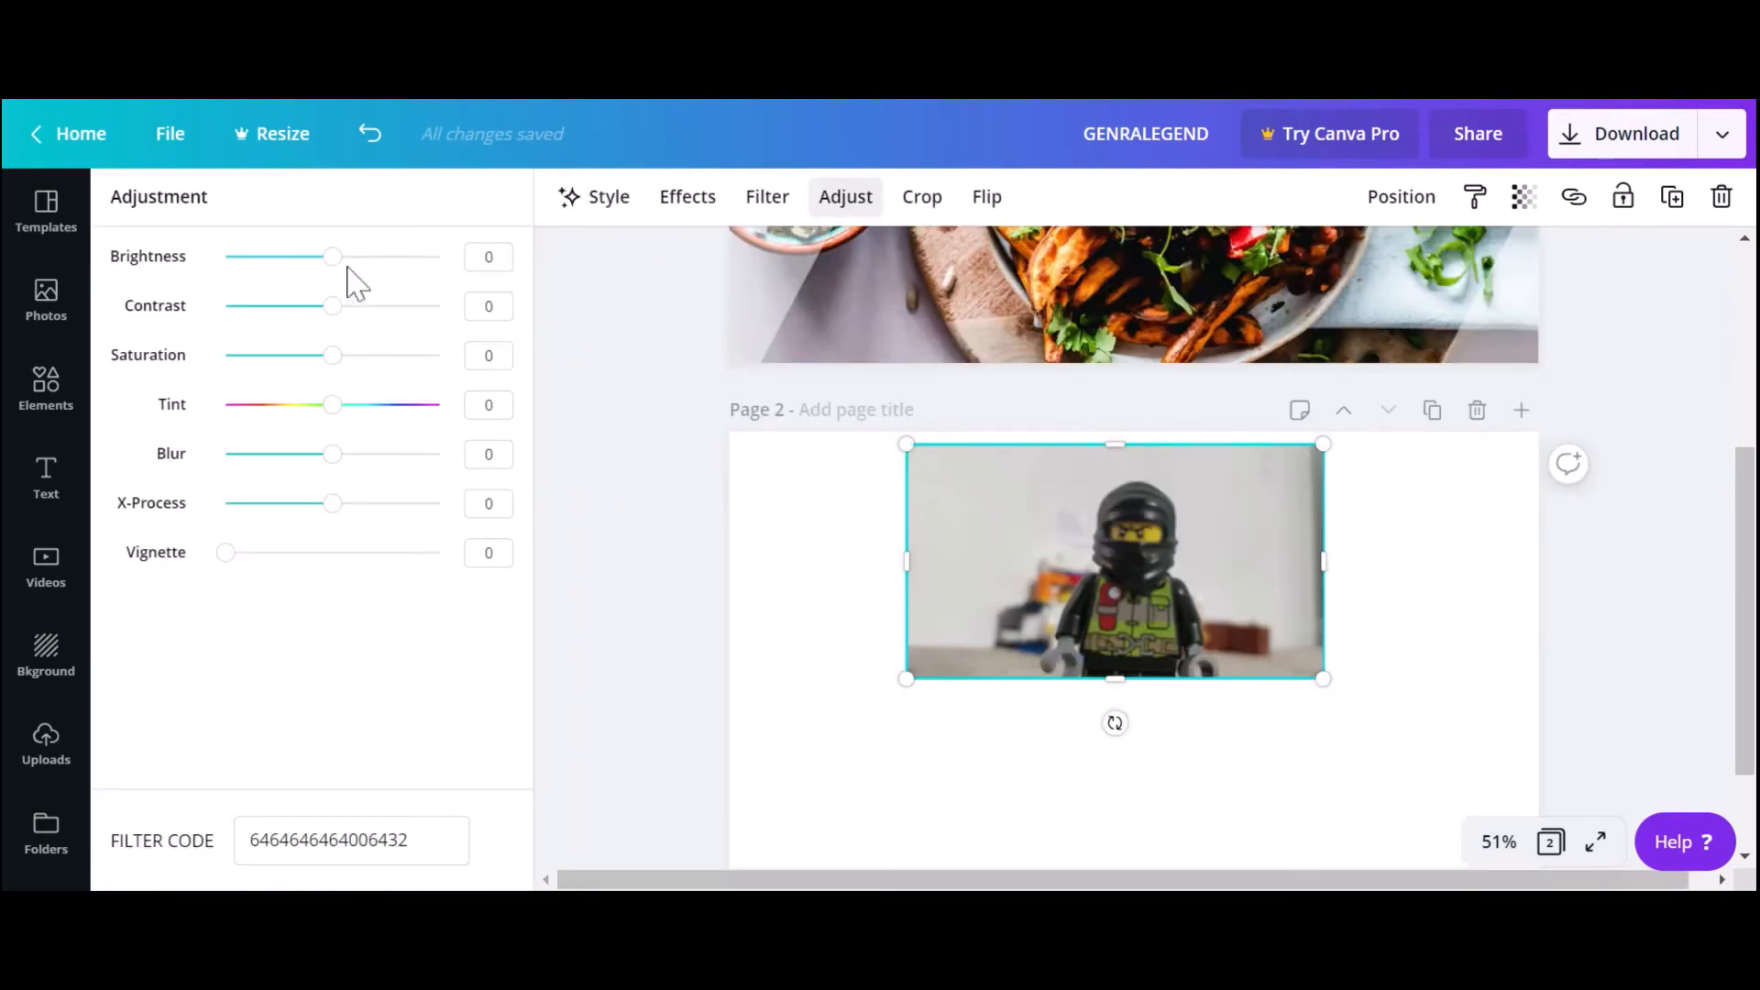
mouse_move(335, 261)
mouse_down()
mouse_move(389, 262)
mouse_move(336, 263)
mouse_up()
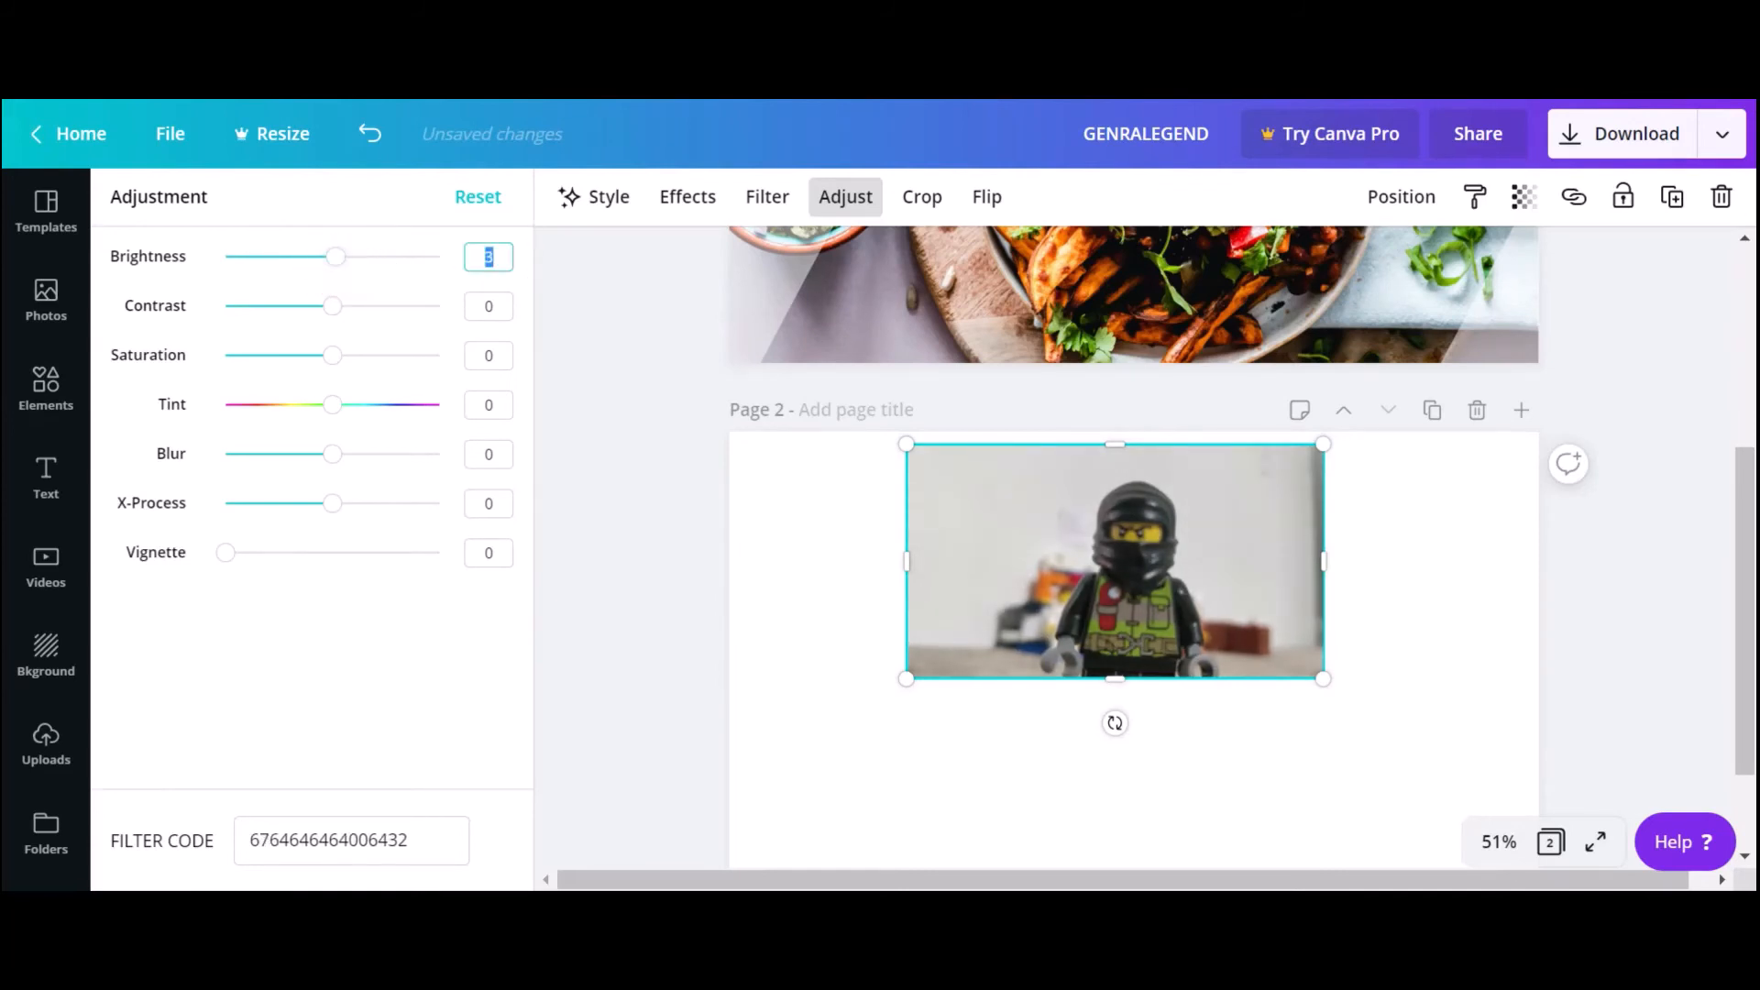
mouse_move(336, 309)
mouse_down()
mouse_move(461, 328)
mouse_move(179, 315)
mouse_move(369, 321)
mouse_move(358, 332)
mouse_up()
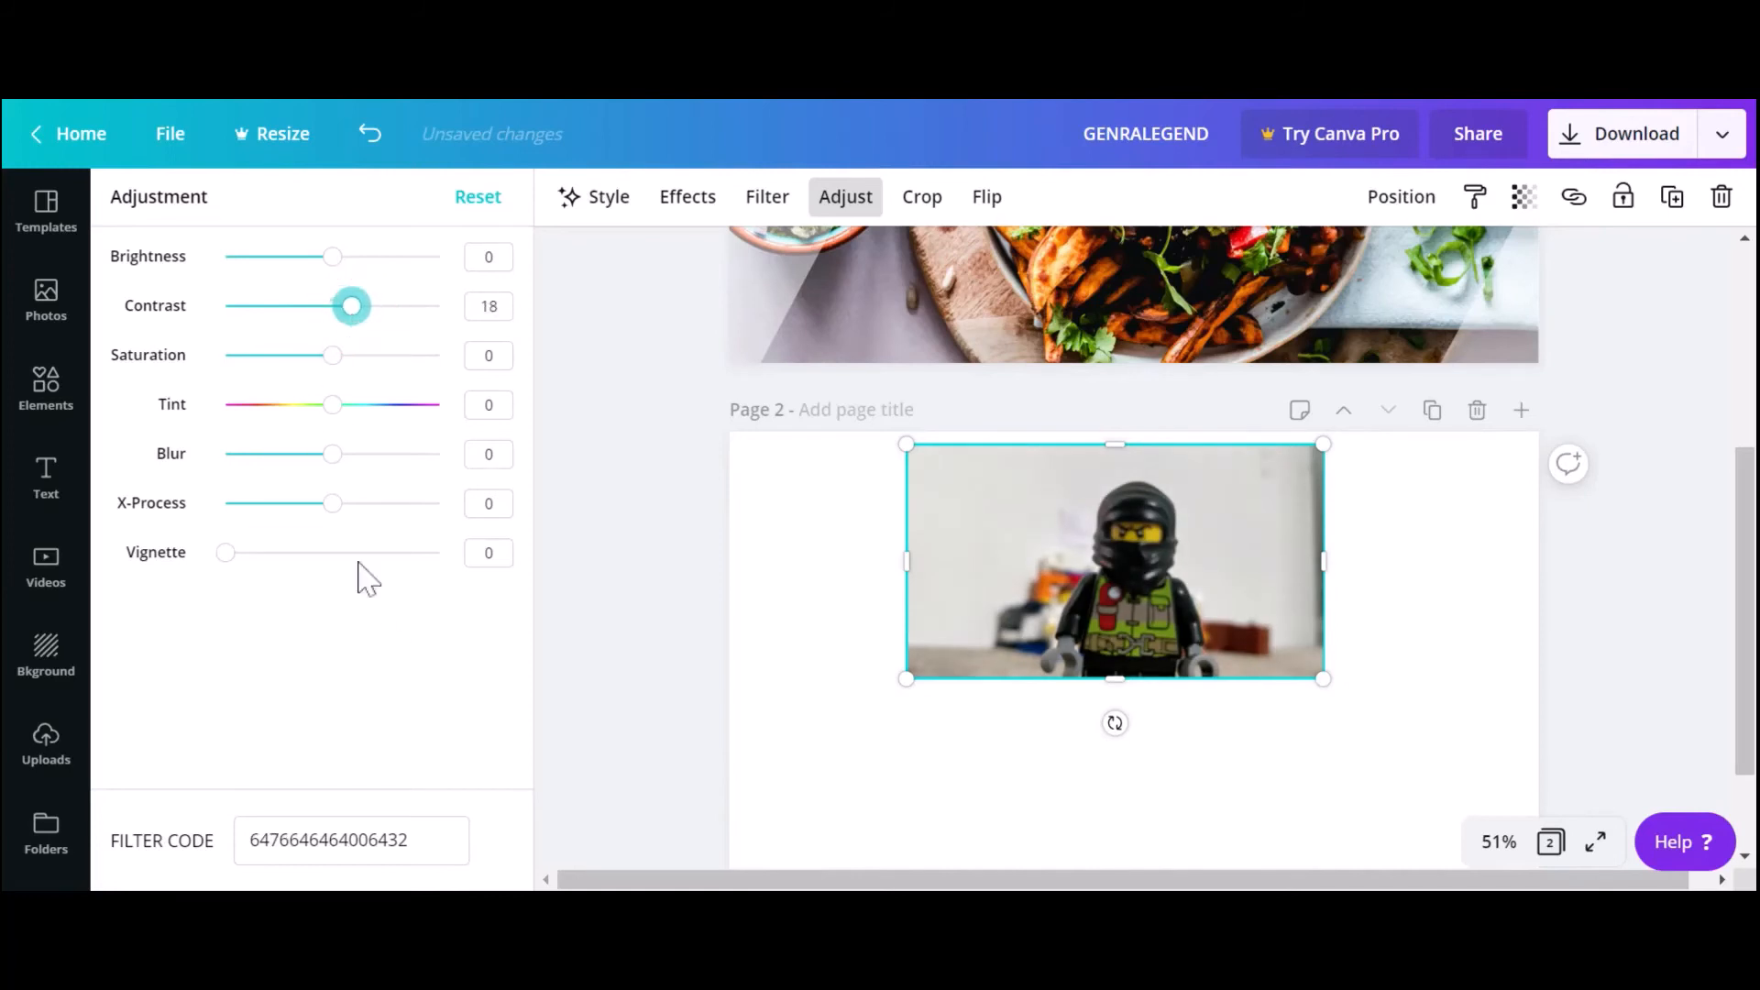
drag(342, 363, 309, 406)
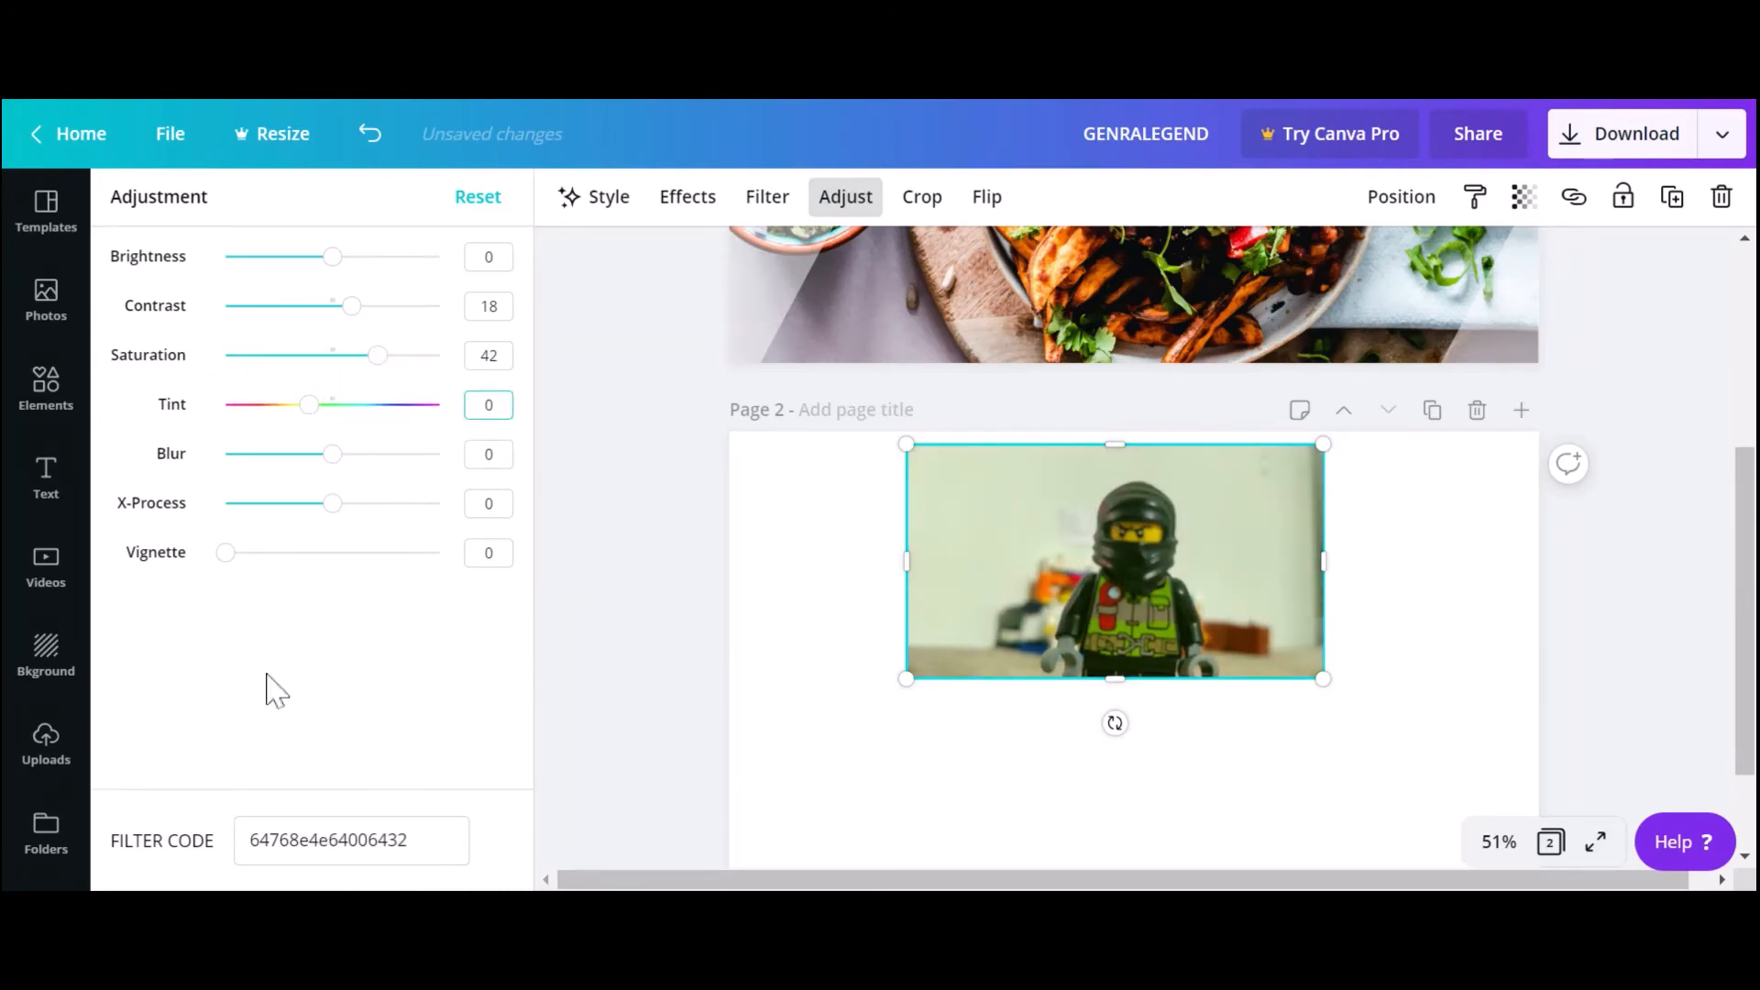
click(415, 689)
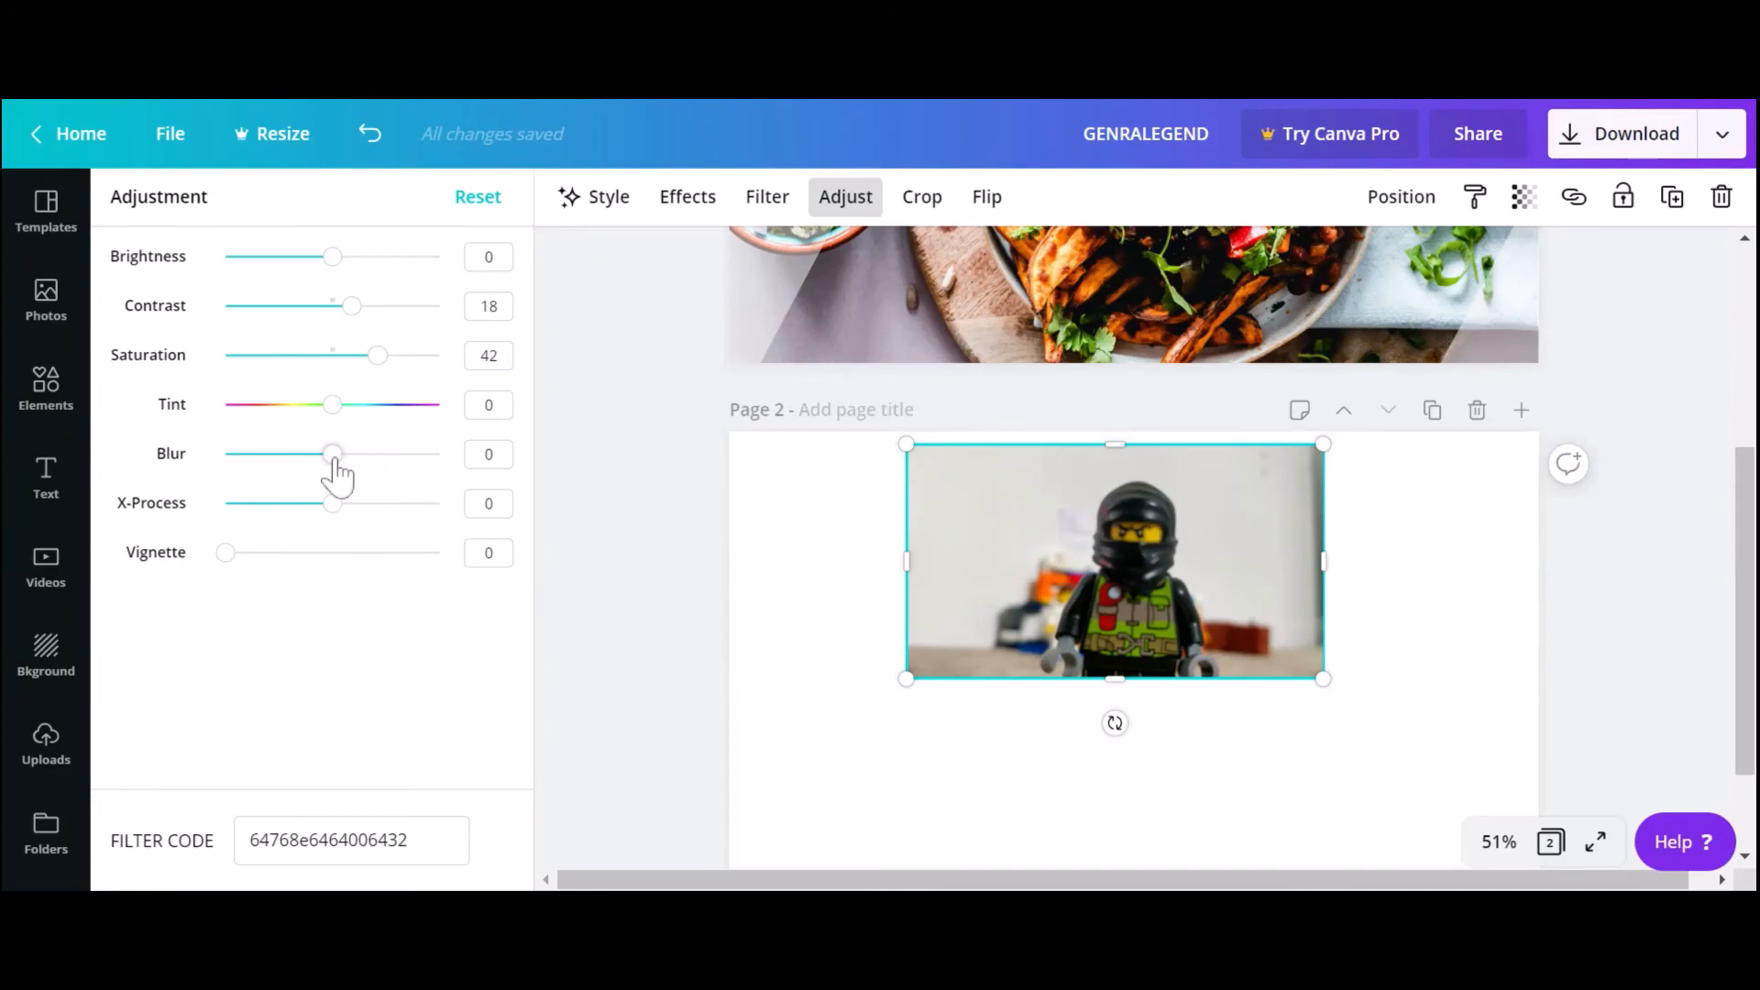
- Sharpen the ninja photo by setting its blur to -42, and close the adjustments
drag(336, 463, 183, 472)
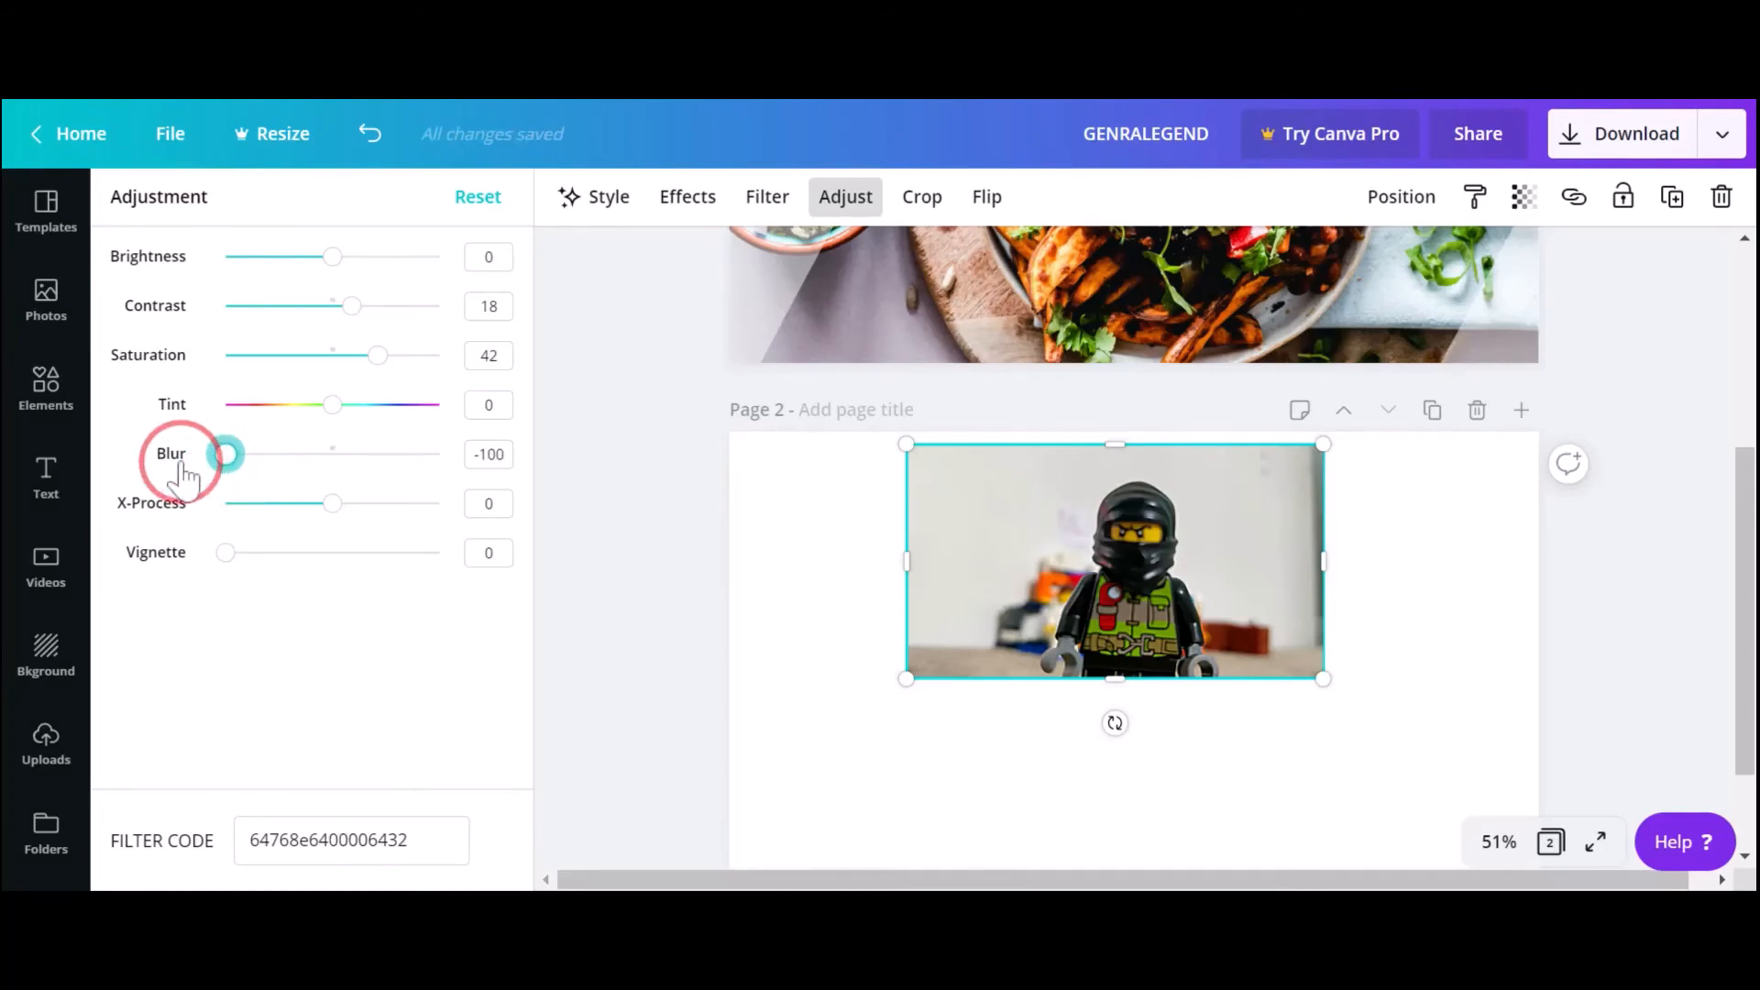
drag(181, 460, 292, 472)
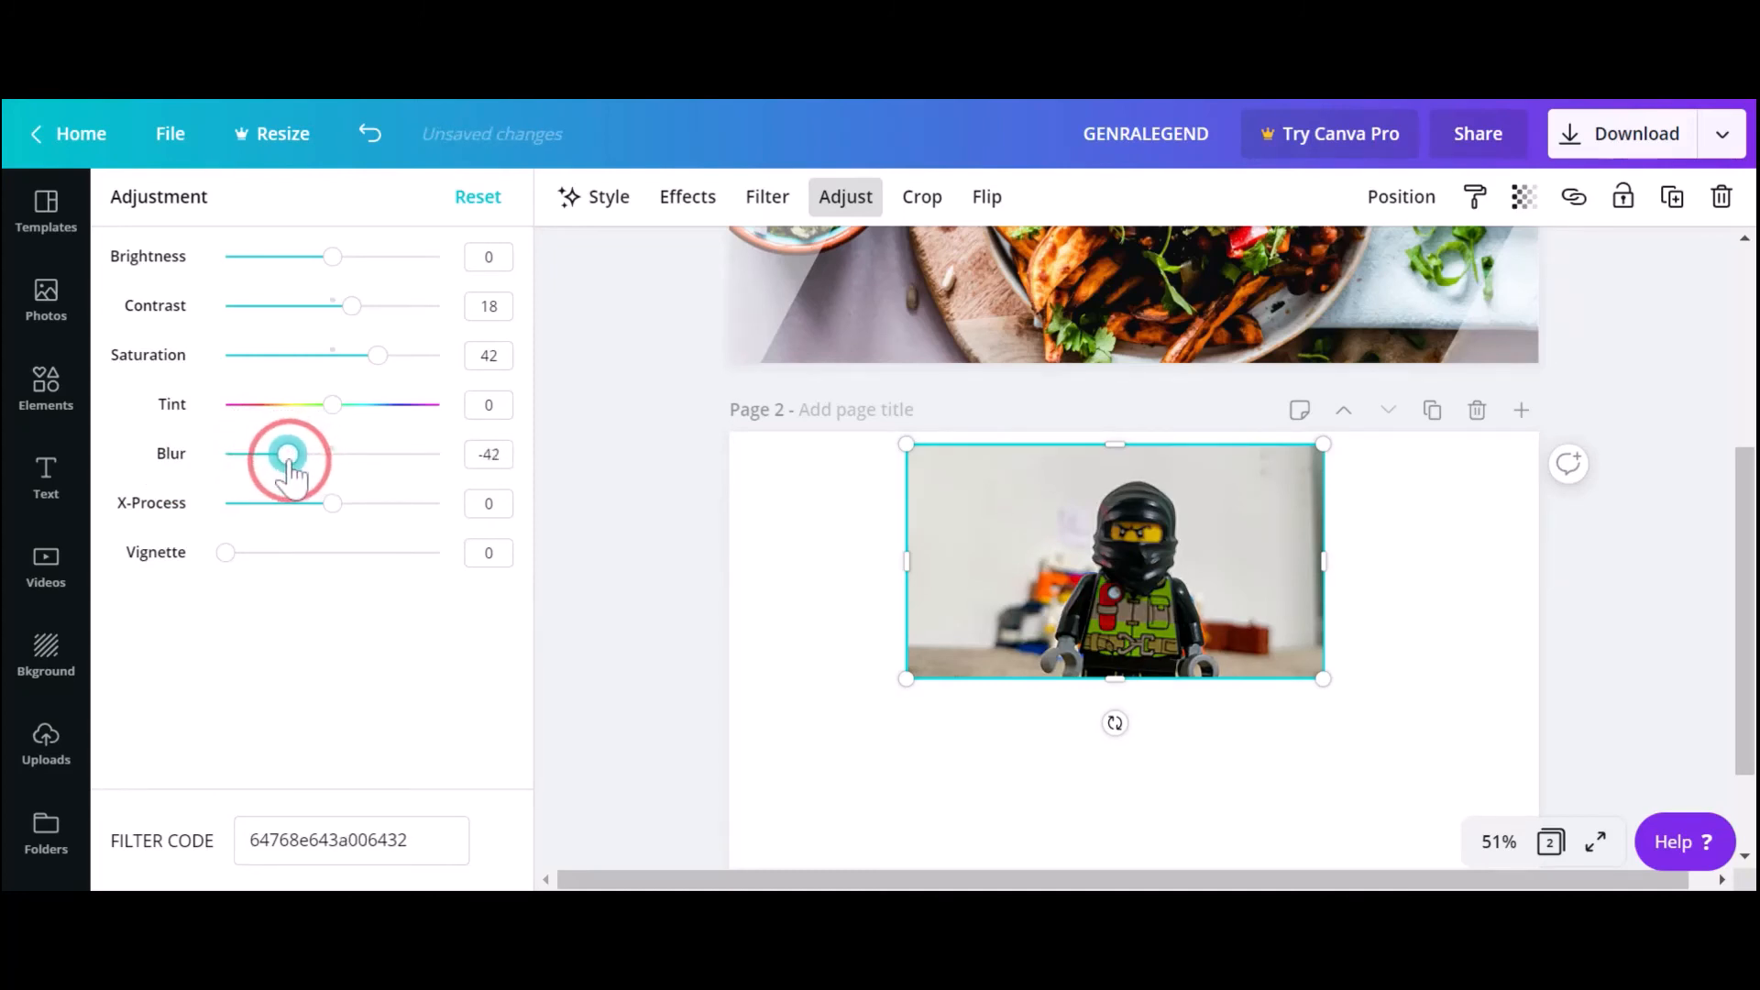
click(694, 705)
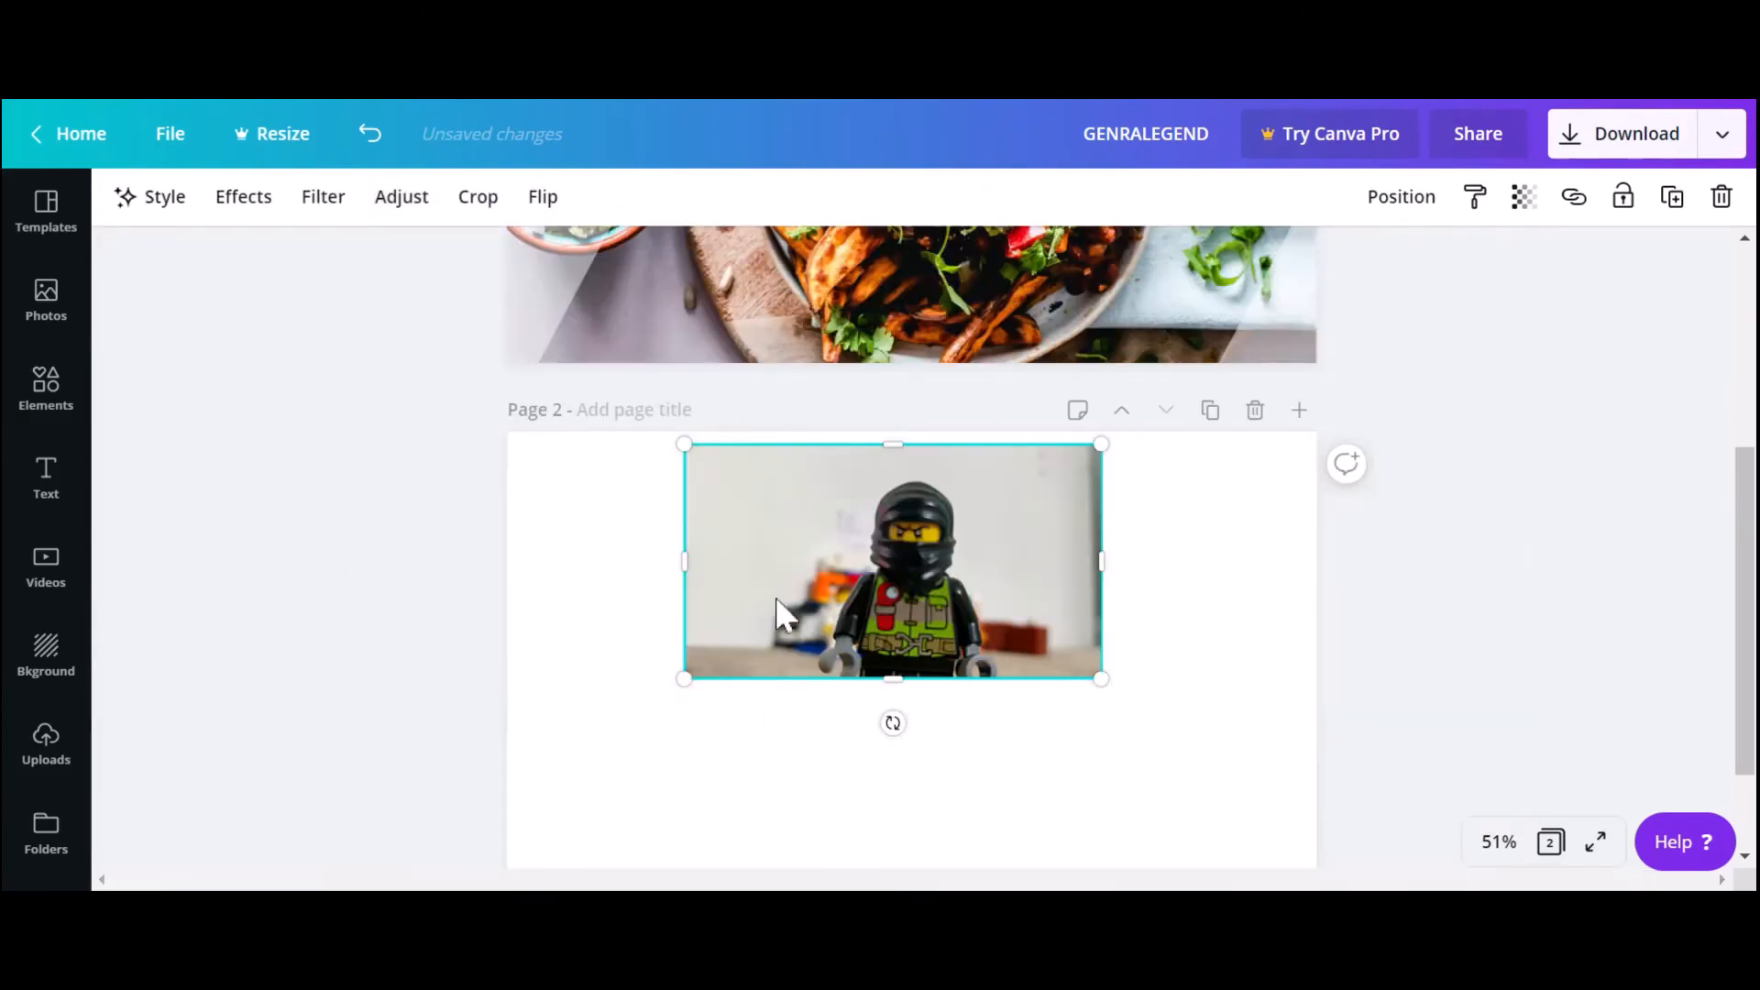
- Move the ninja photo back onto the thumbnail on page 1 and shrink it below the title
drag(843, 578, 803, 669)
scroll(799, 767, up, 3)
scroll(807, 756, down, 3)
scroll(800, 670, up, 3)
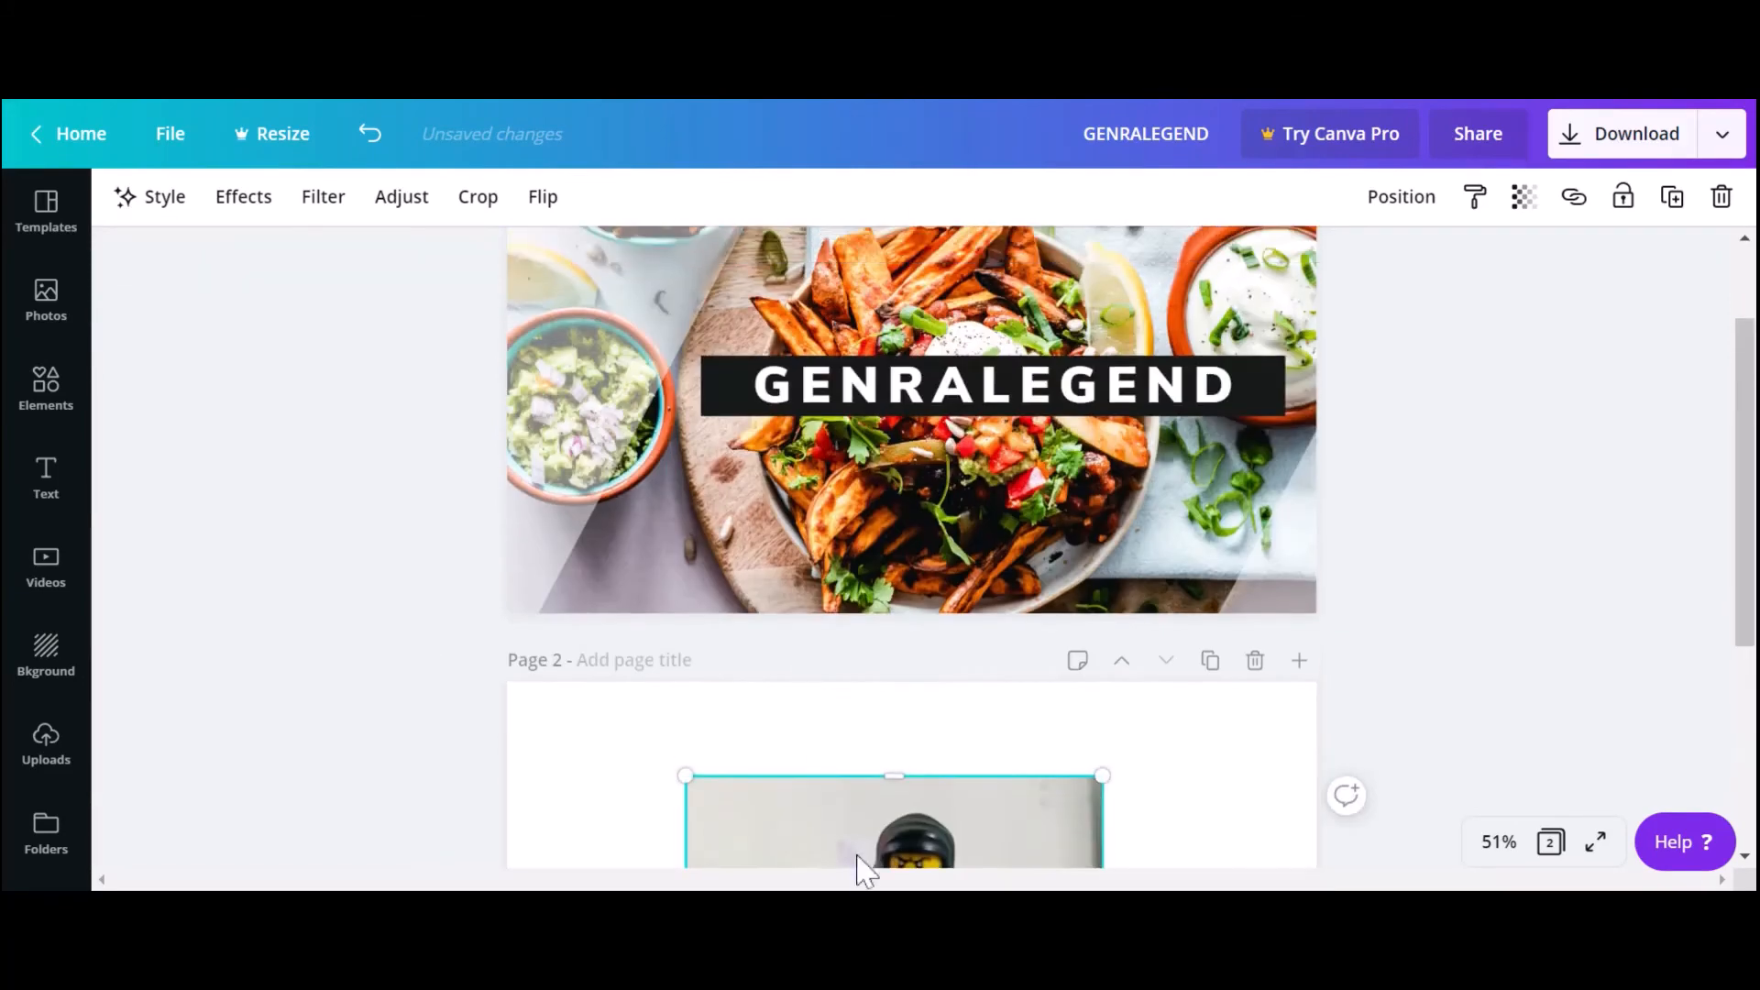
drag(857, 787, 933, 444)
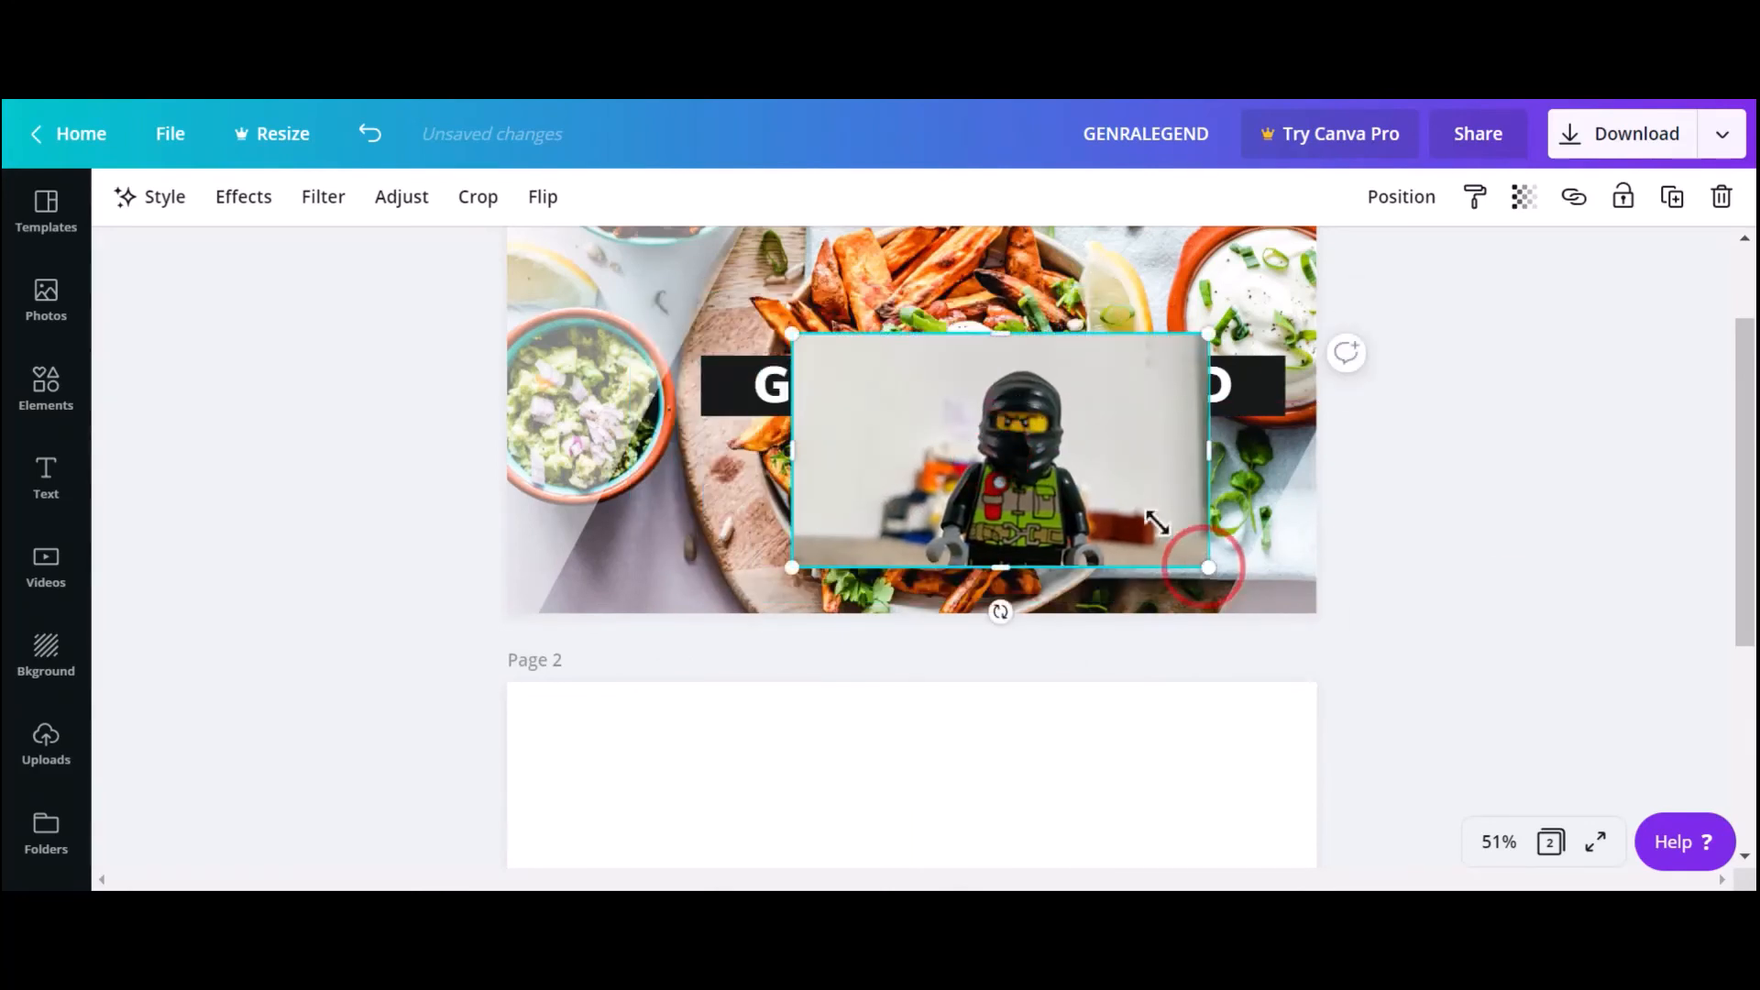
drag(1169, 539, 1032, 519)
- Blur the food background photo on page 1 by setting its blur to 24
click(1137, 328)
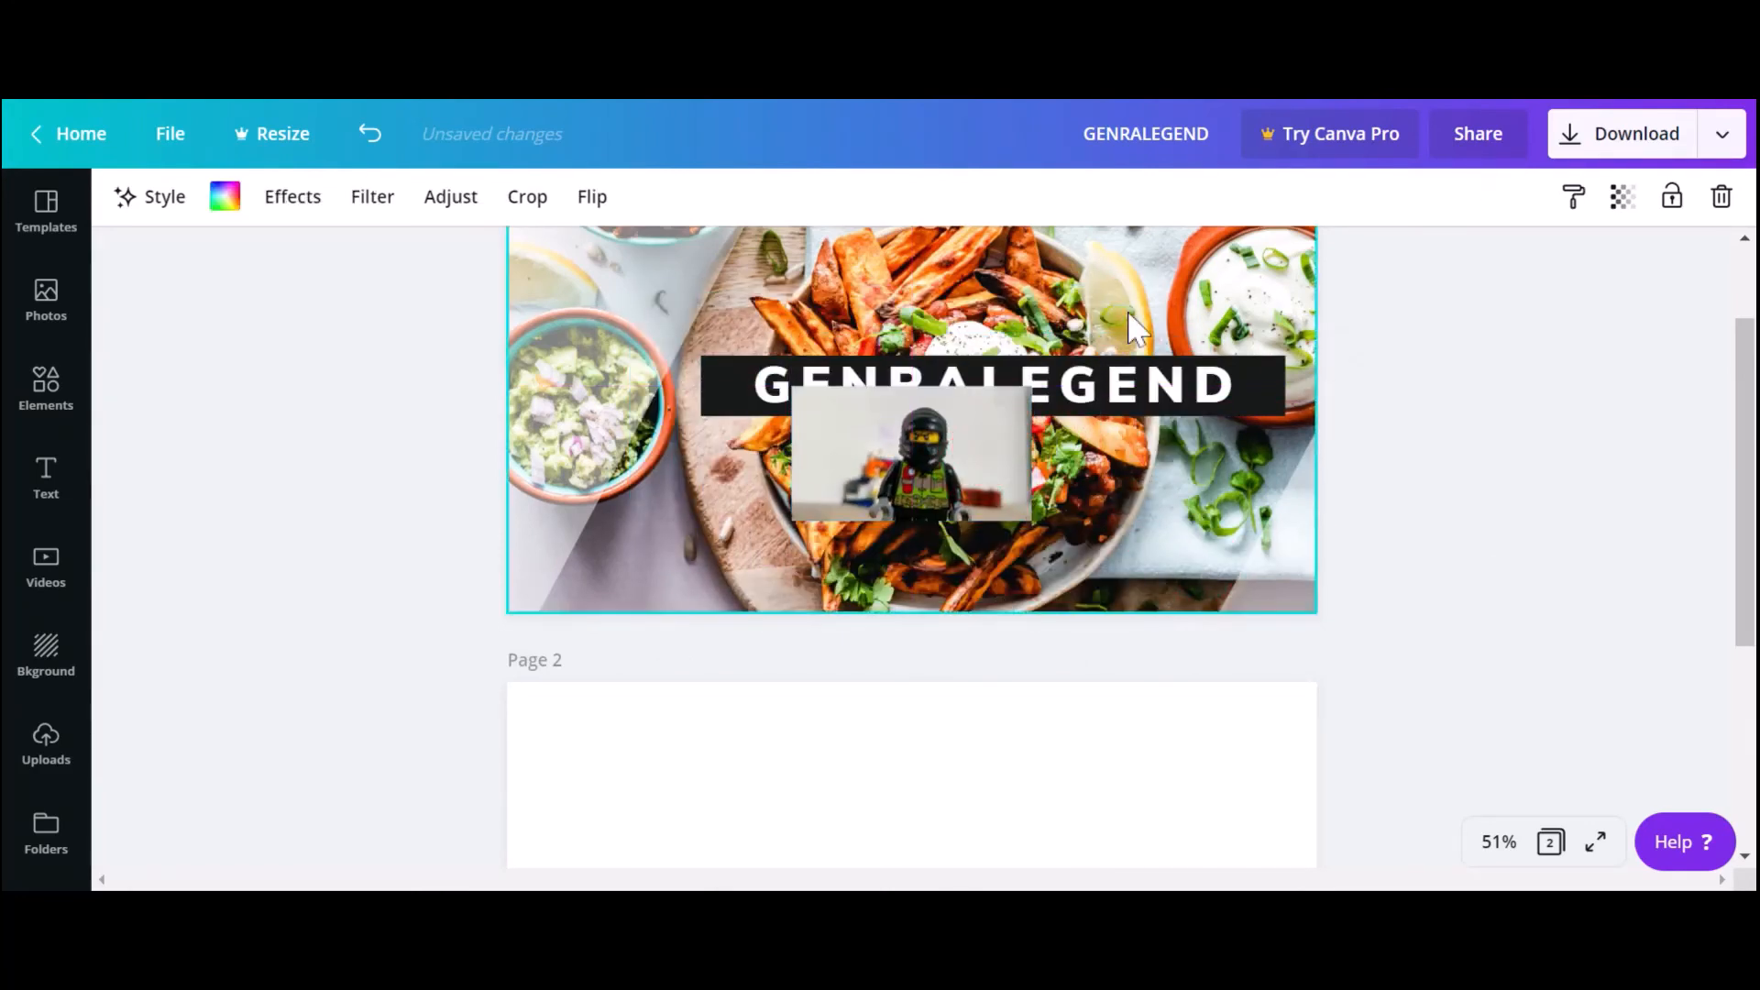
scroll(1137, 328, up, 2)
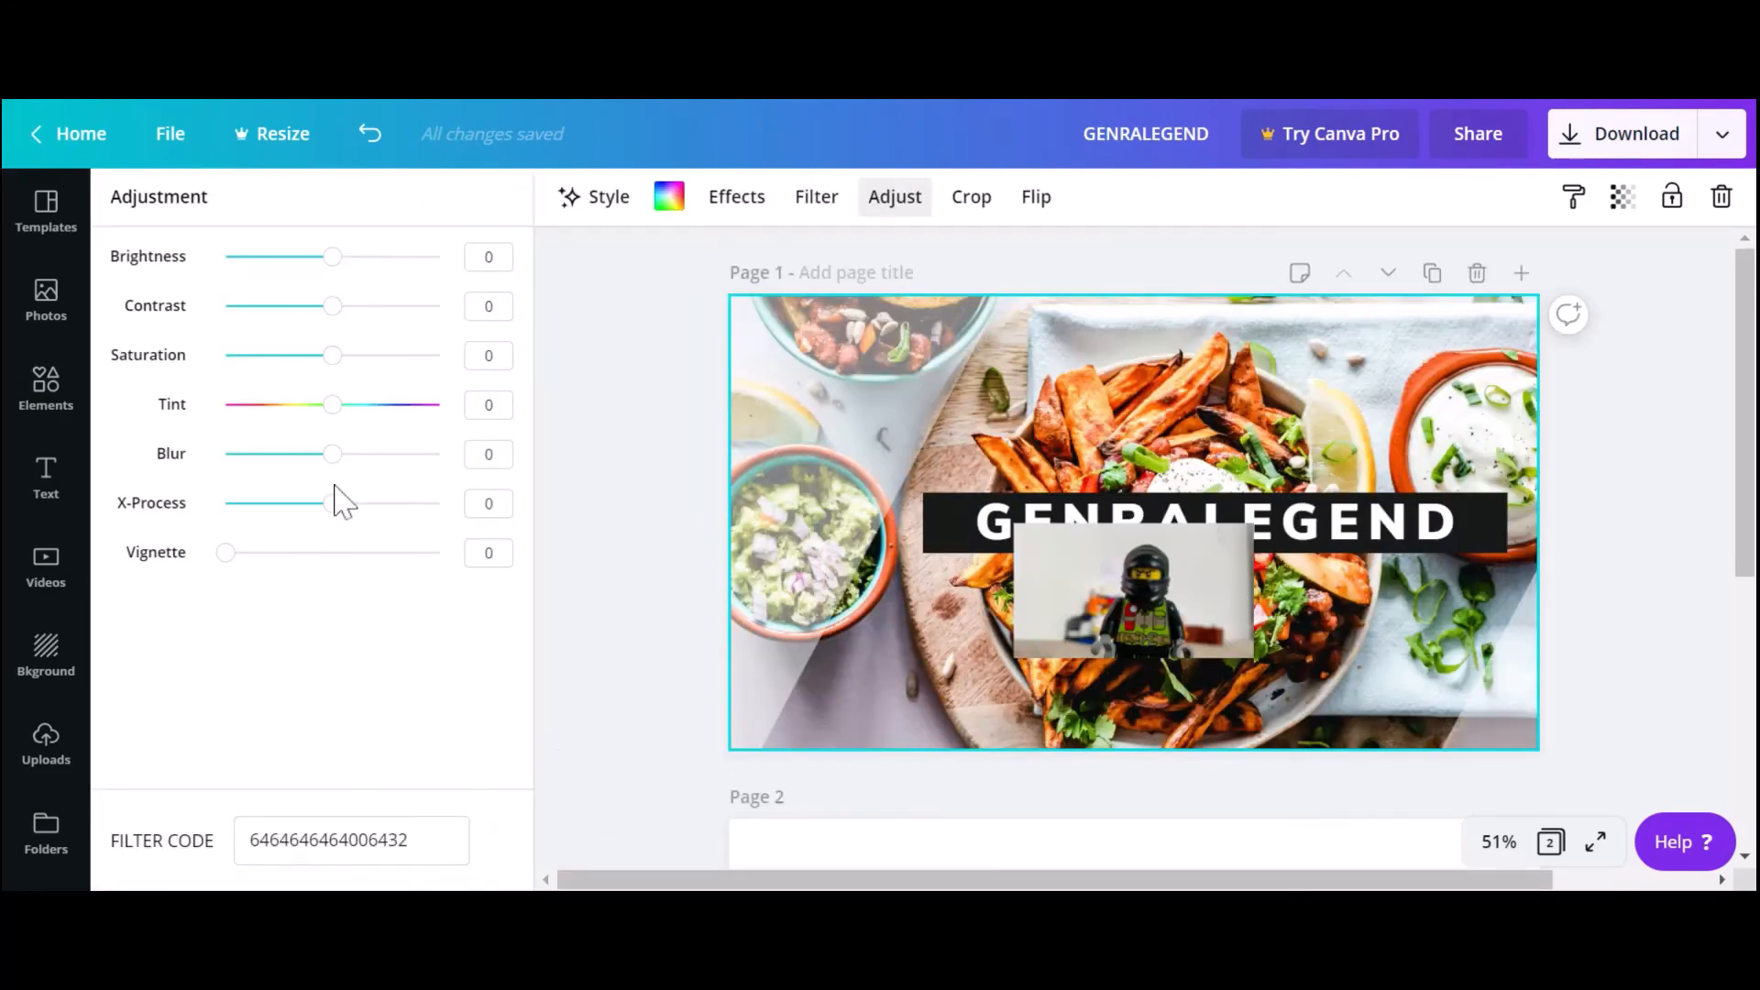
mouse_move(333, 454)
mouse_down()
mouse_move(387, 465)
mouse_move(357, 457)
mouse_up()
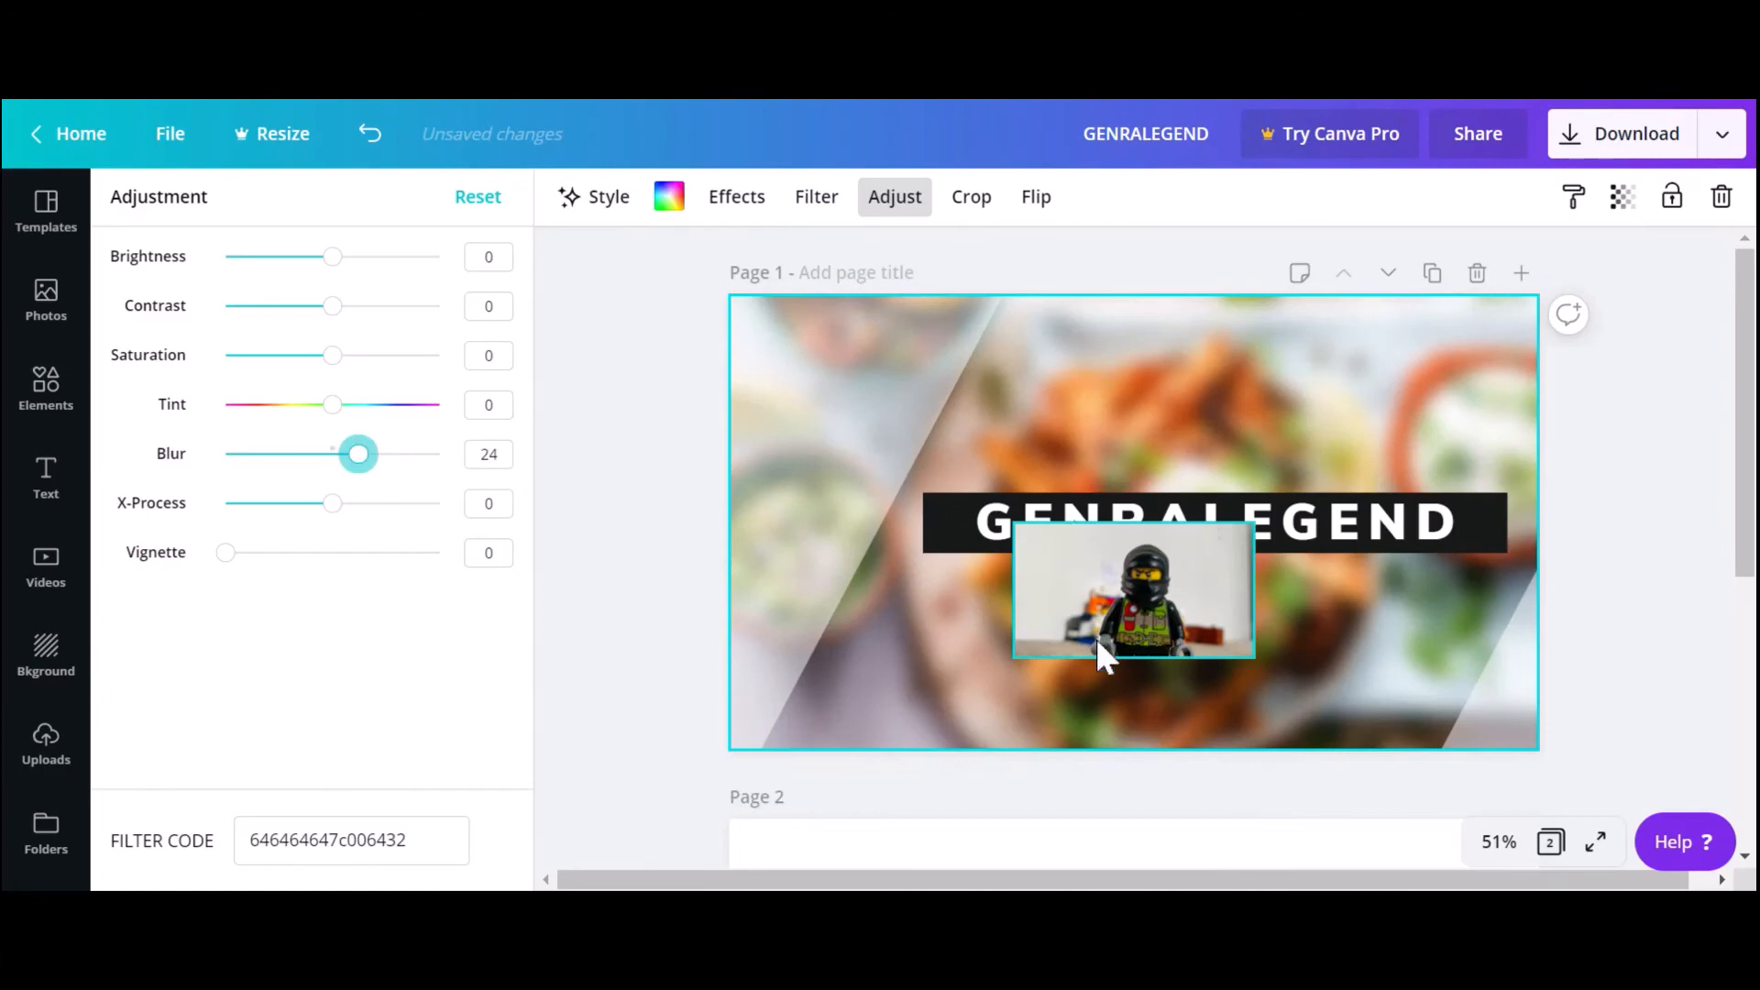
- Move the title group to the upper-right of the thumbnail and enlarge the ninja photo centrally beneath it
drag(1100, 653, 1069, 661)
drag(1245, 527, 1257, 366)
click(1454, 502)
drag(865, 624, 899, 480)
drag(1013, 579, 1160, 664)
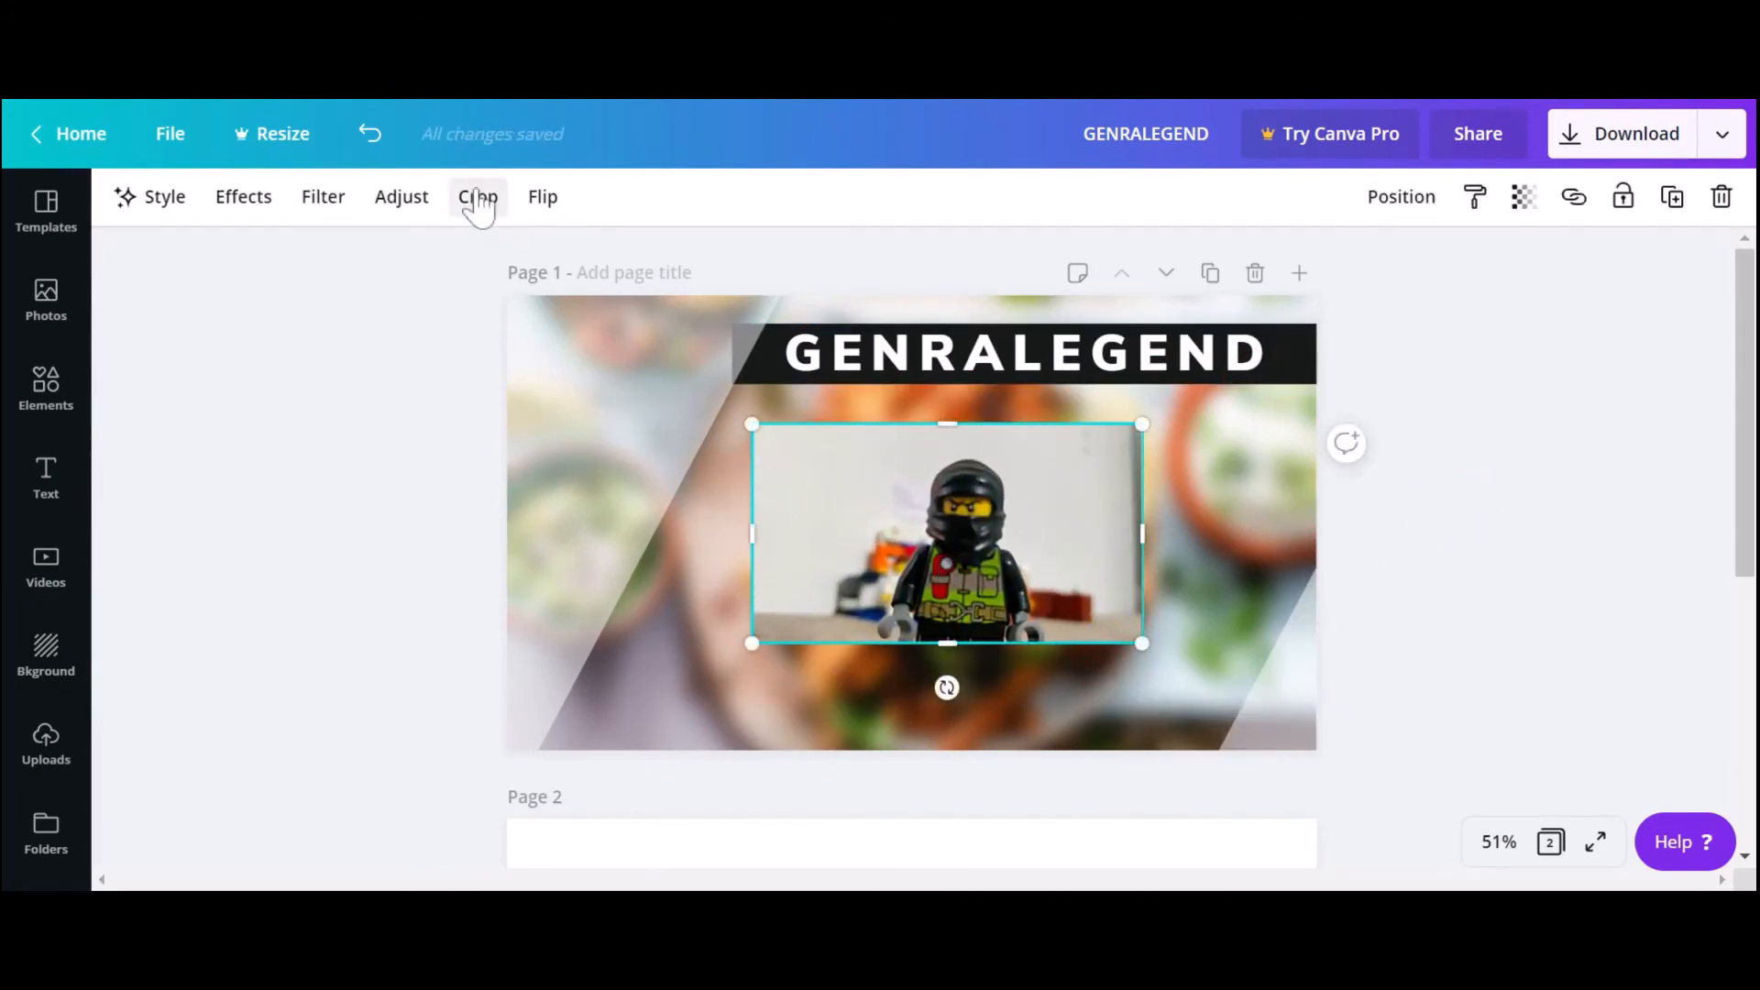
- Crop the ninja photo tightly around the figure and flip it horizontally
click(478, 200)
drag(750, 426, 871, 458)
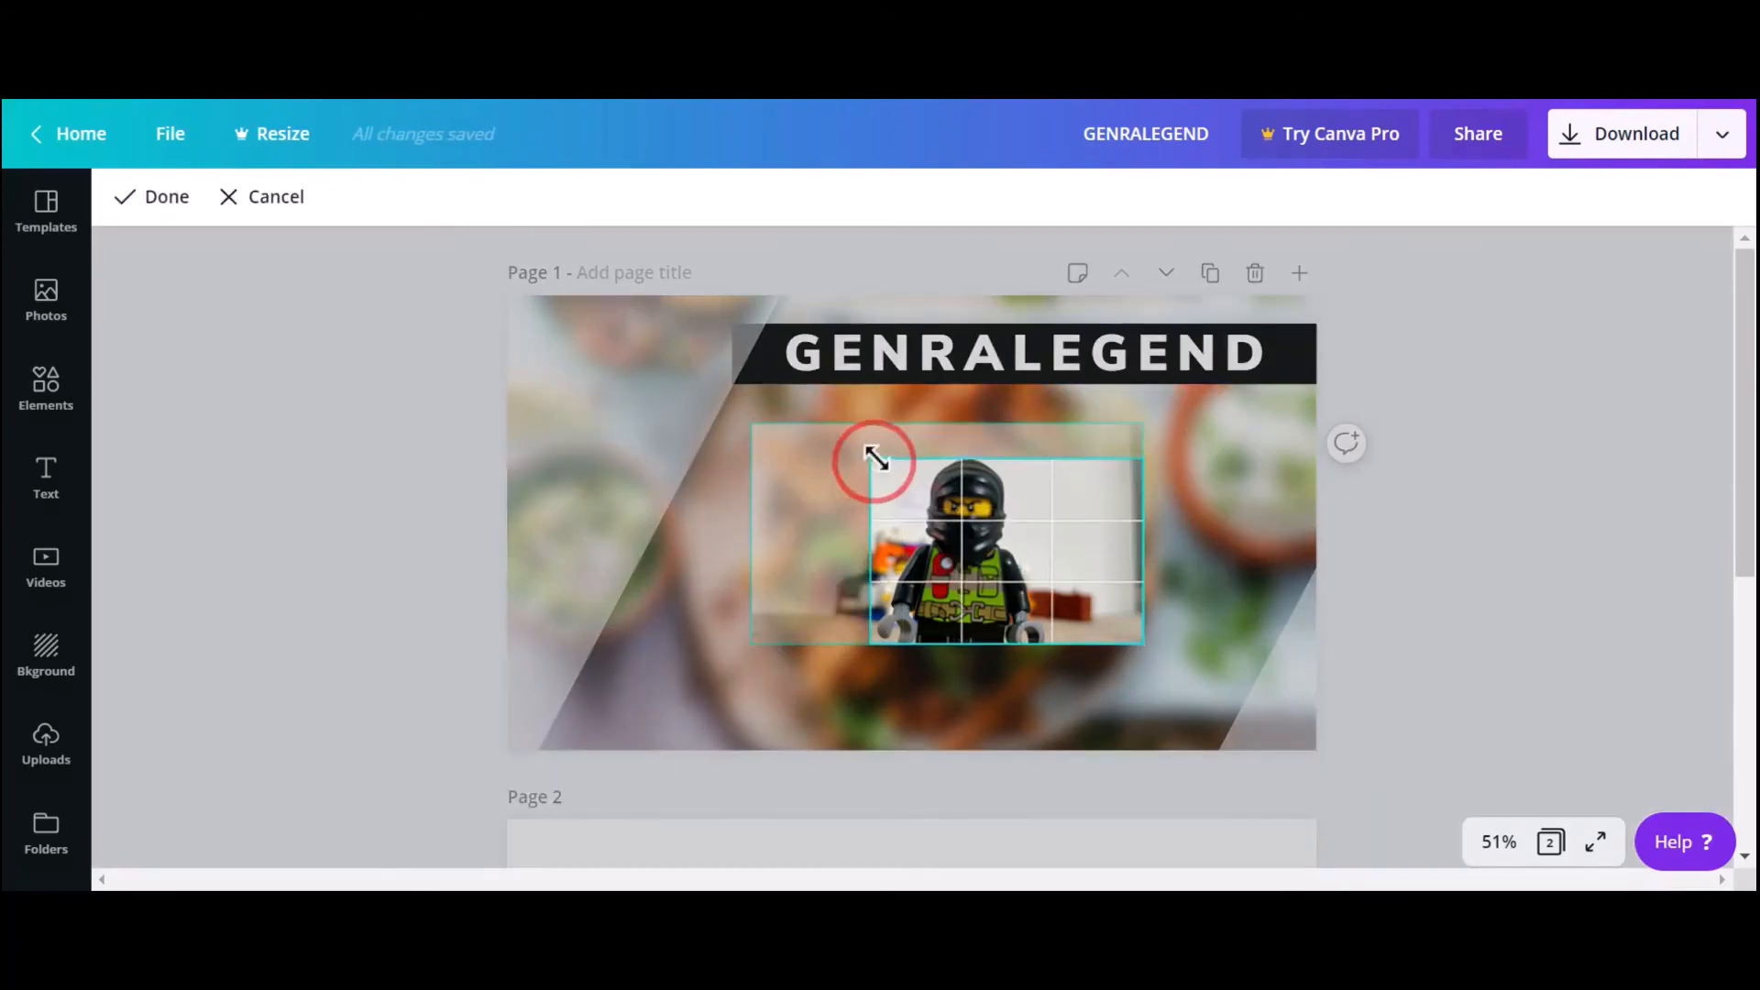
drag(1139, 460, 1042, 444)
click(163, 199)
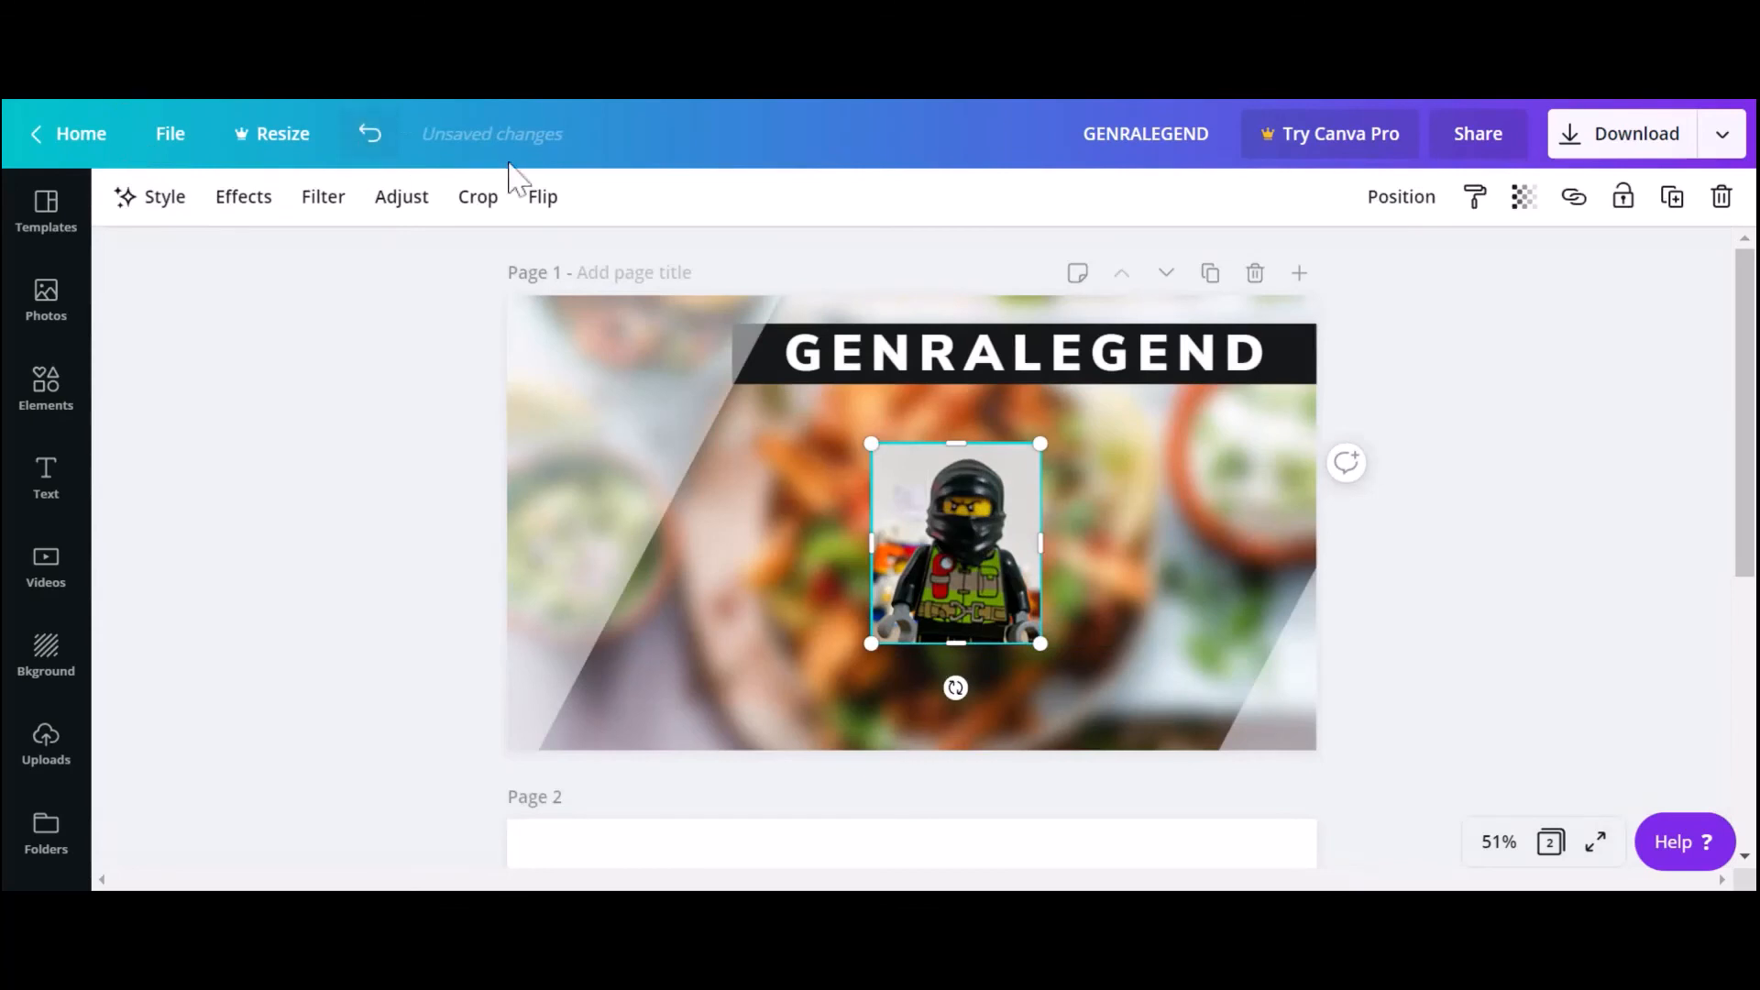
click(543, 197)
click(601, 264)
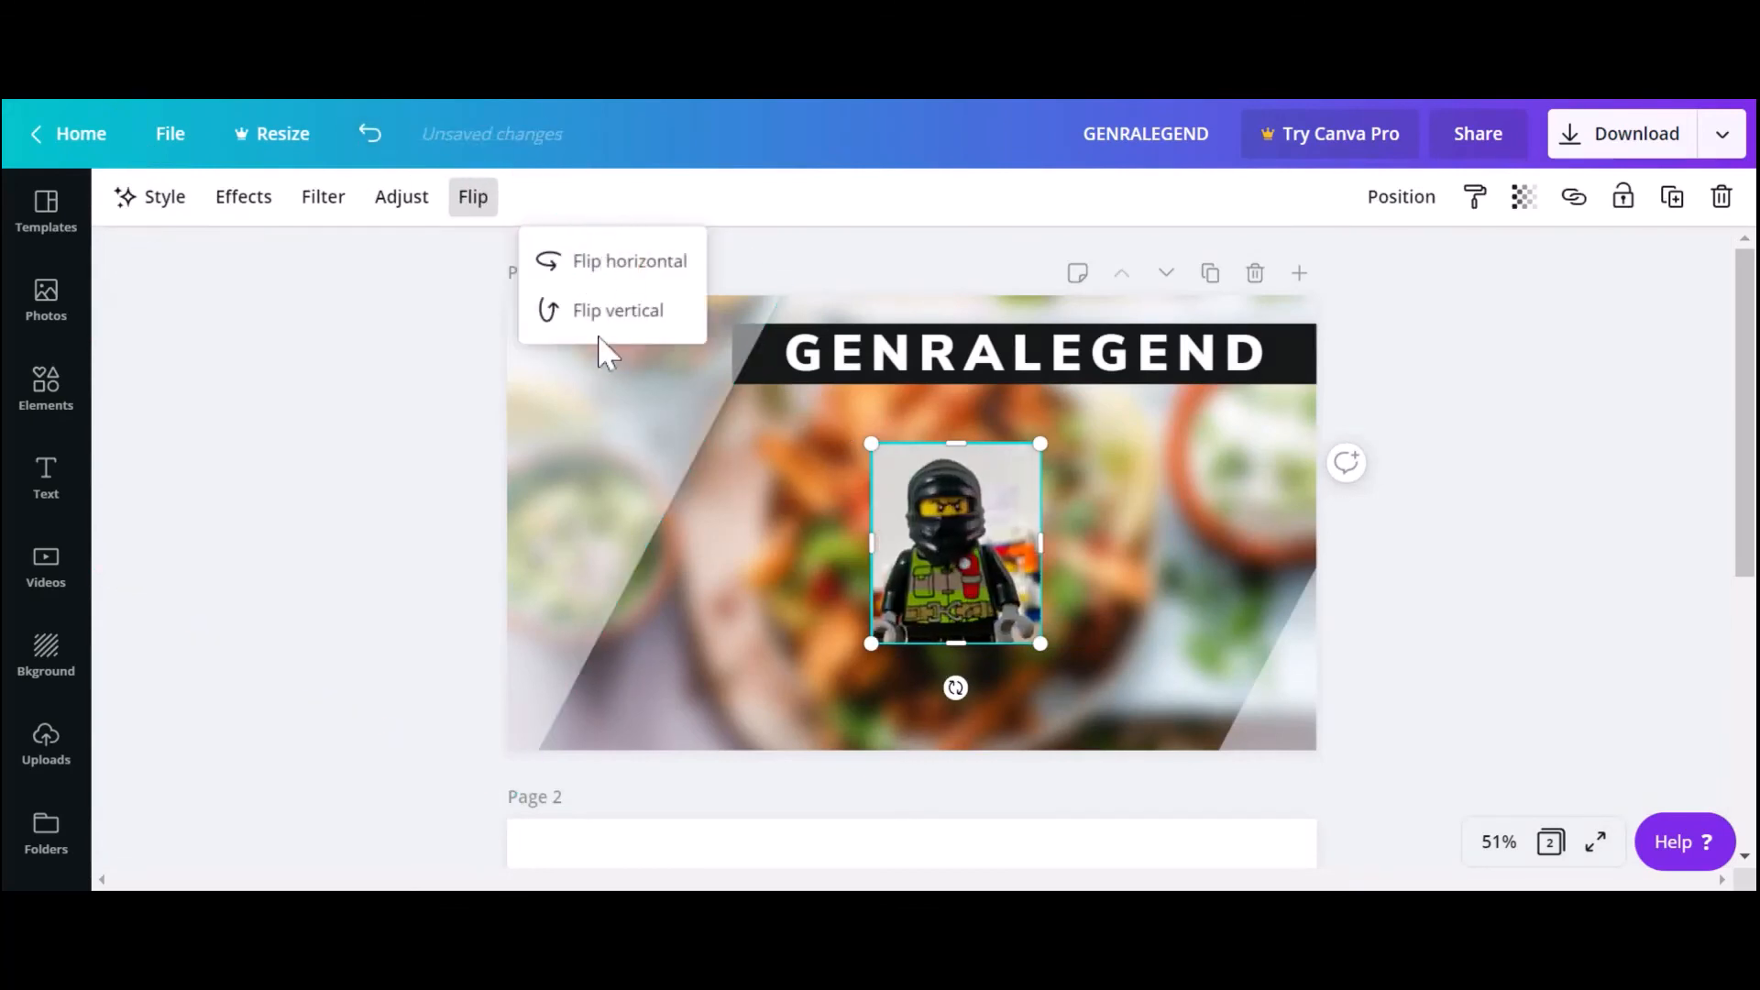
- Flip the ninja photo horizontally again and try flipping it vertically and back
click(612, 263)
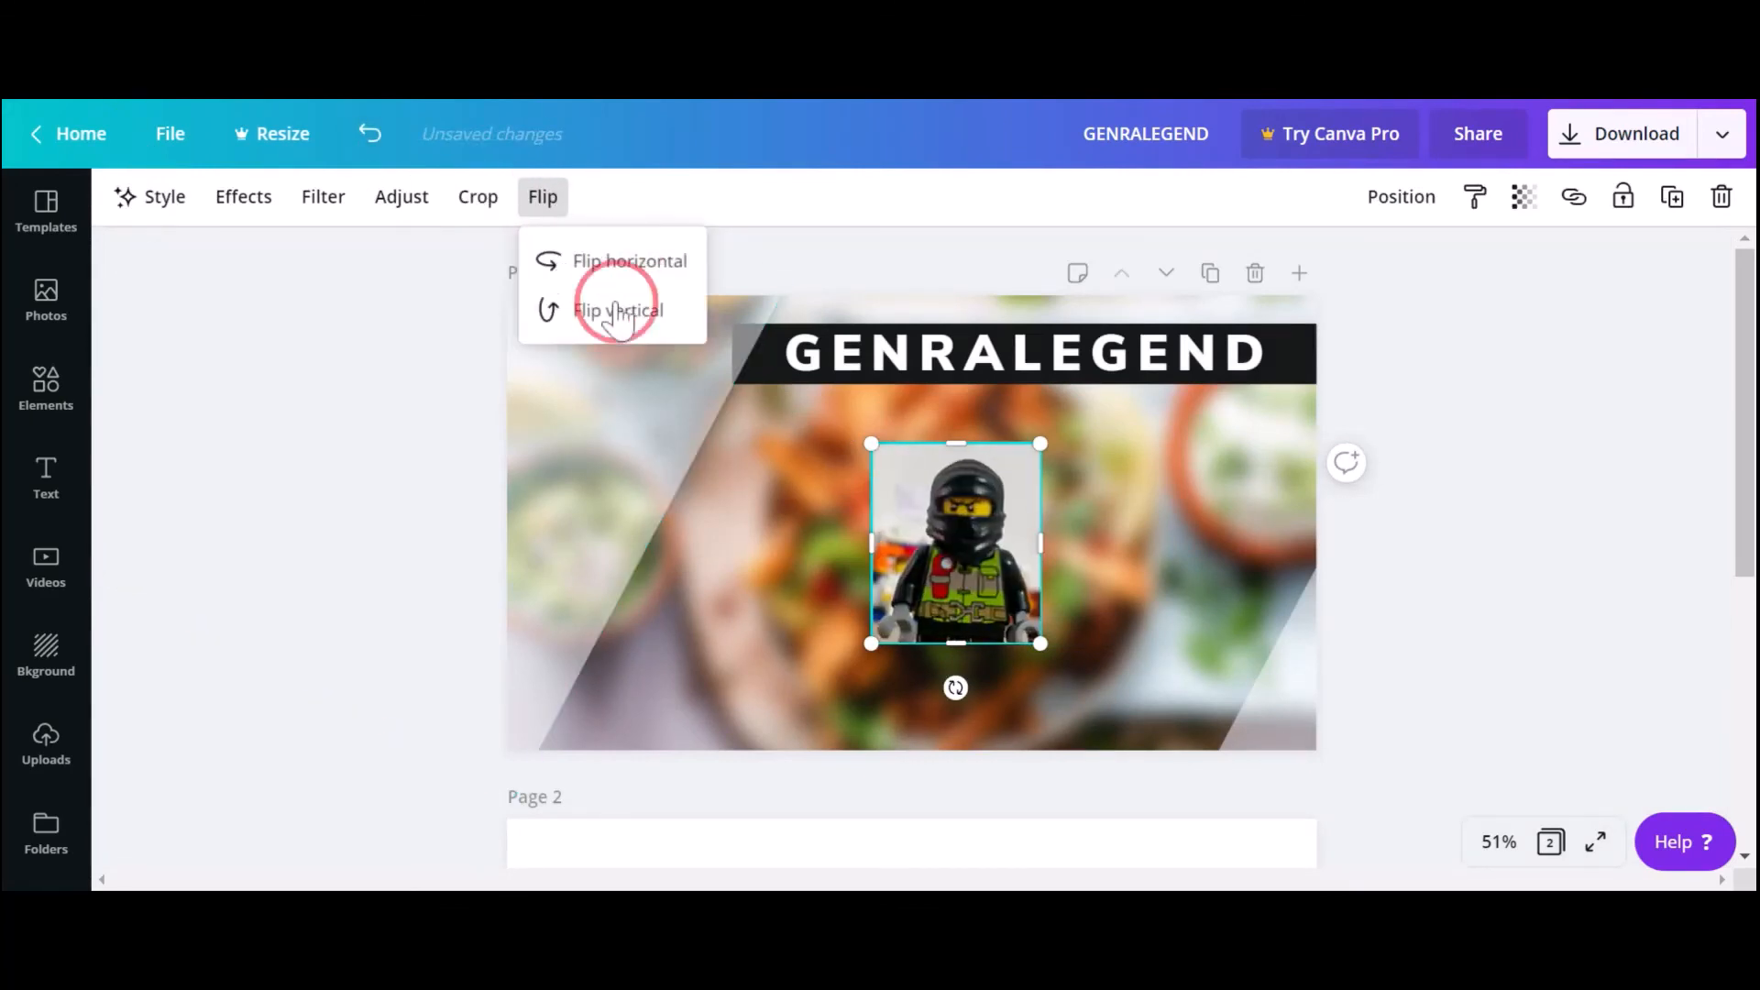
click(619, 311)
click(619, 310)
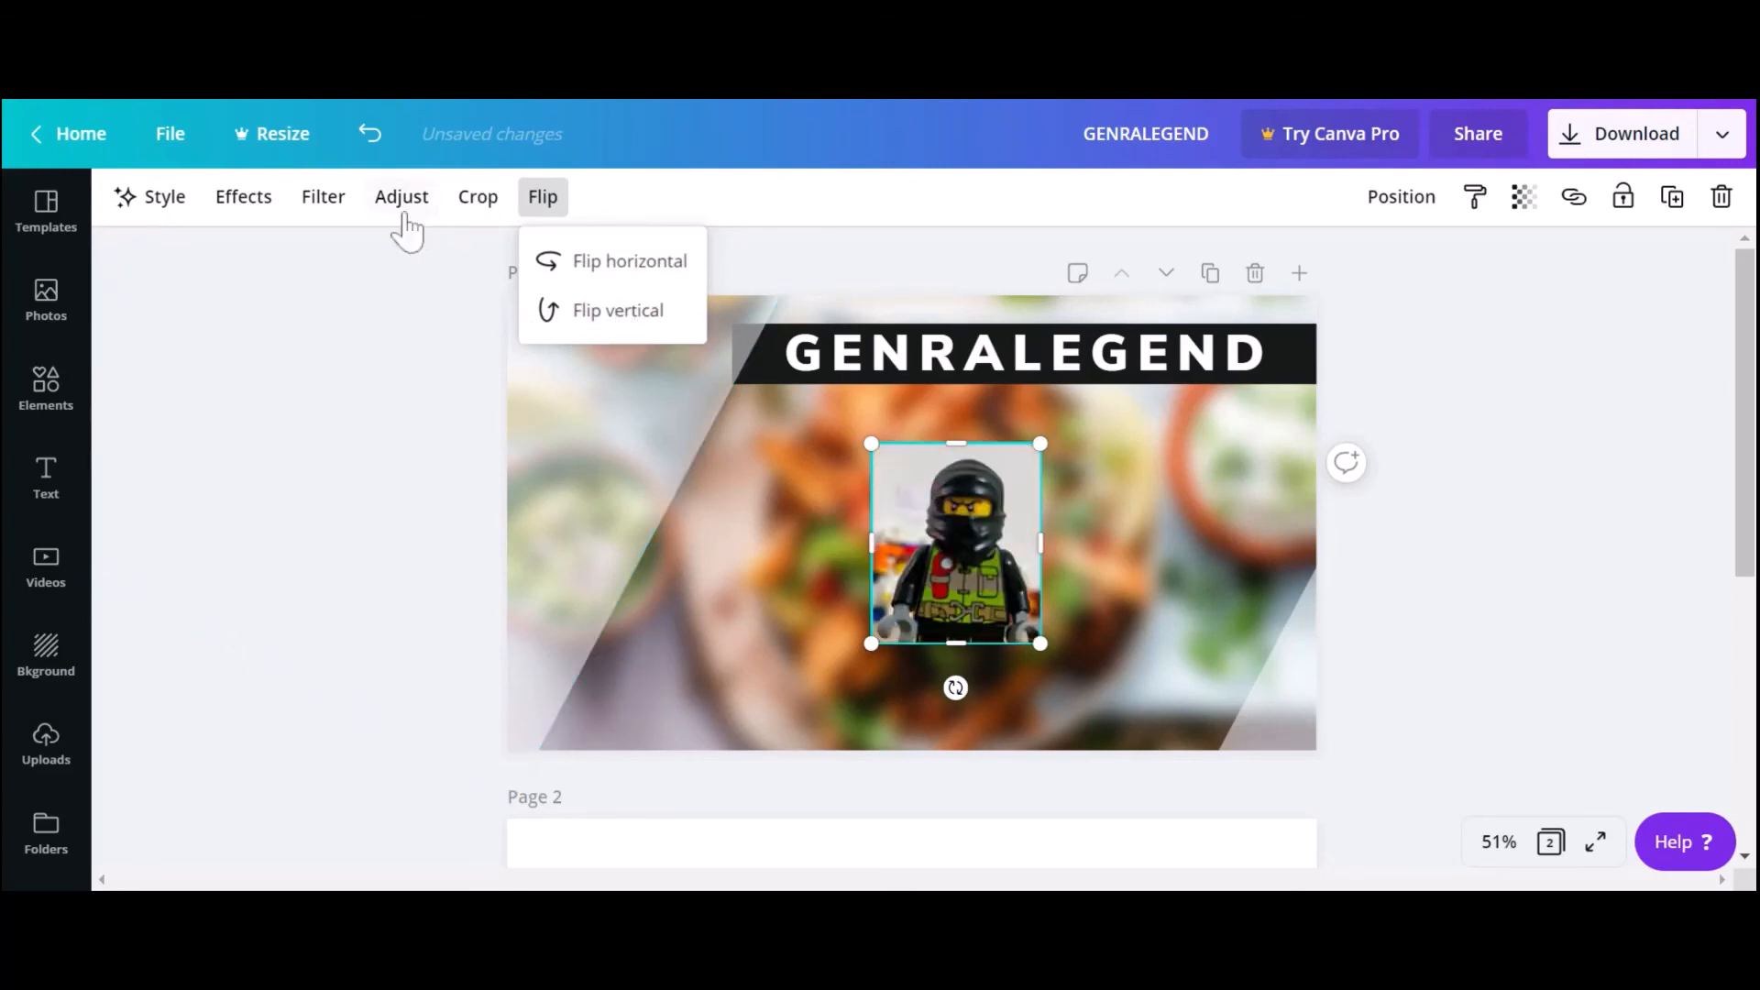
- Try the Epic, Festive, Selfie, Dalliance and Whimsical filters on the ninja photo and reset its filter to None
click(314, 203)
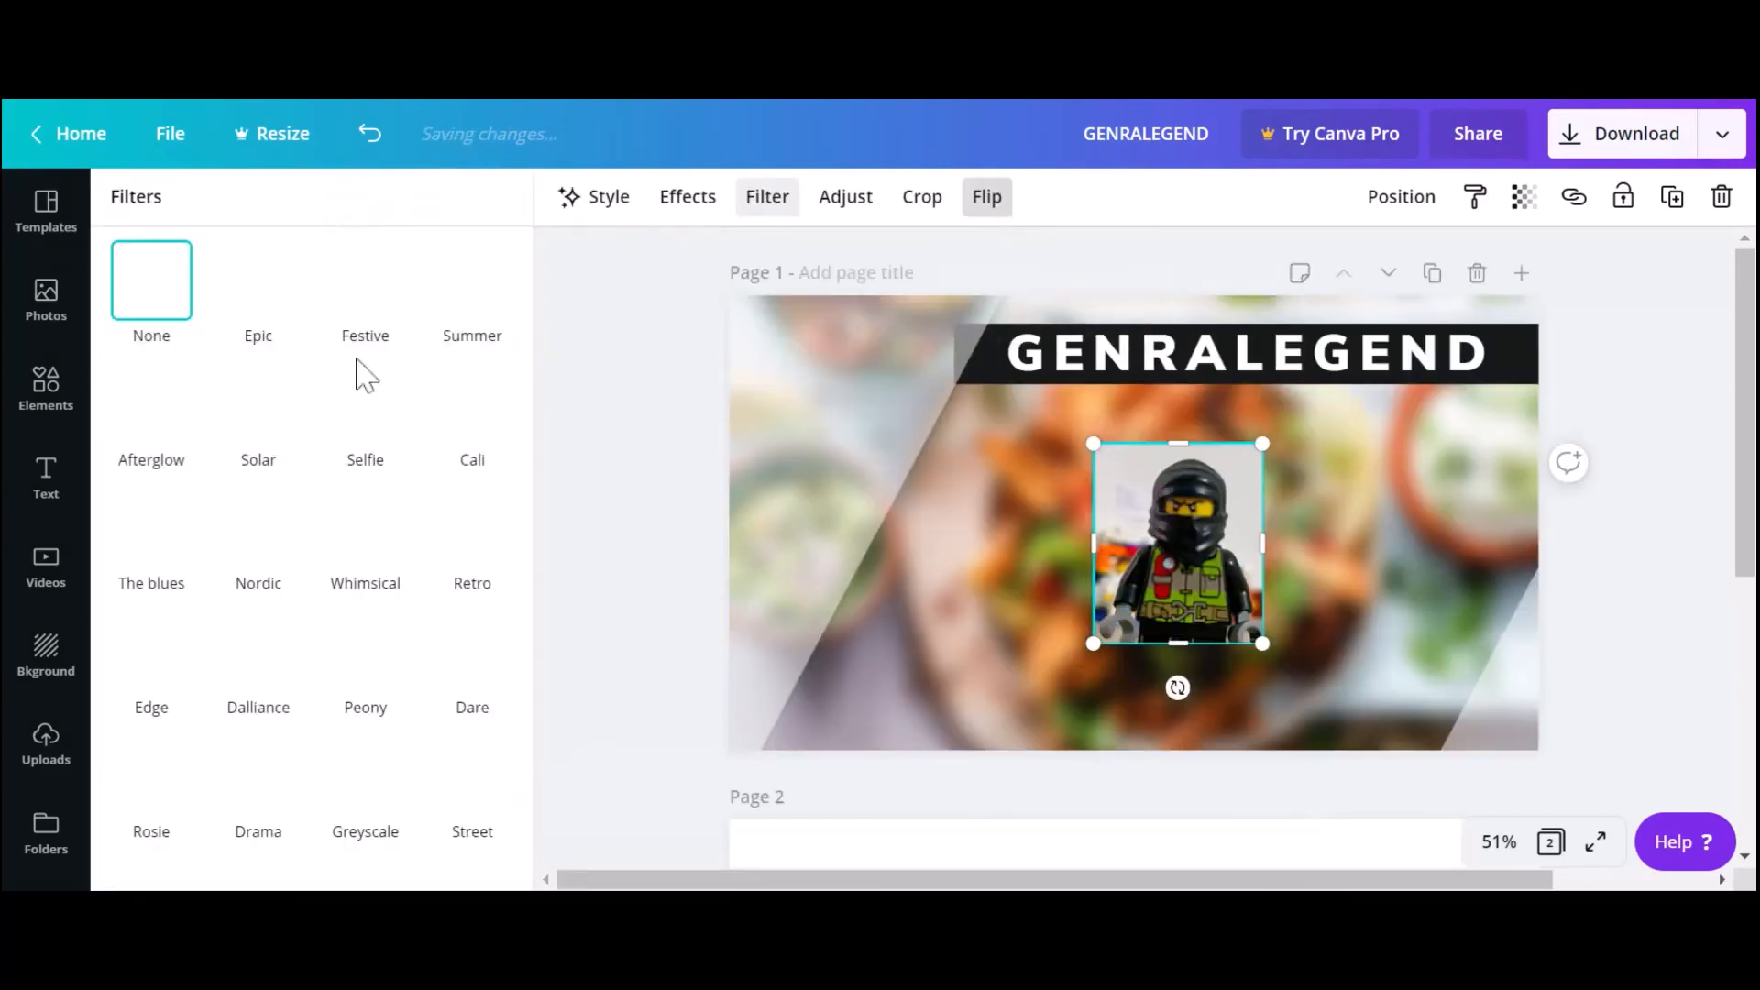
click(271, 303)
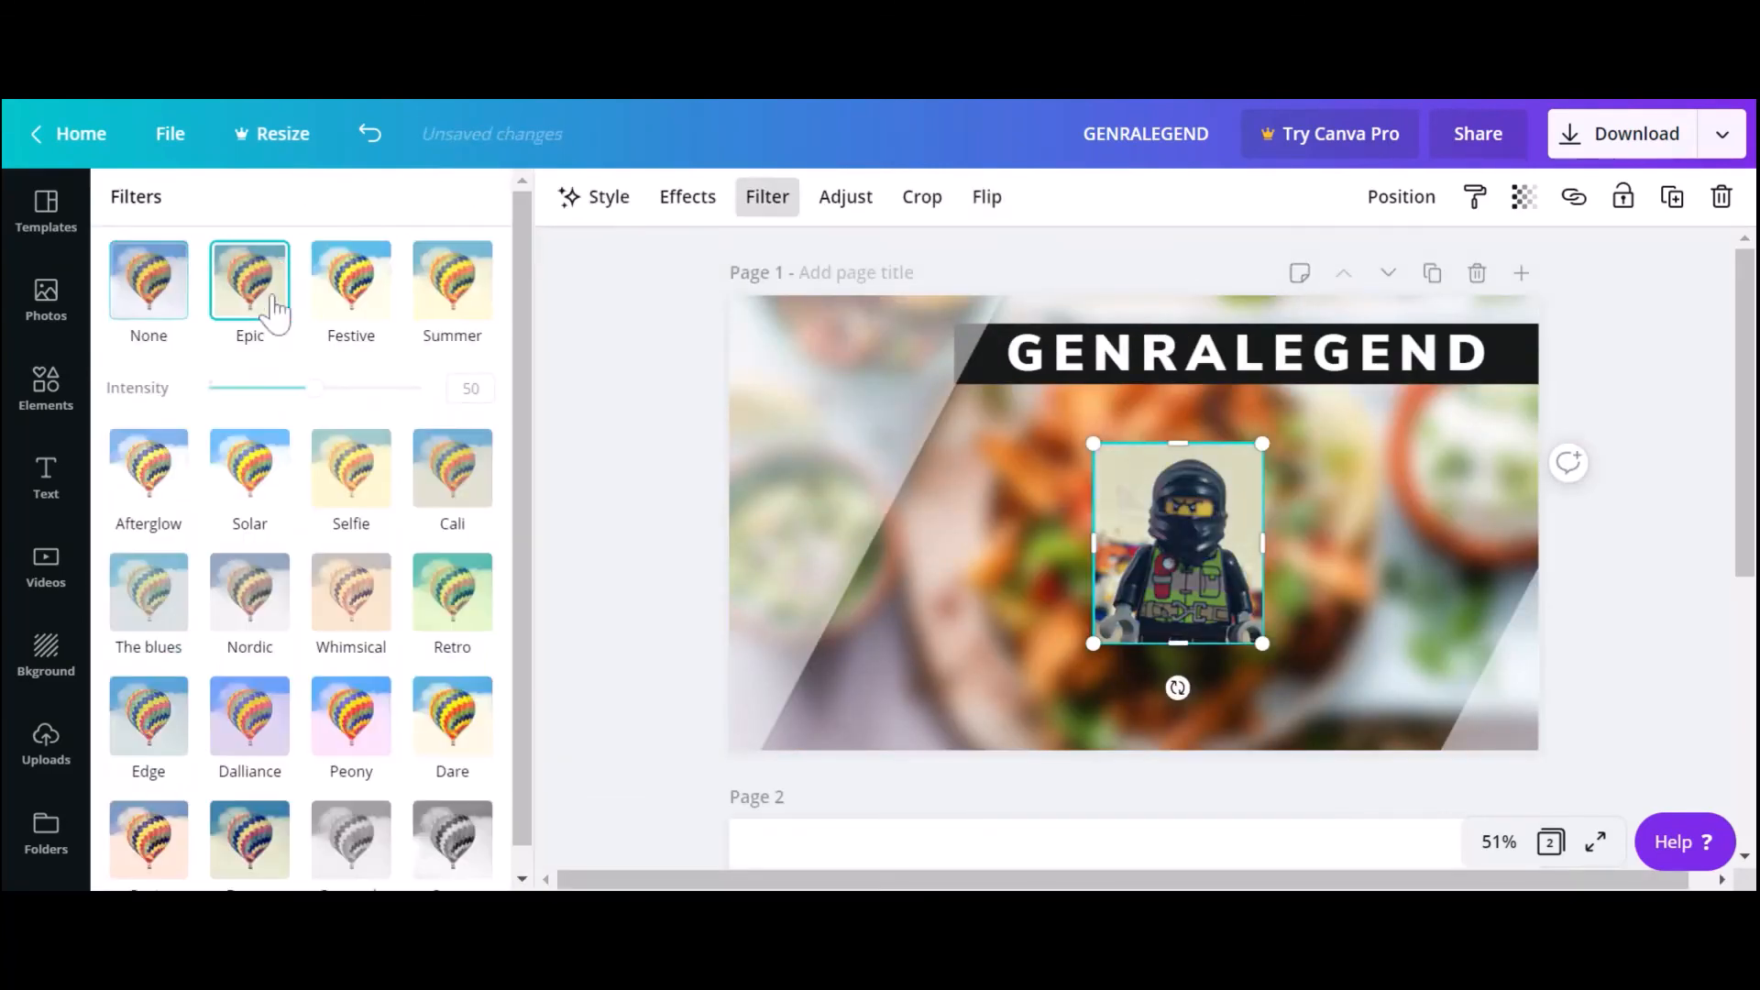
click(347, 280)
click(353, 472)
click(251, 718)
click(358, 536)
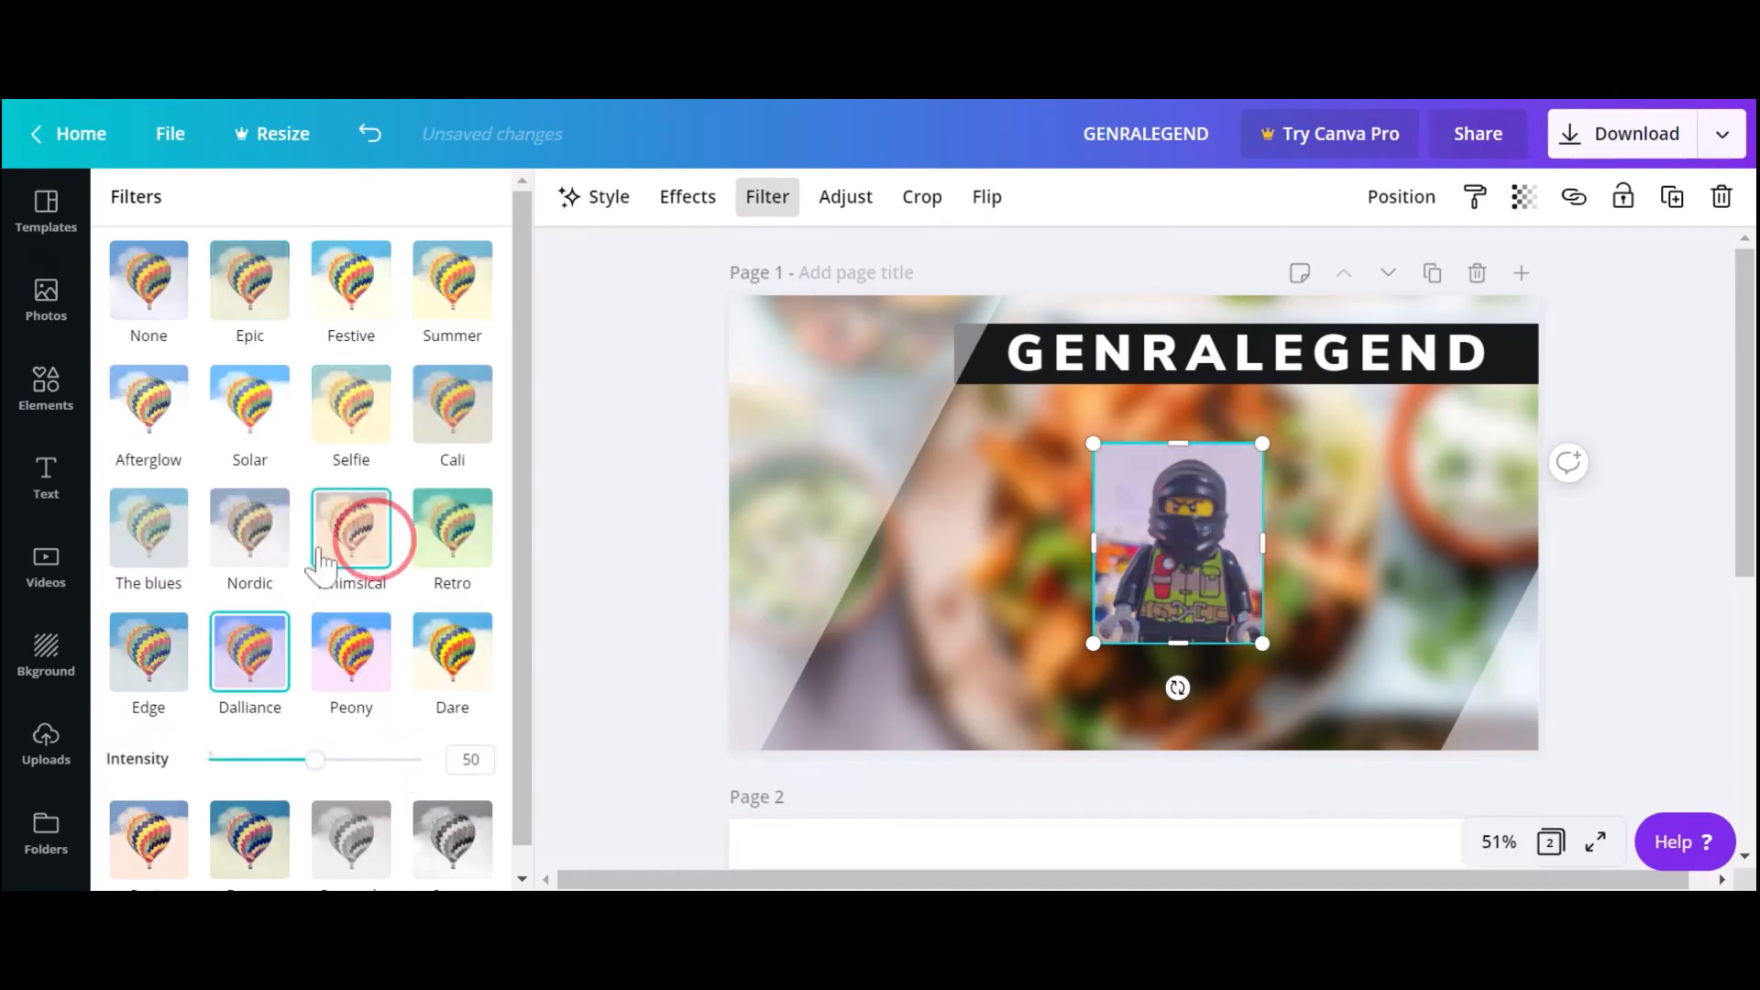
click(147, 288)
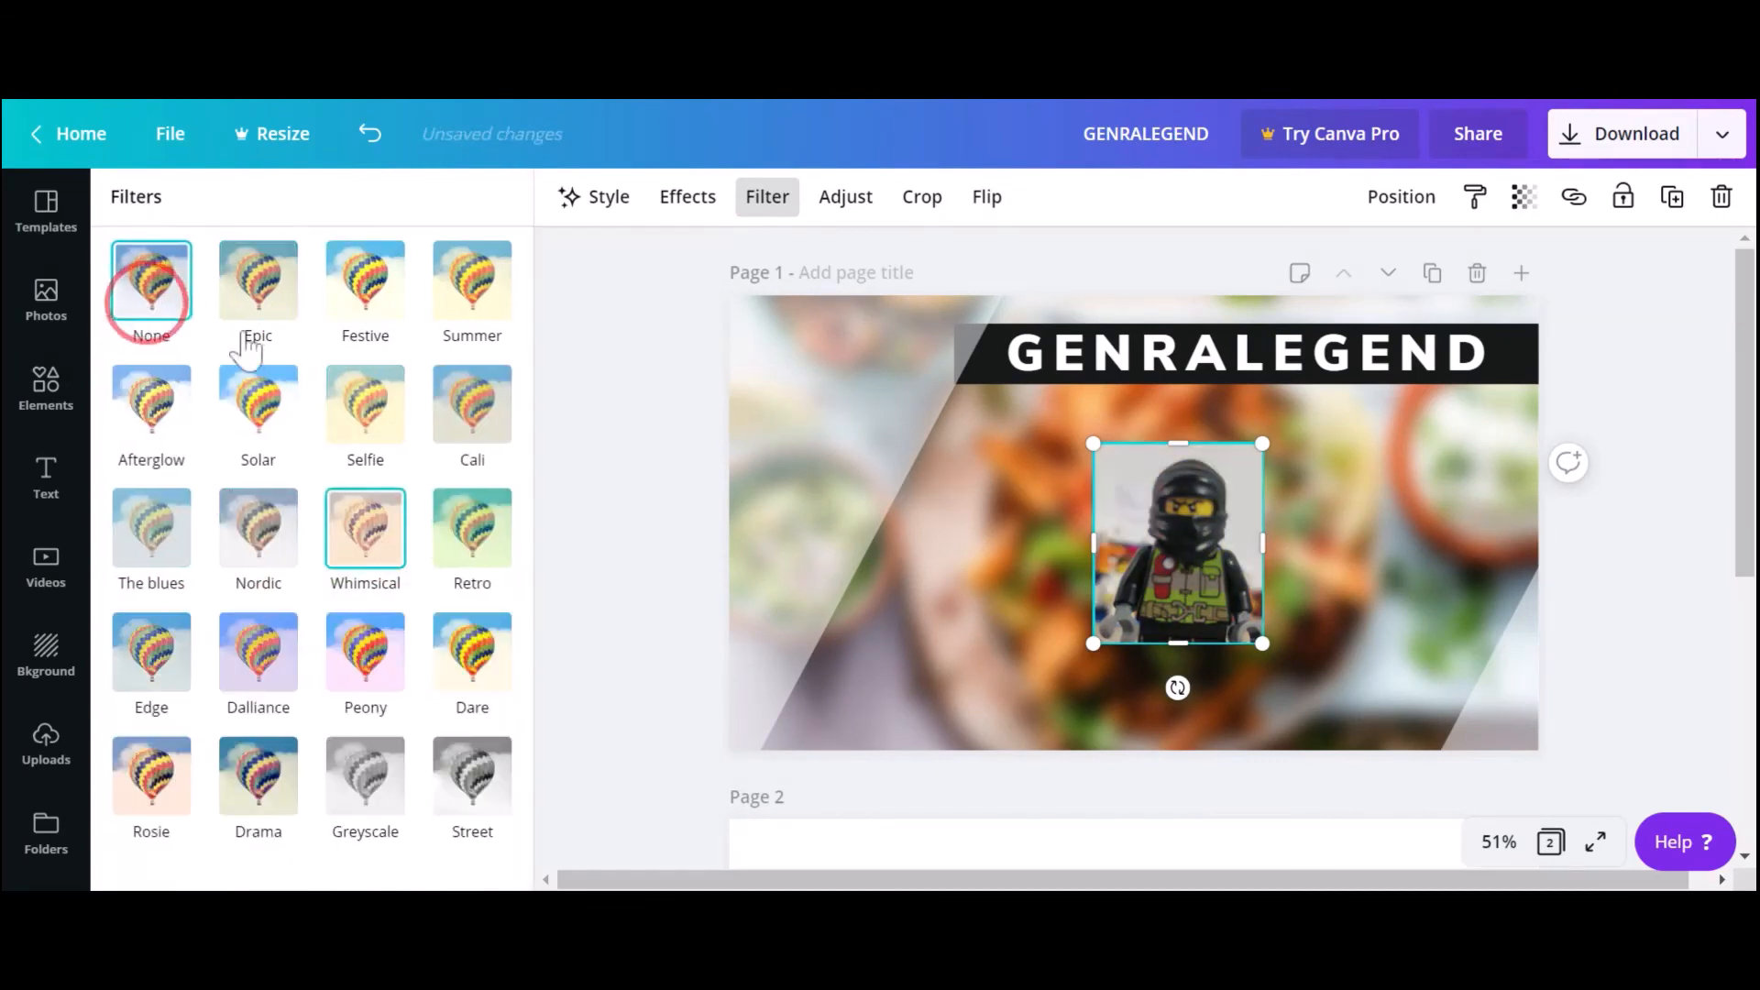
- Nudge the ninja photo slightly downward on the page 1 thumbnail and keep it selected
click(1009, 594)
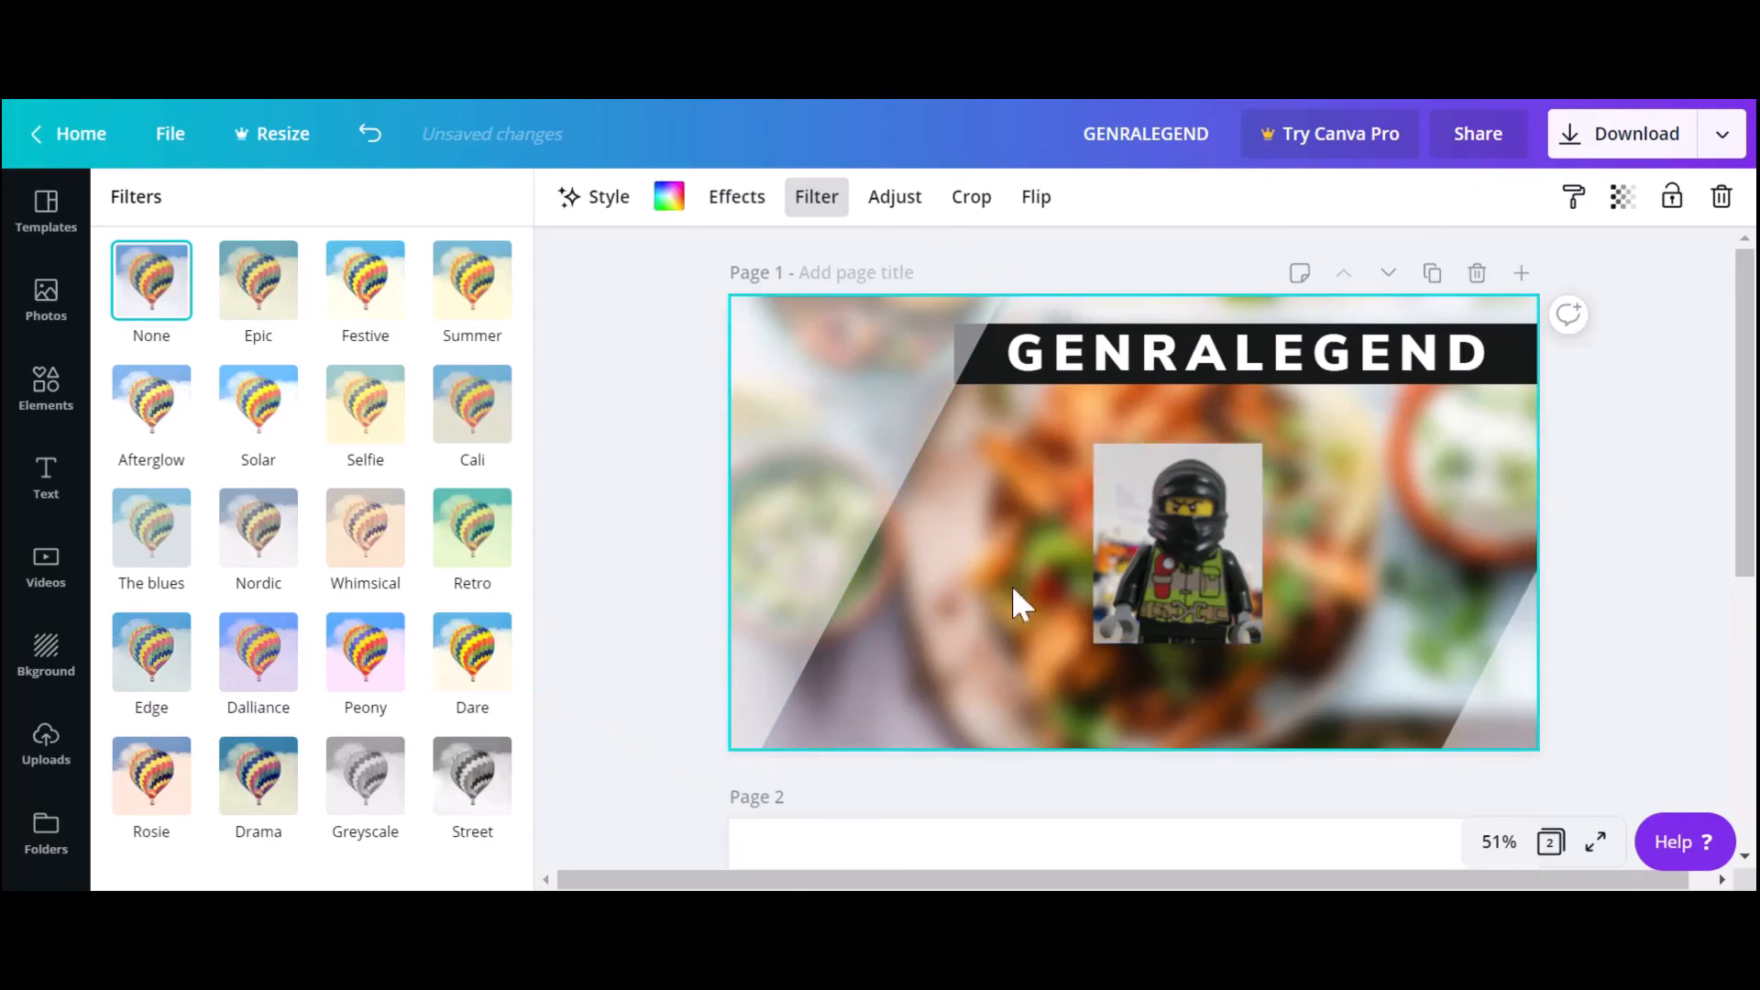
click(1173, 561)
click(1611, 476)
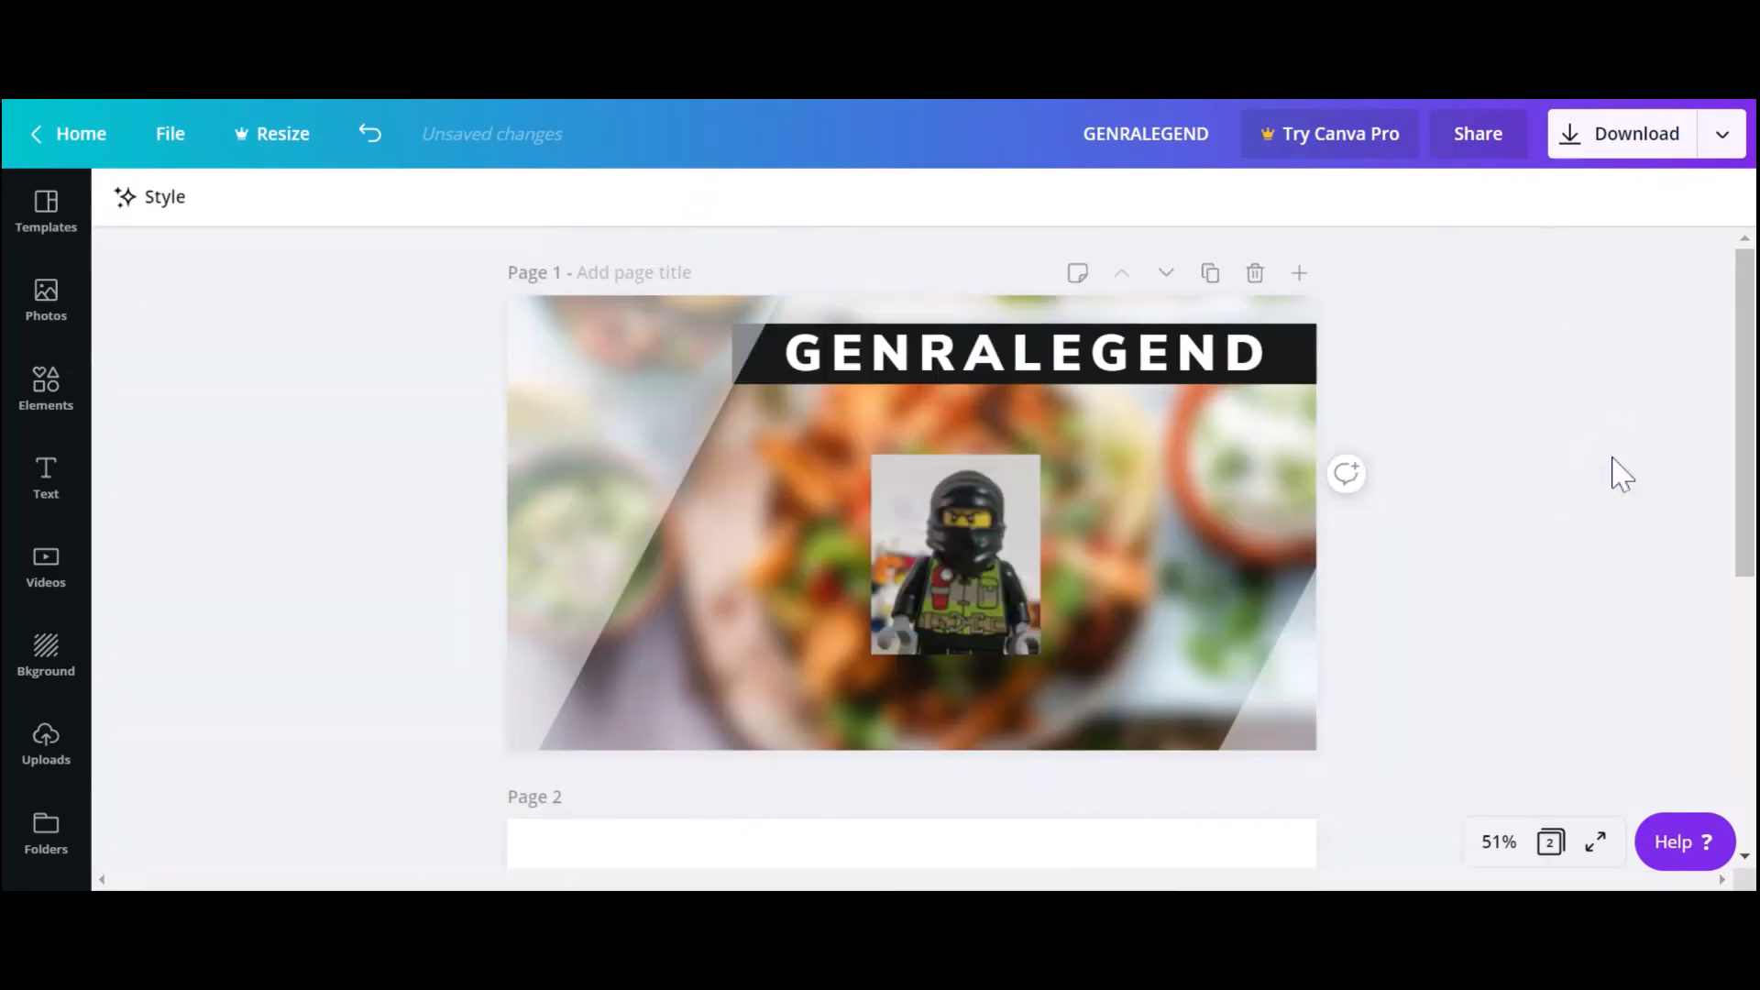
click(950, 561)
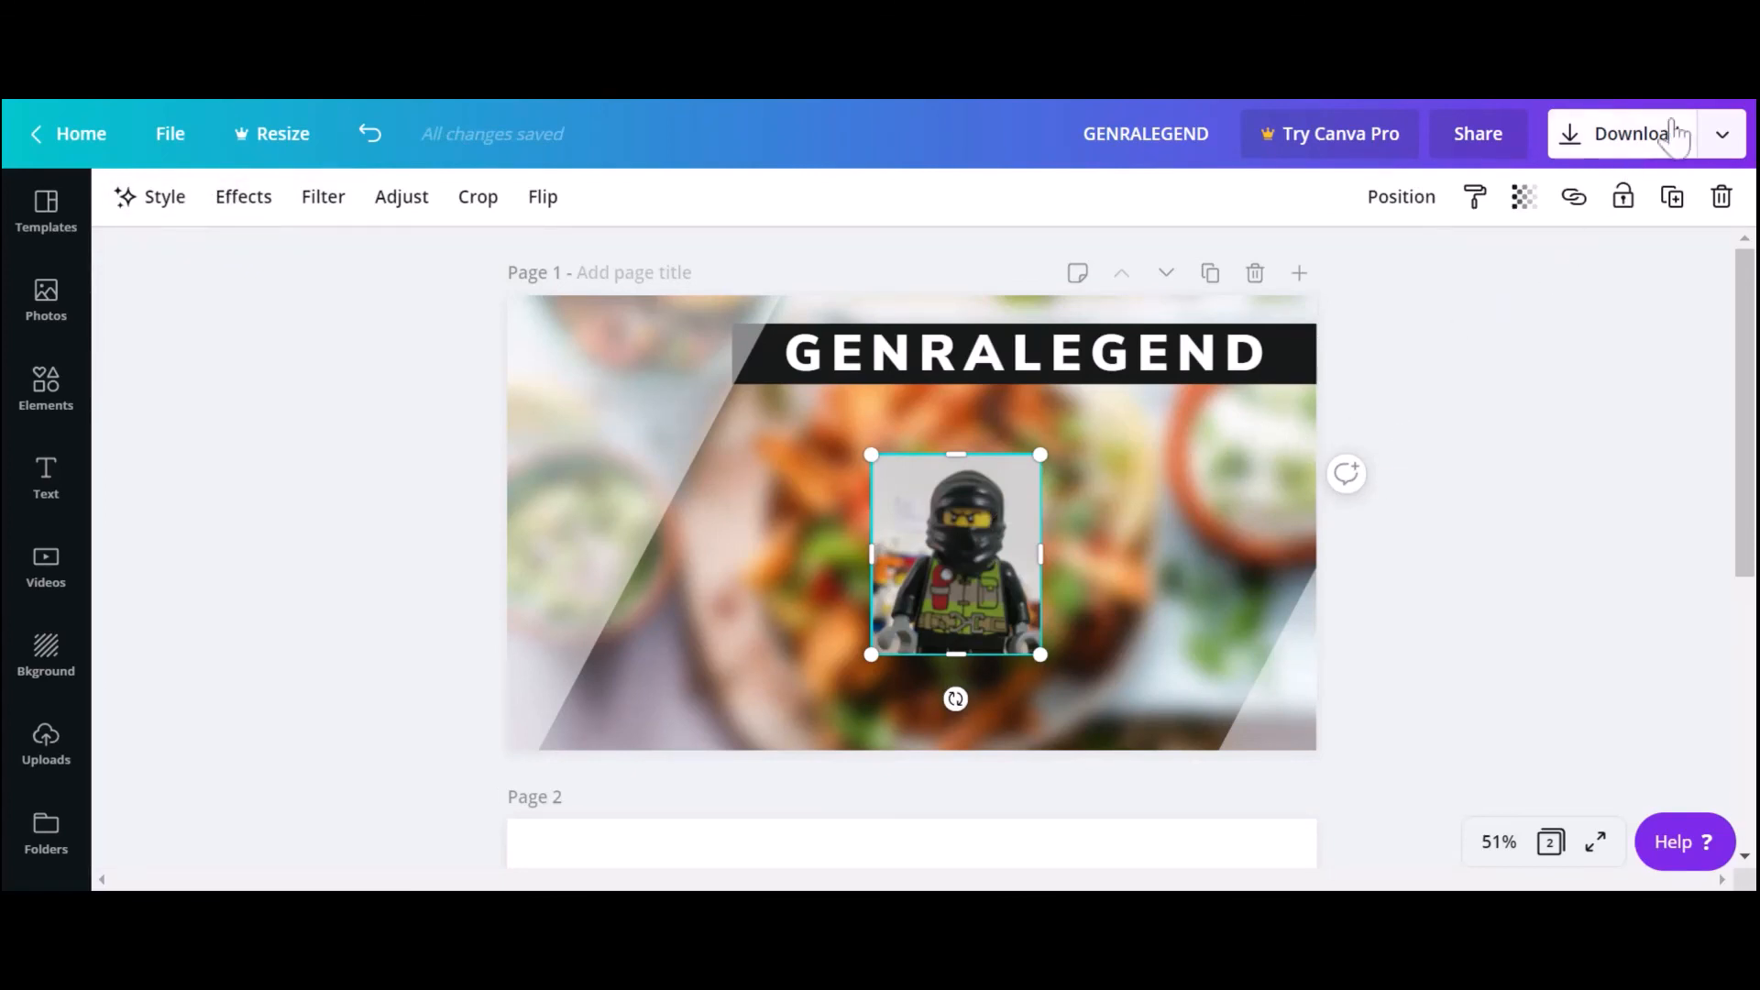
- Review the available download file types, choose JPG for all pages and close the download settings
click(1723, 137)
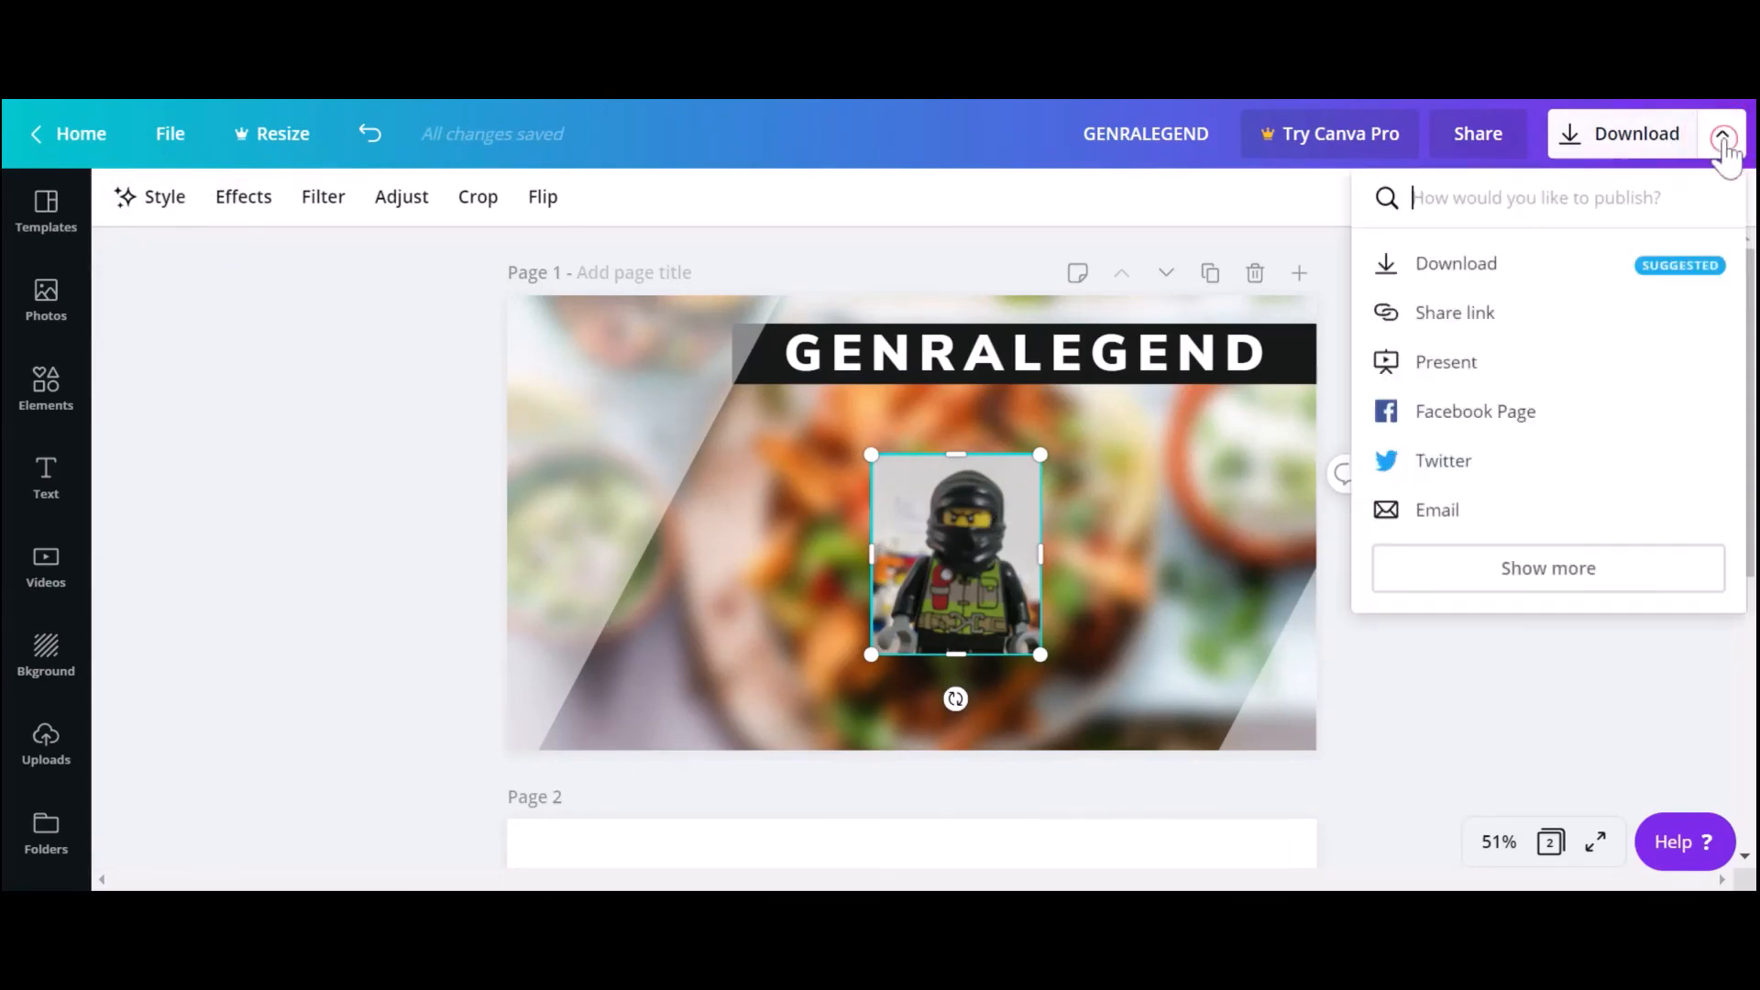
click(1634, 148)
click(1540, 315)
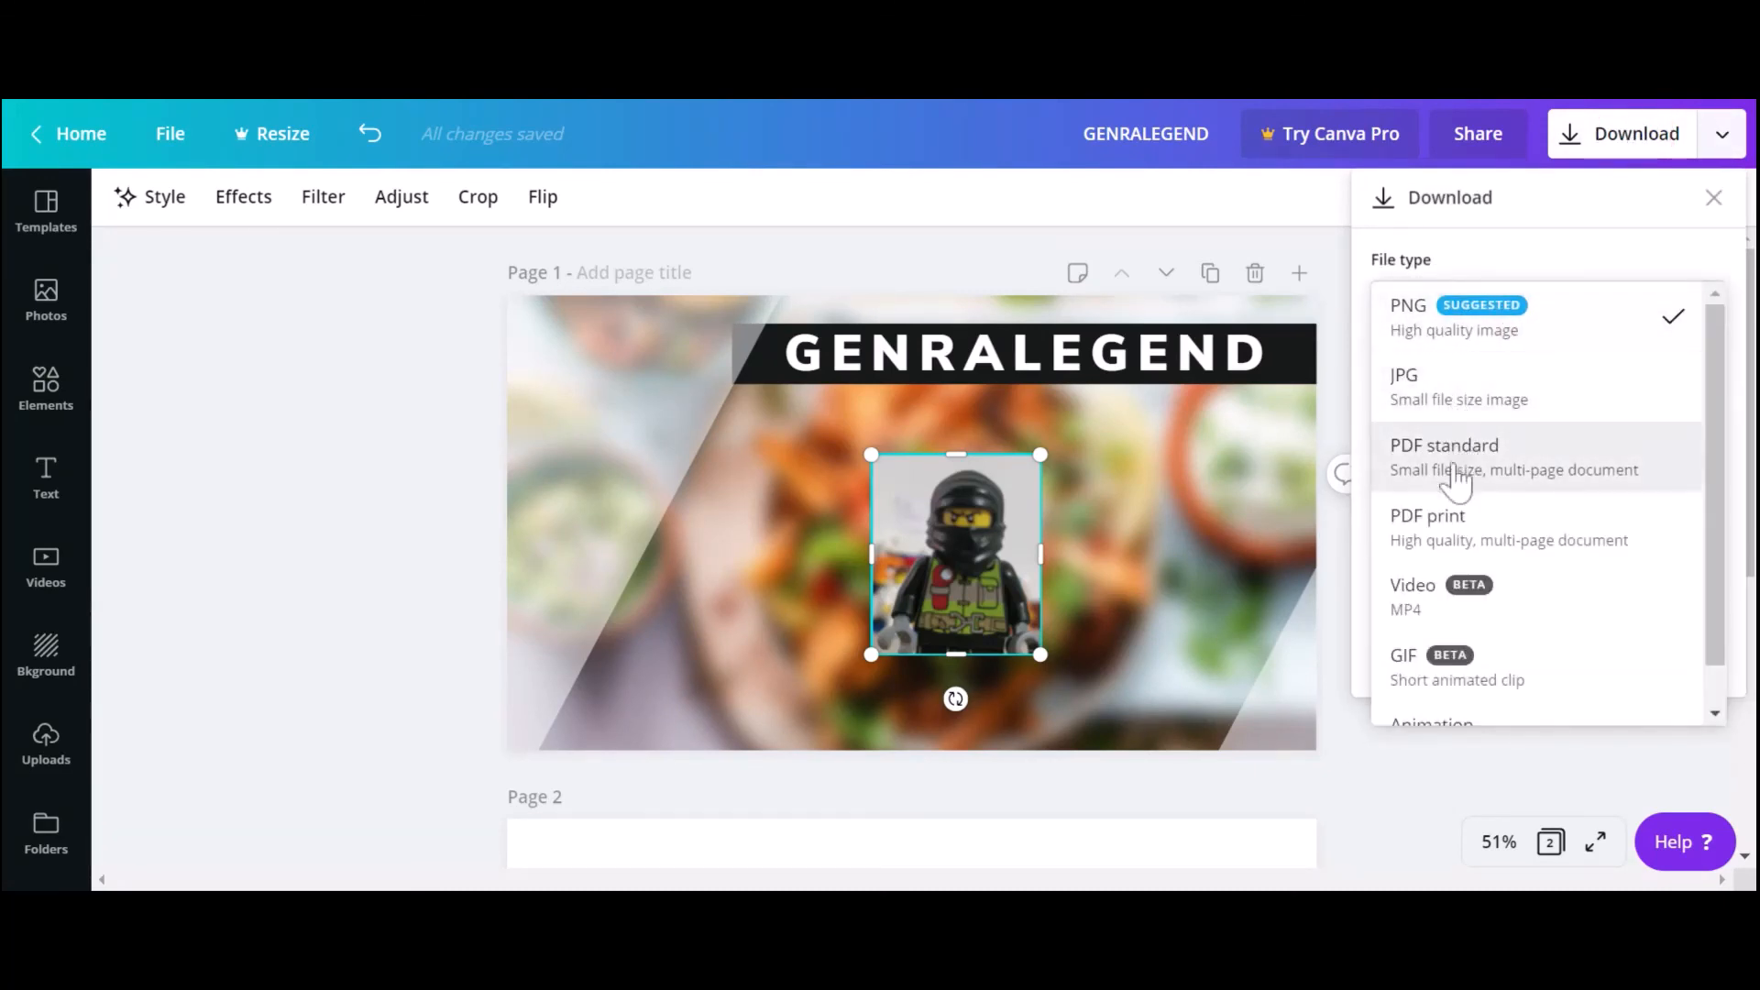
scroll(1453, 486, down, 1)
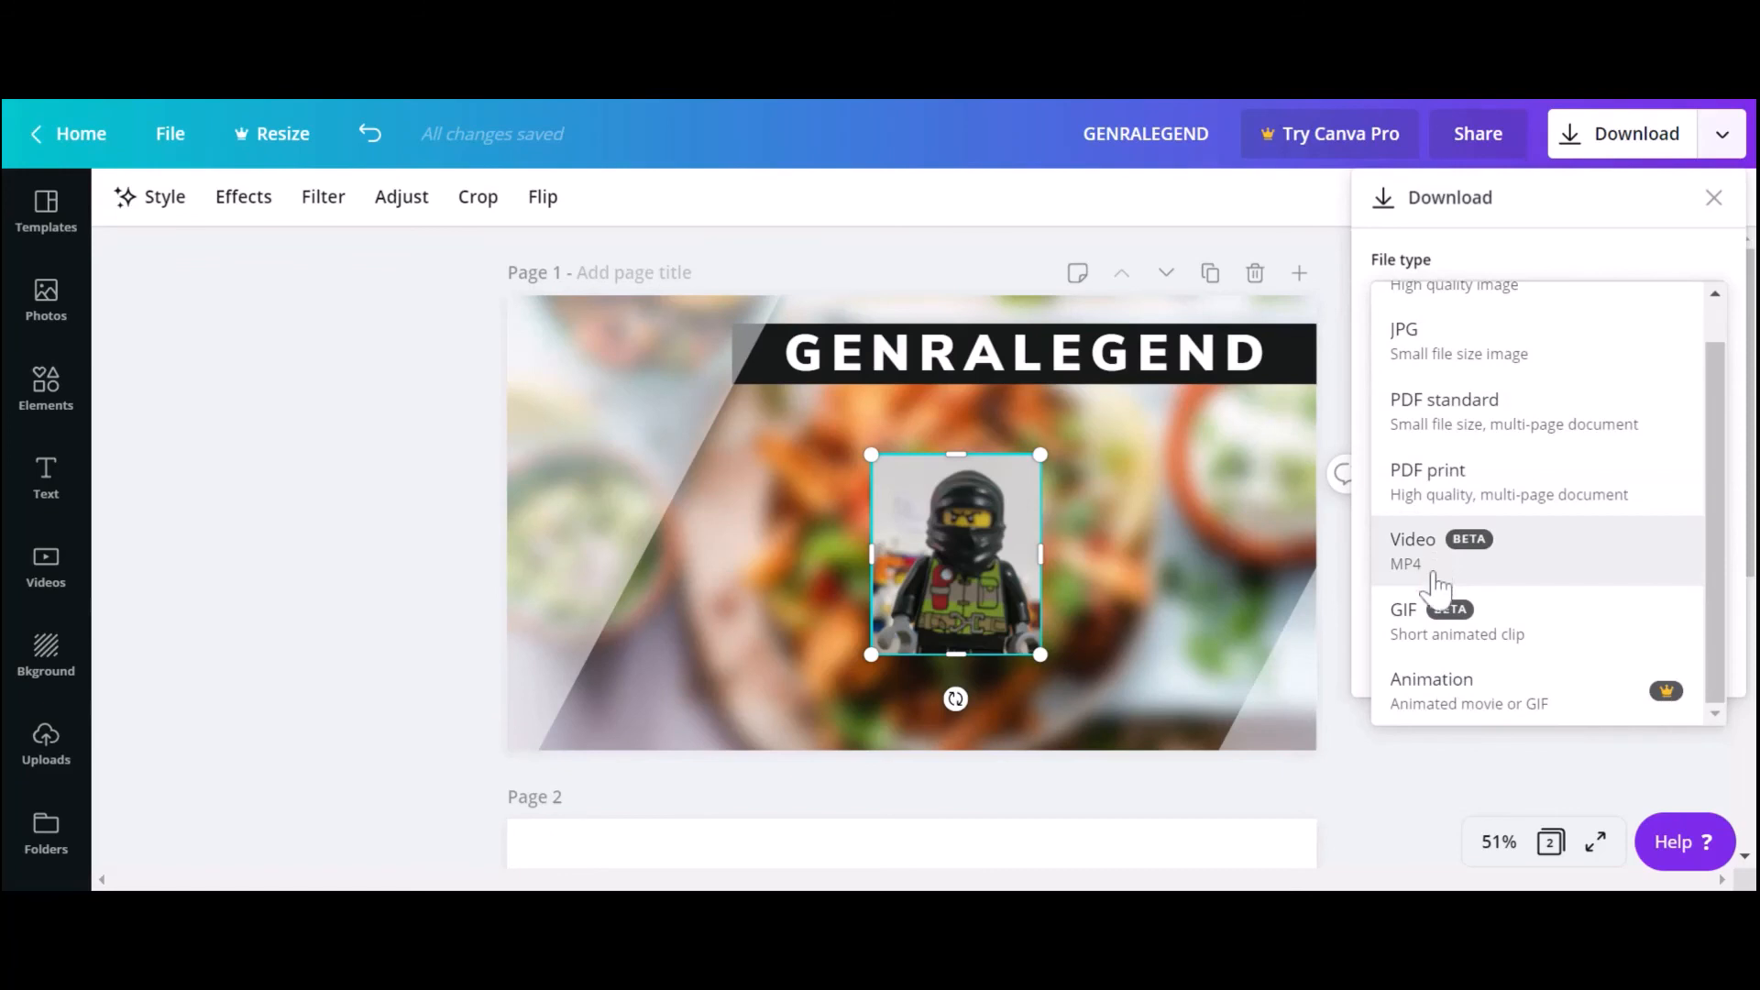
click(1441, 761)
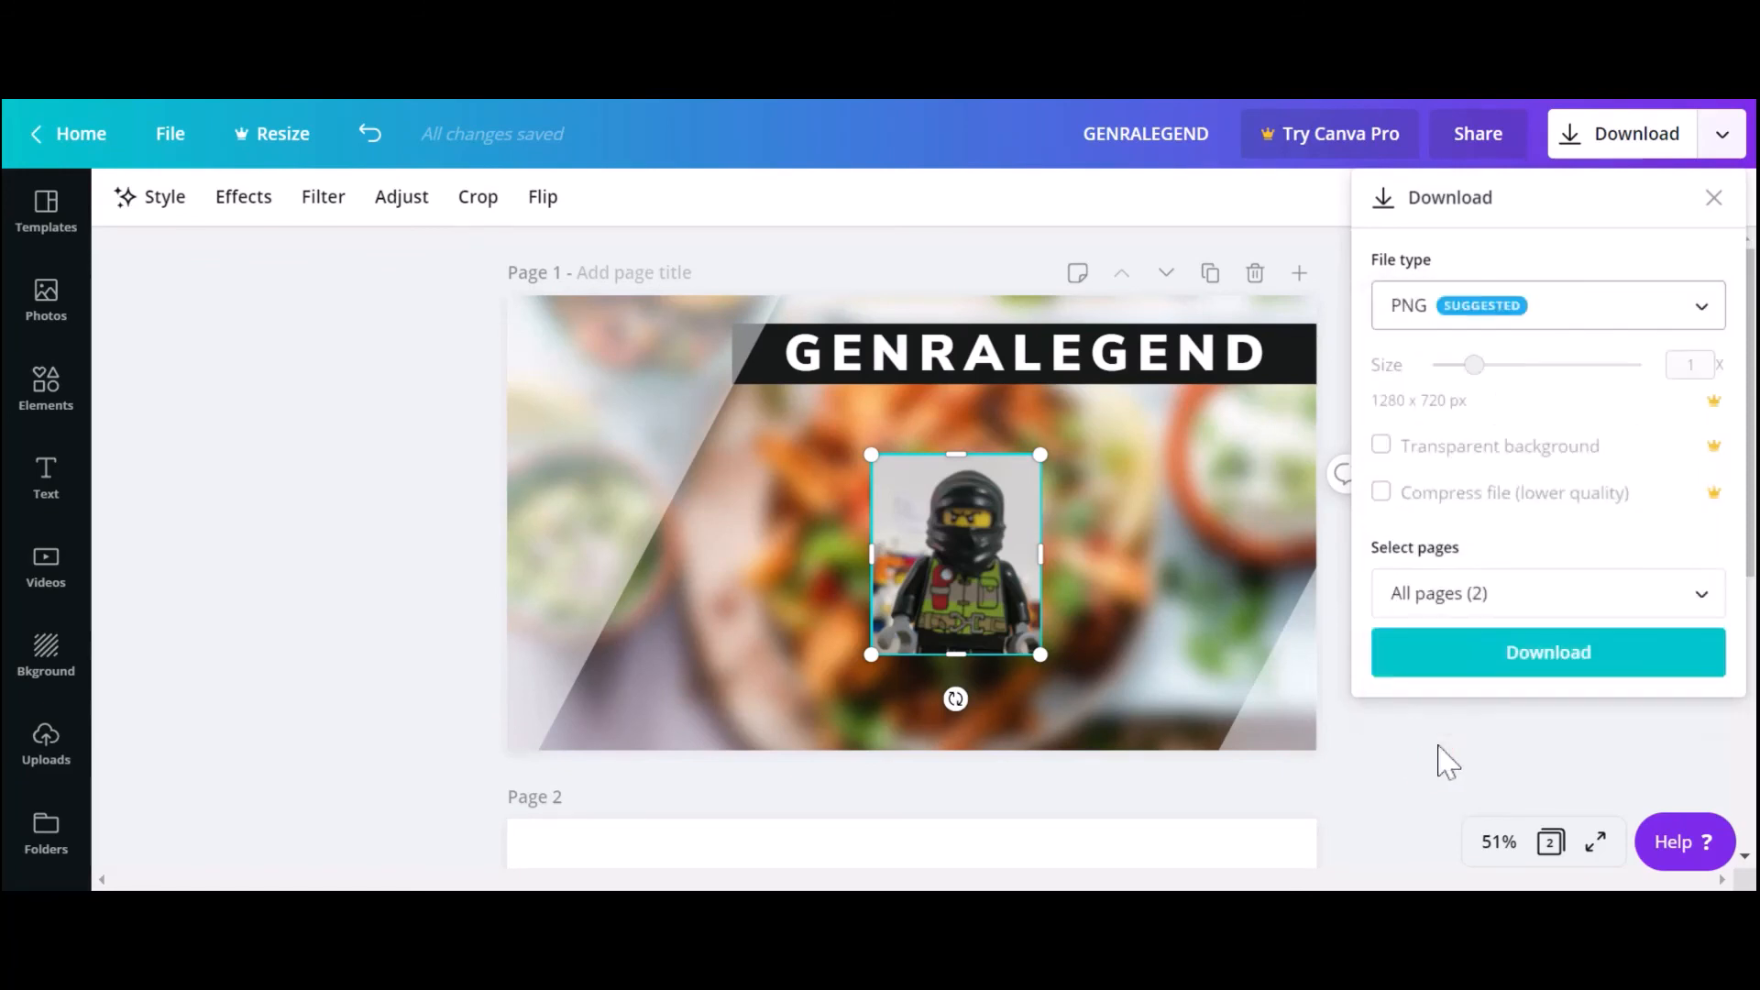
click(1574, 325)
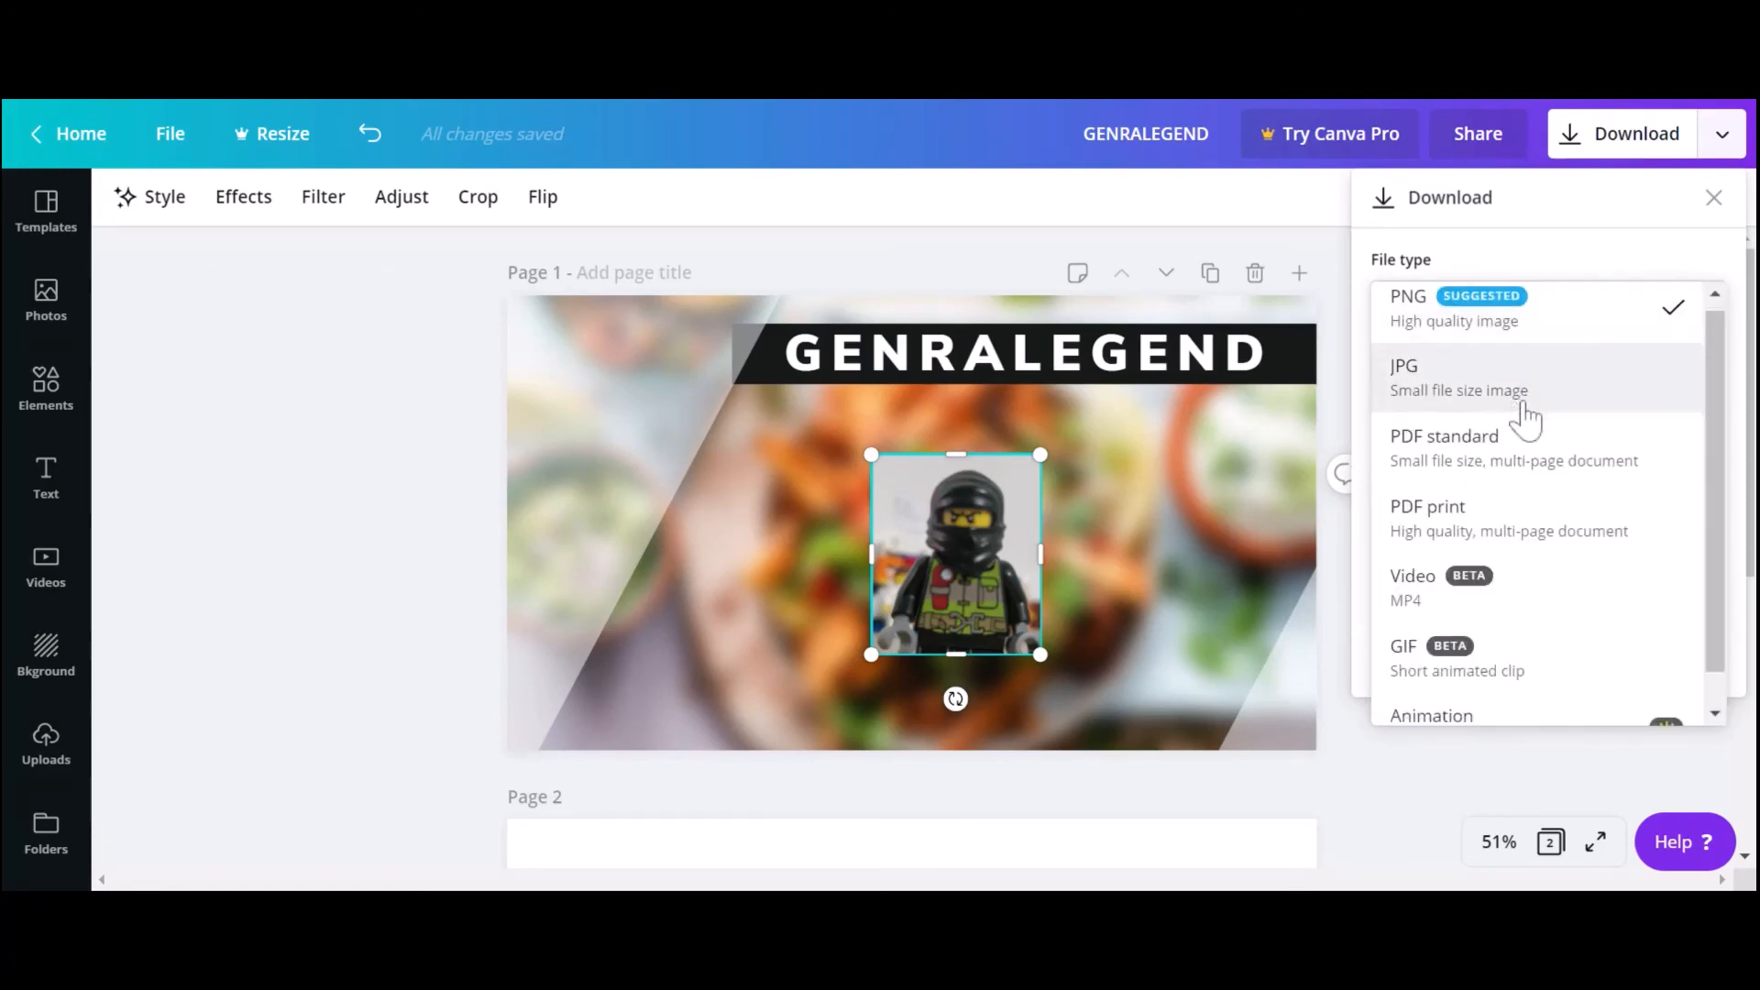
scroll(1513, 486, down, 1)
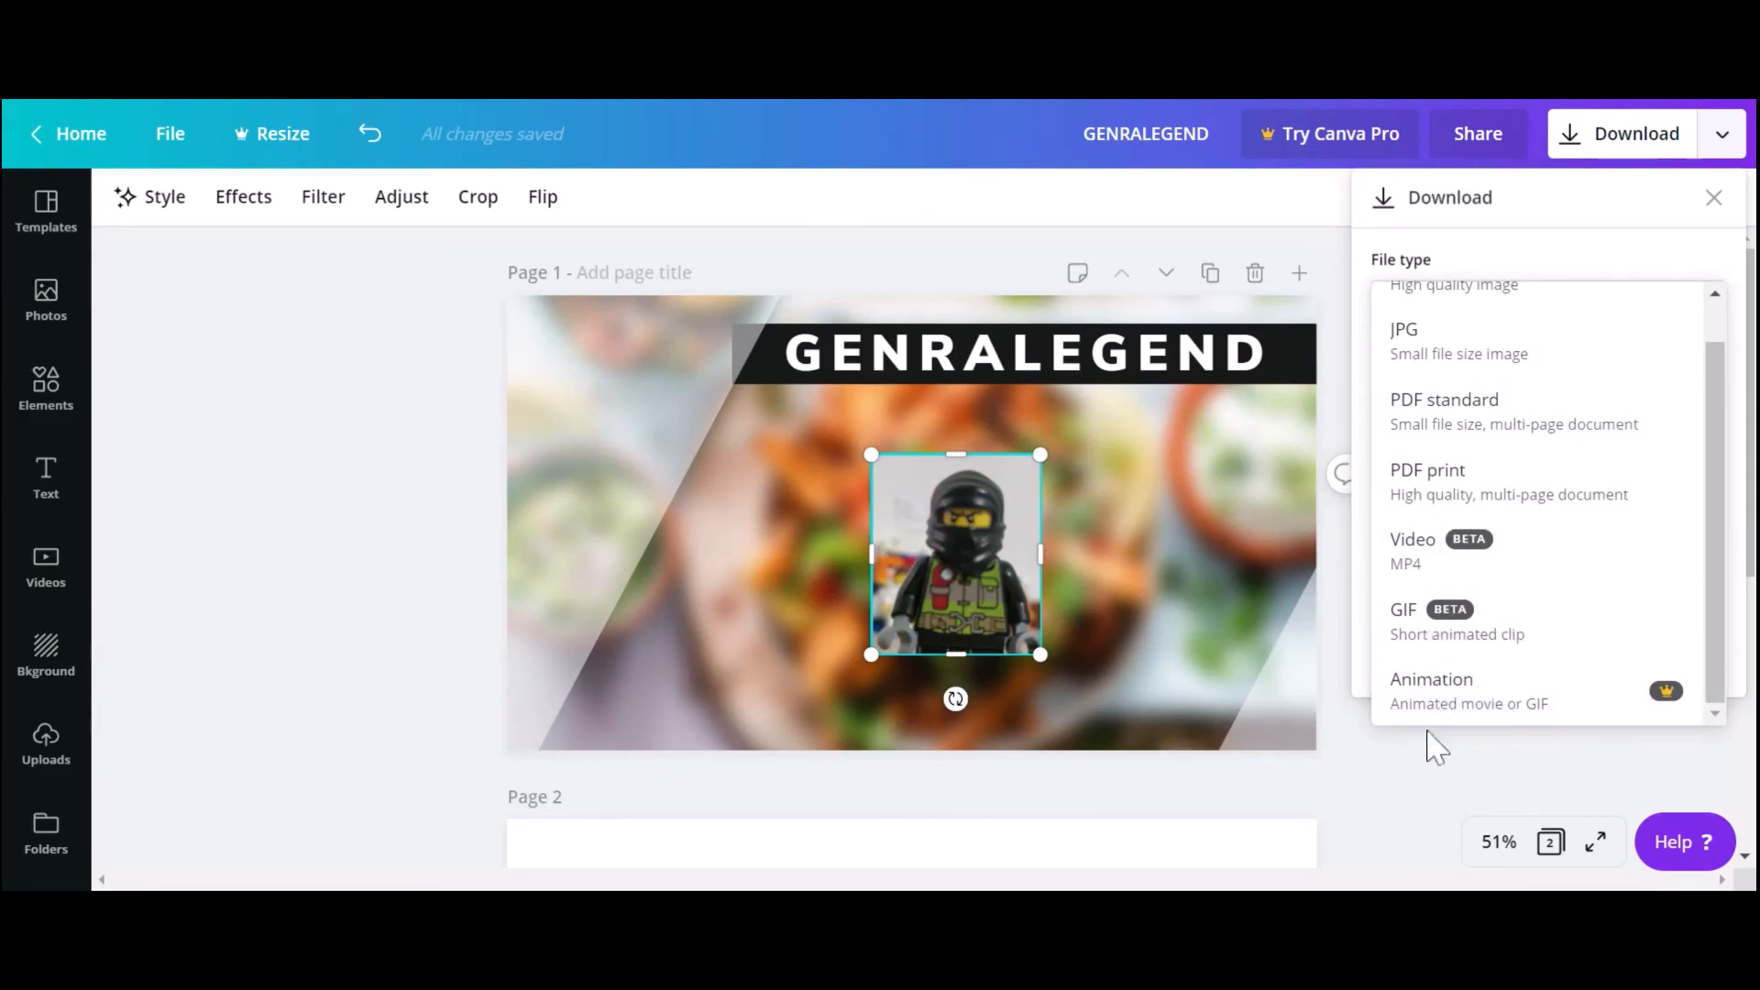
scroll(1544, 546, up, 1)
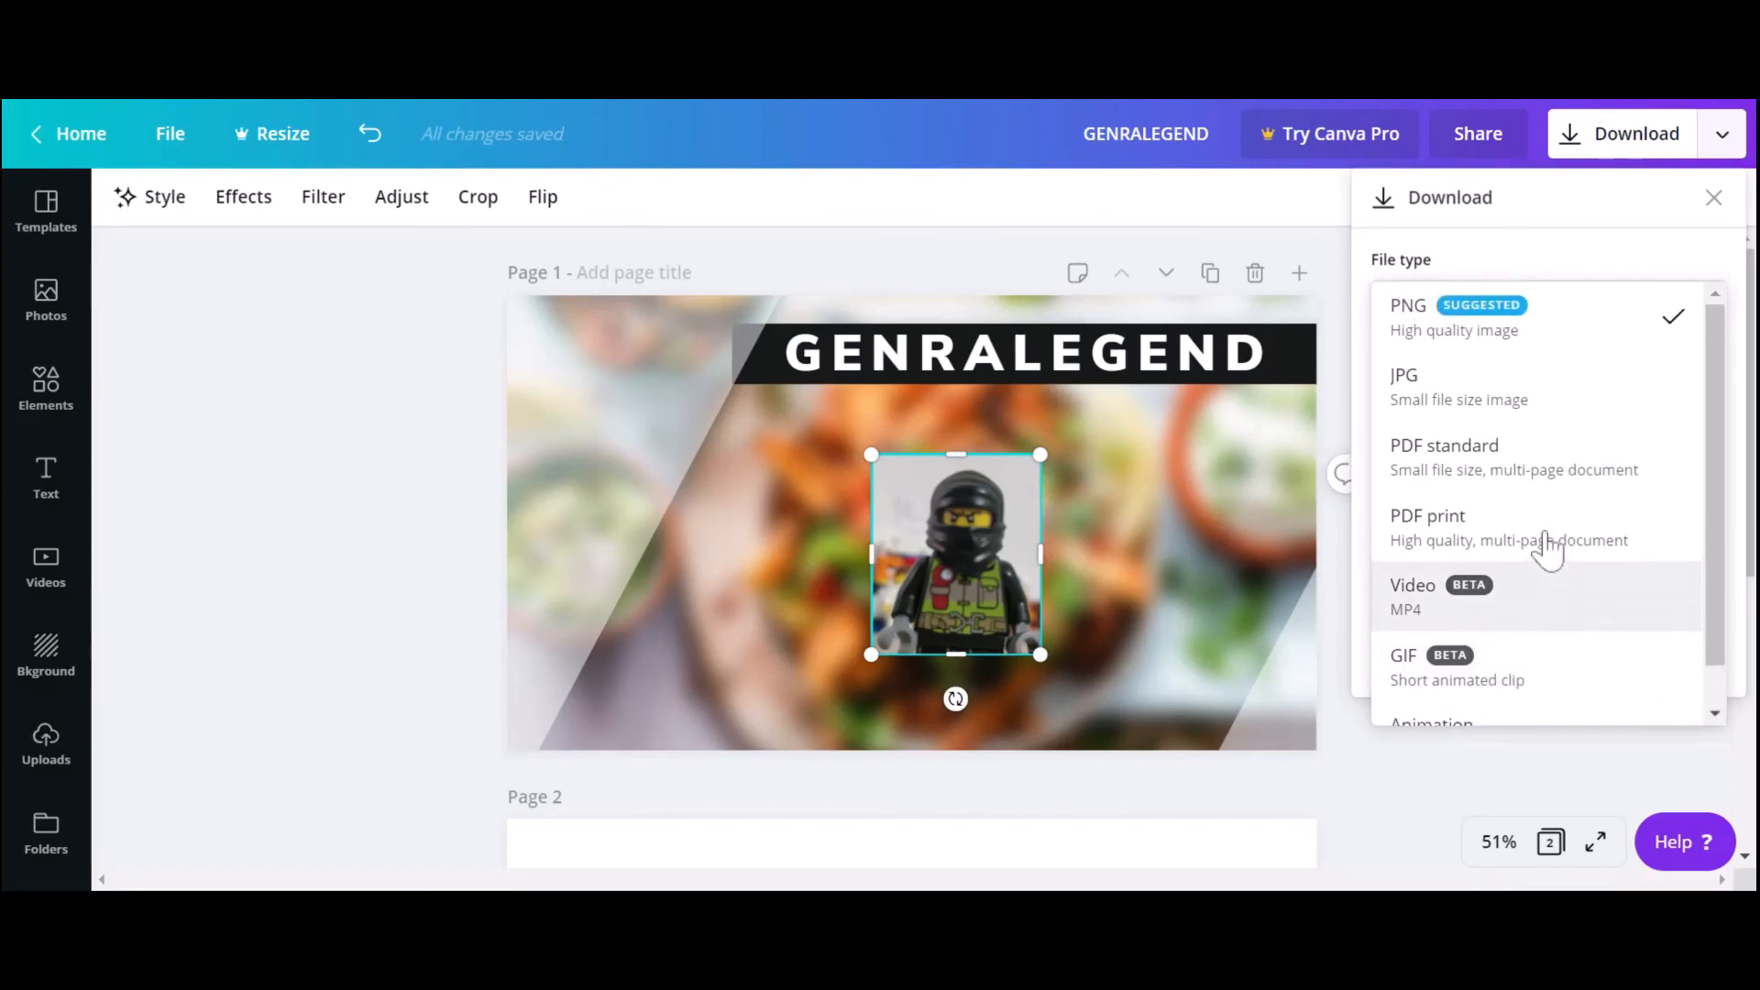
click(1458, 396)
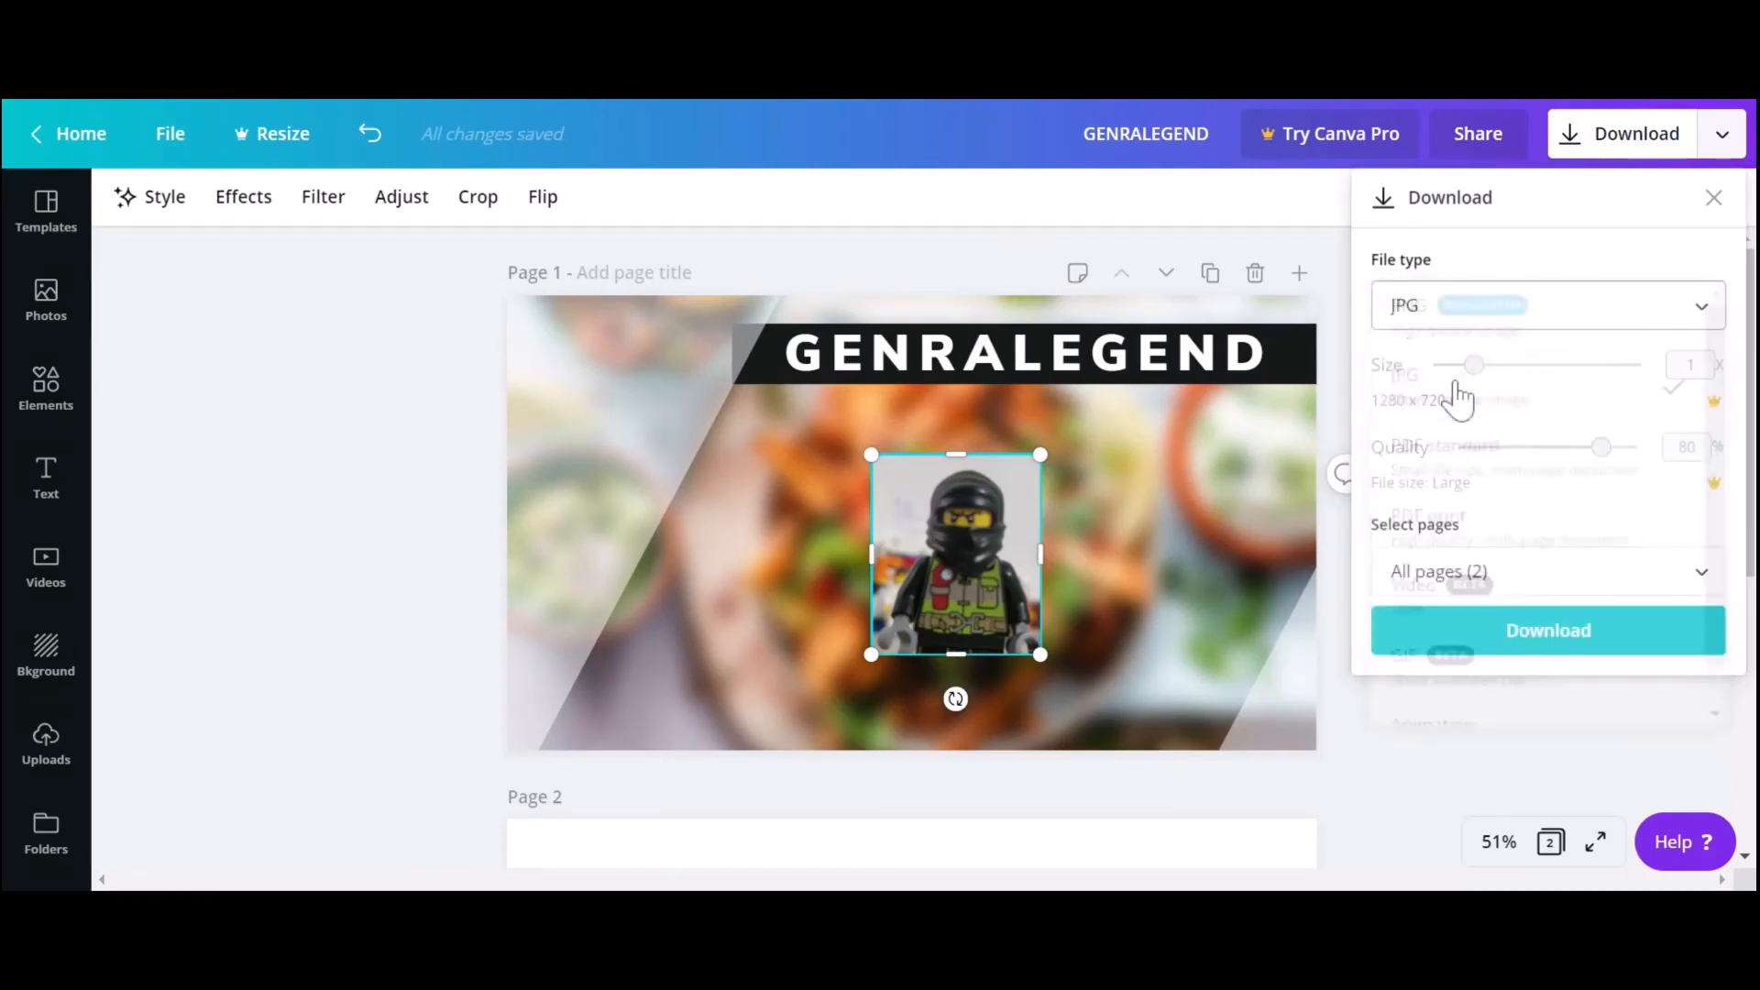
click(1445, 633)
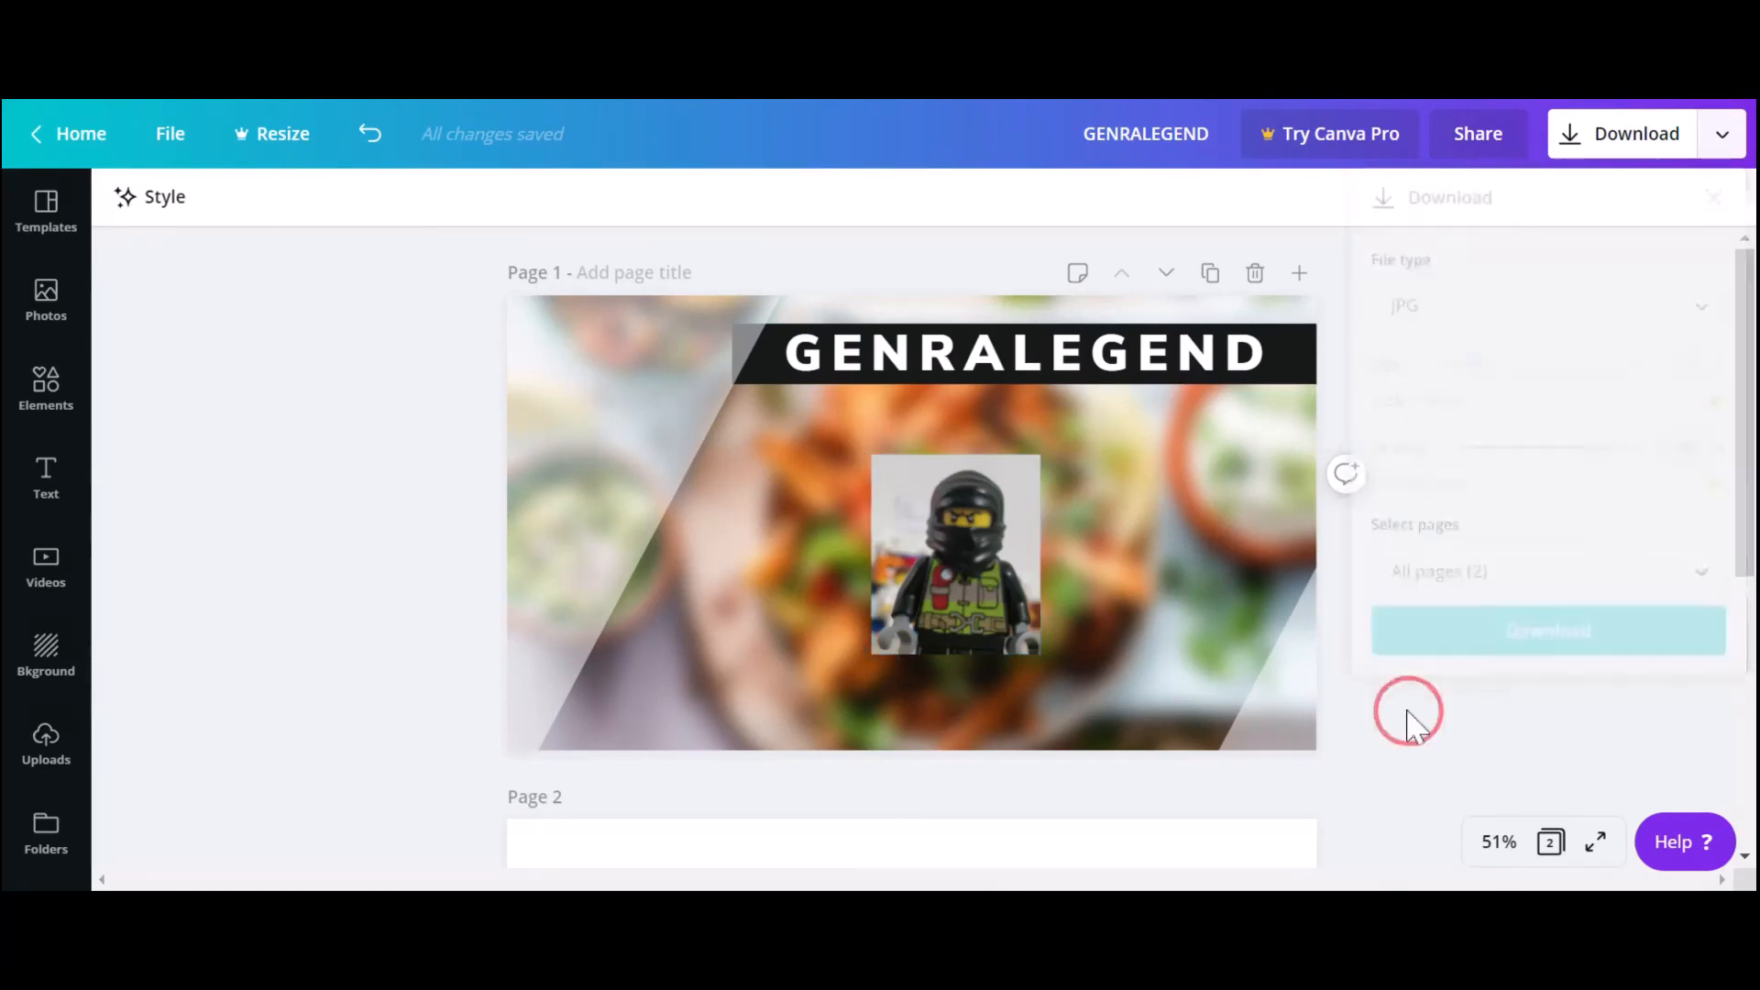